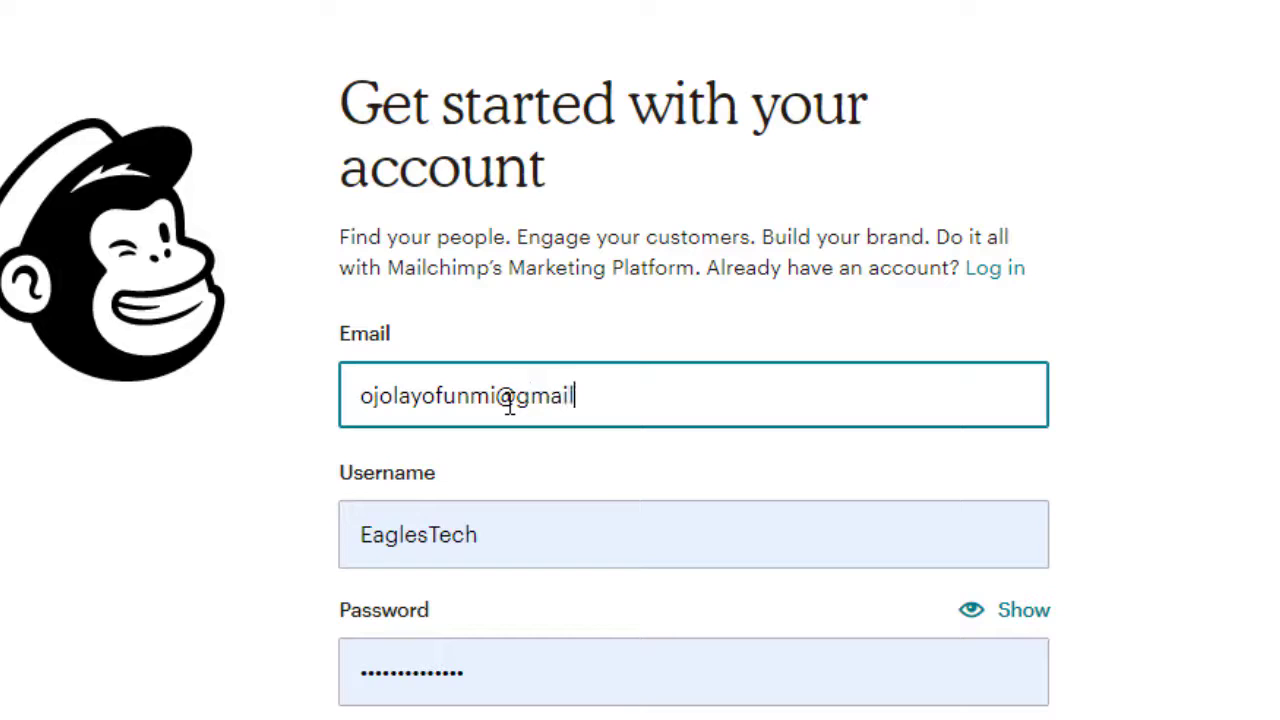
- Finish entering the sign-up e-mail address and set the username to "Setup Demo"
text(.com)
key(Tab)
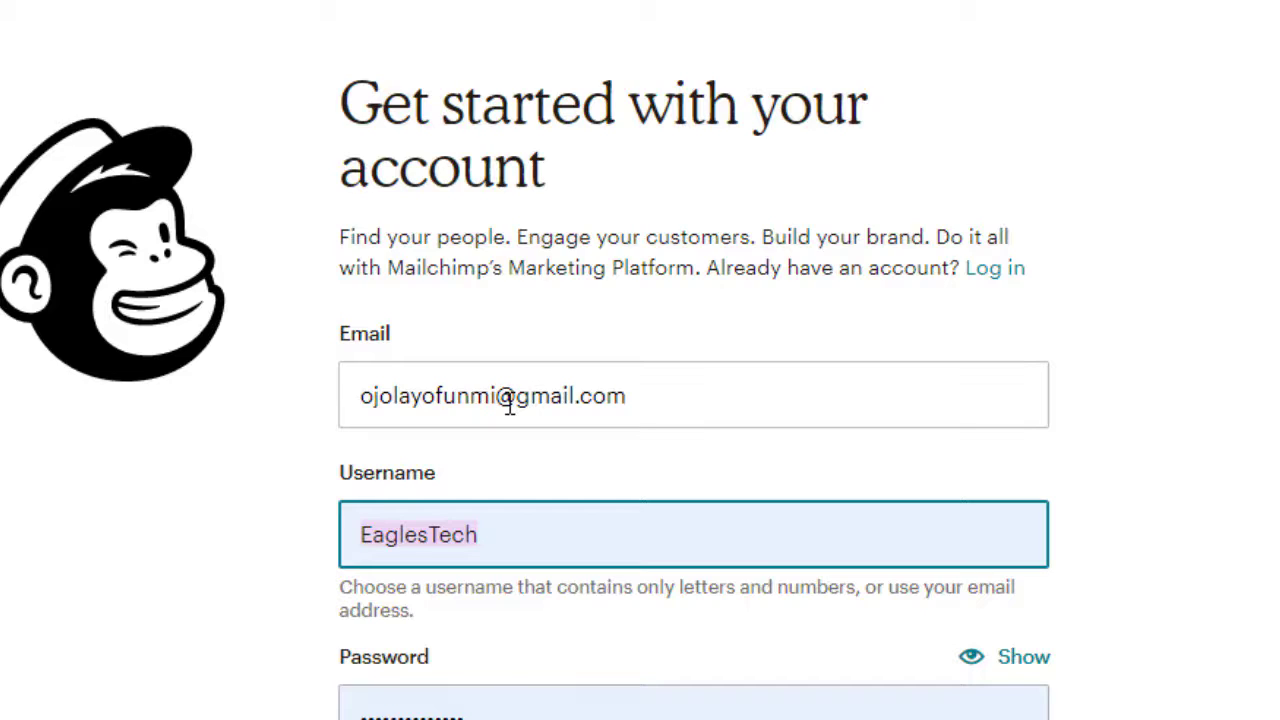
text(S)
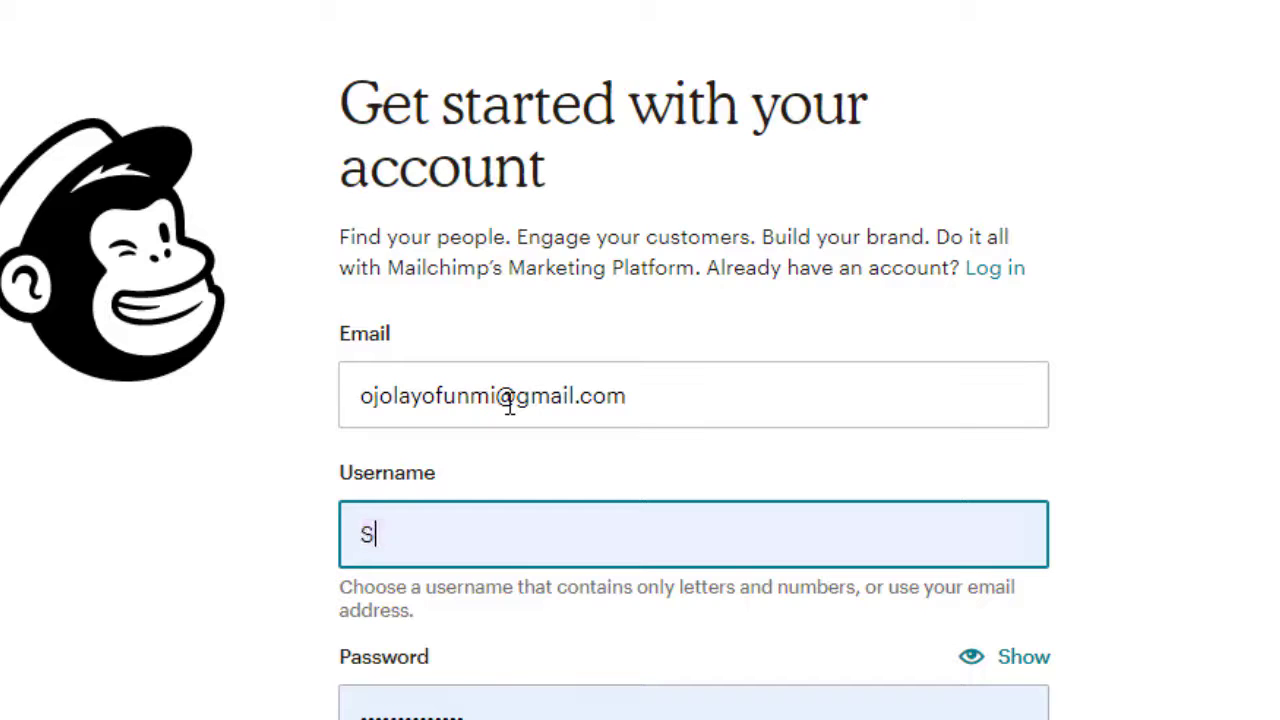
text(etup Demo)
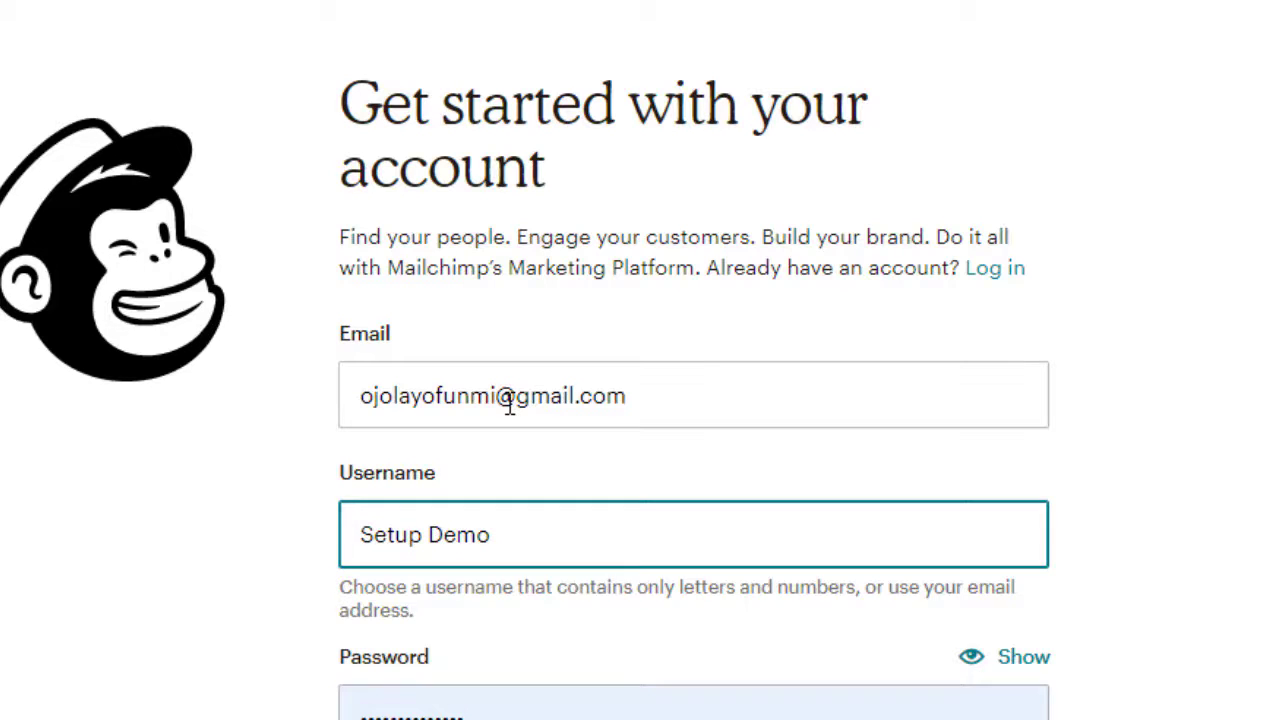
- Replace the prefilled password with a new account password that meets all requirements and submit the sign-up form
key(Tab)
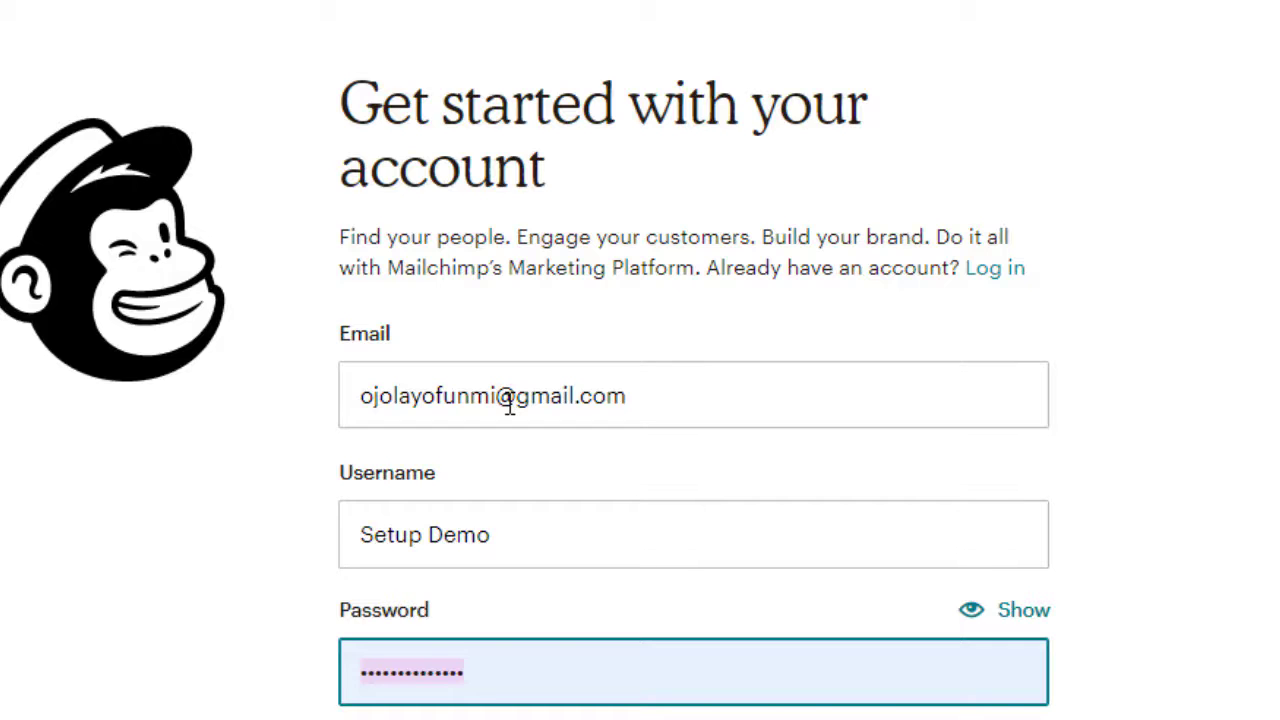
text(•)
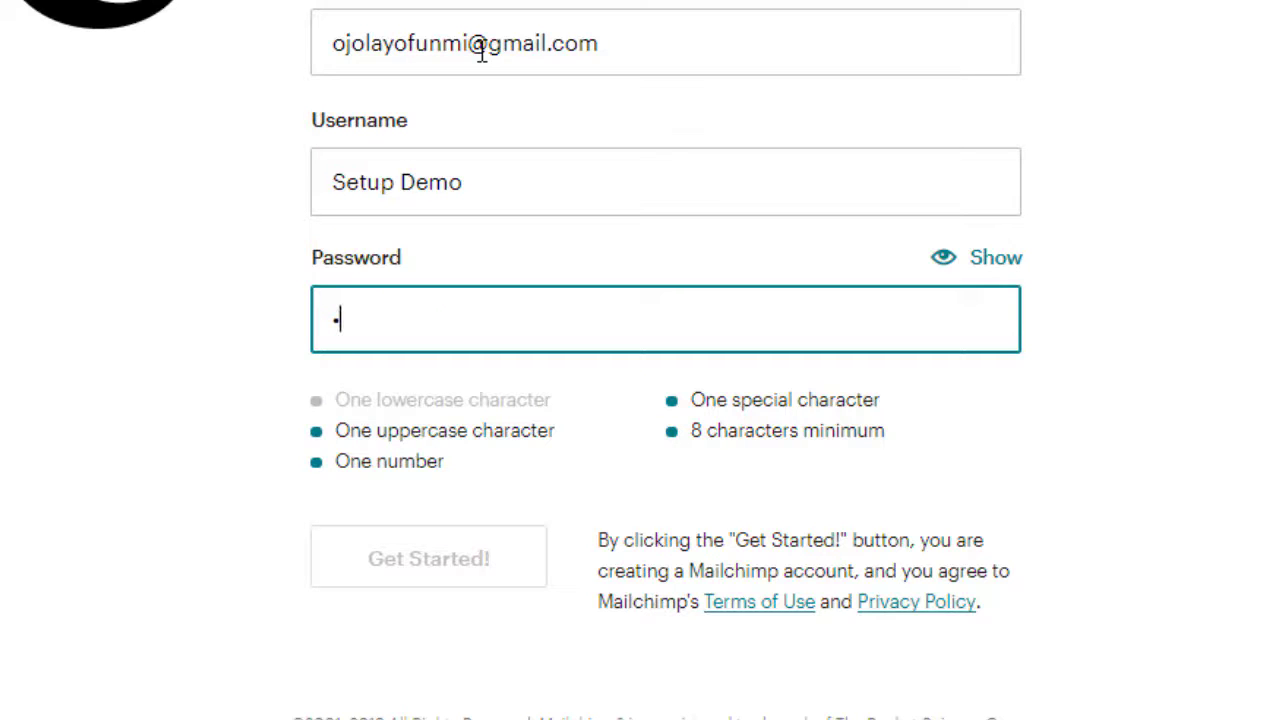
key(BackSpace)
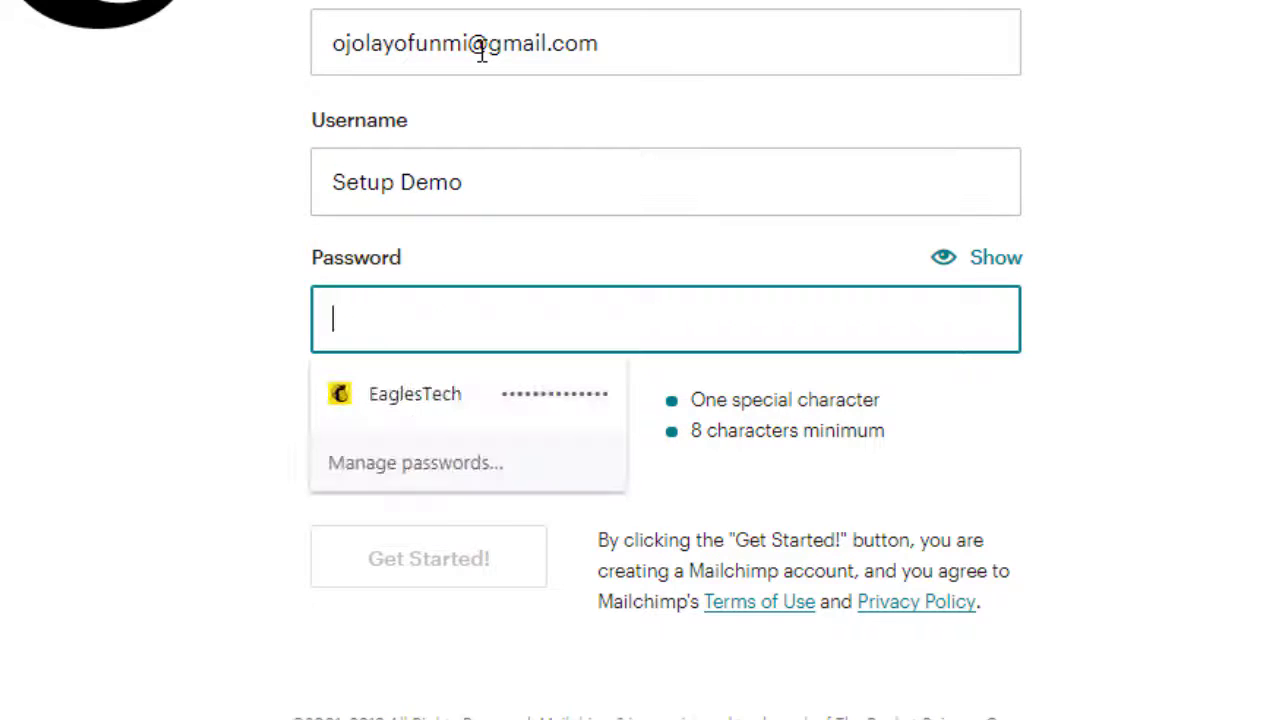
text(•)
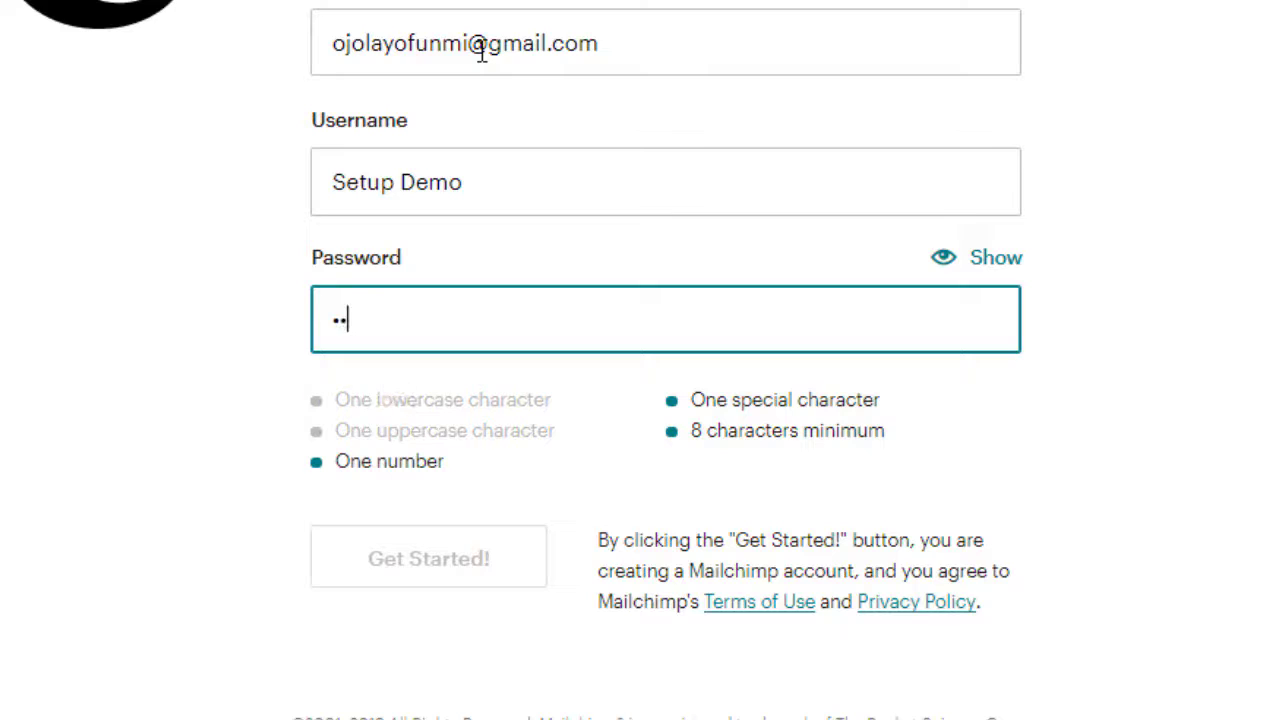
text(•••••)
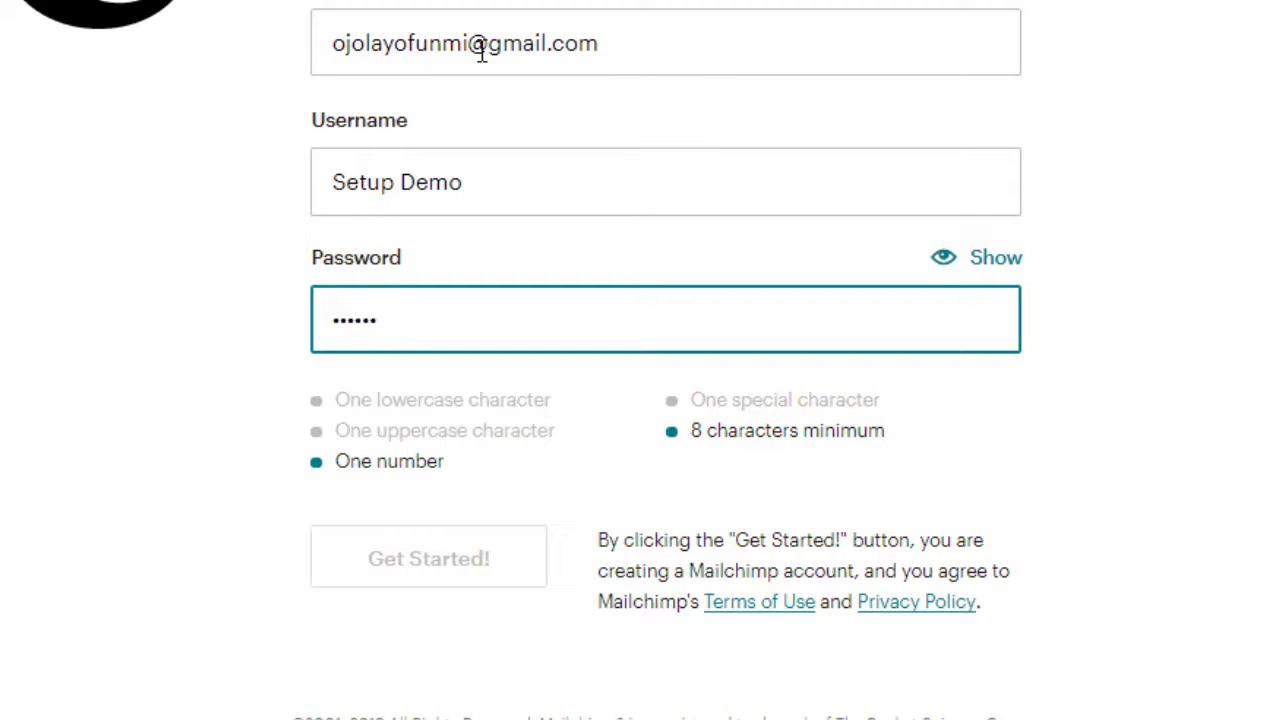
text(••••)
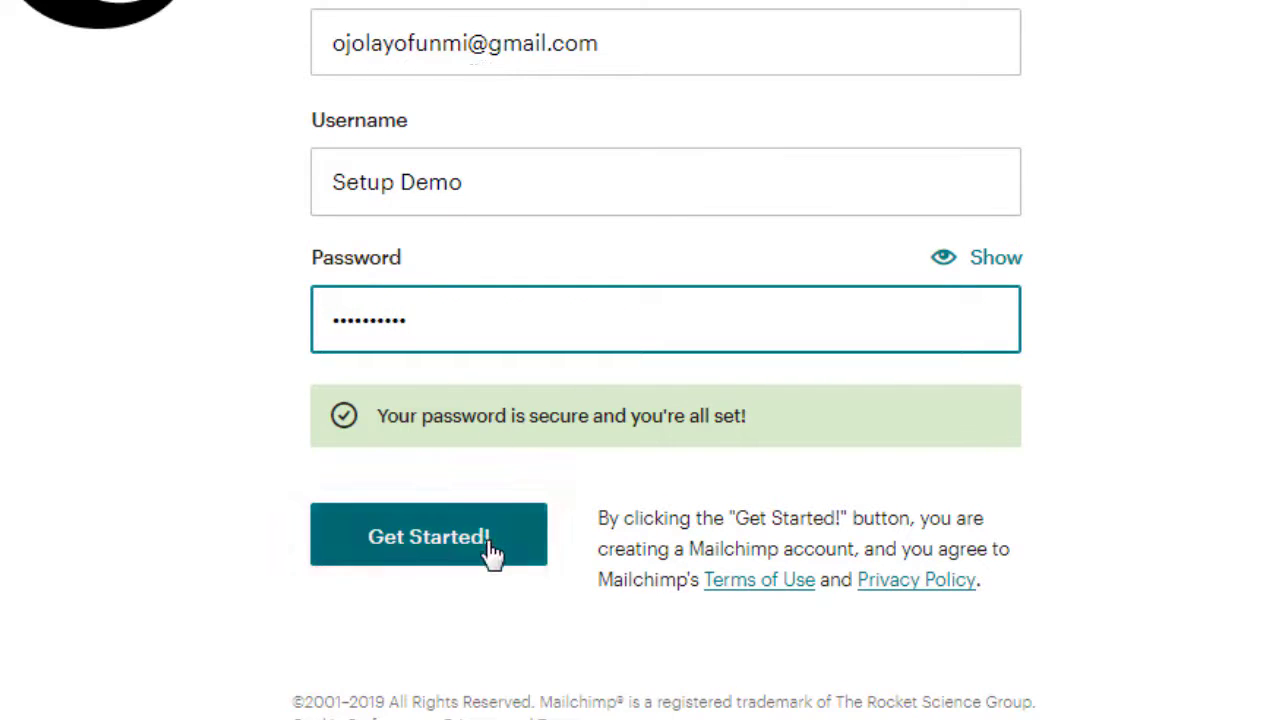
click(490, 554)
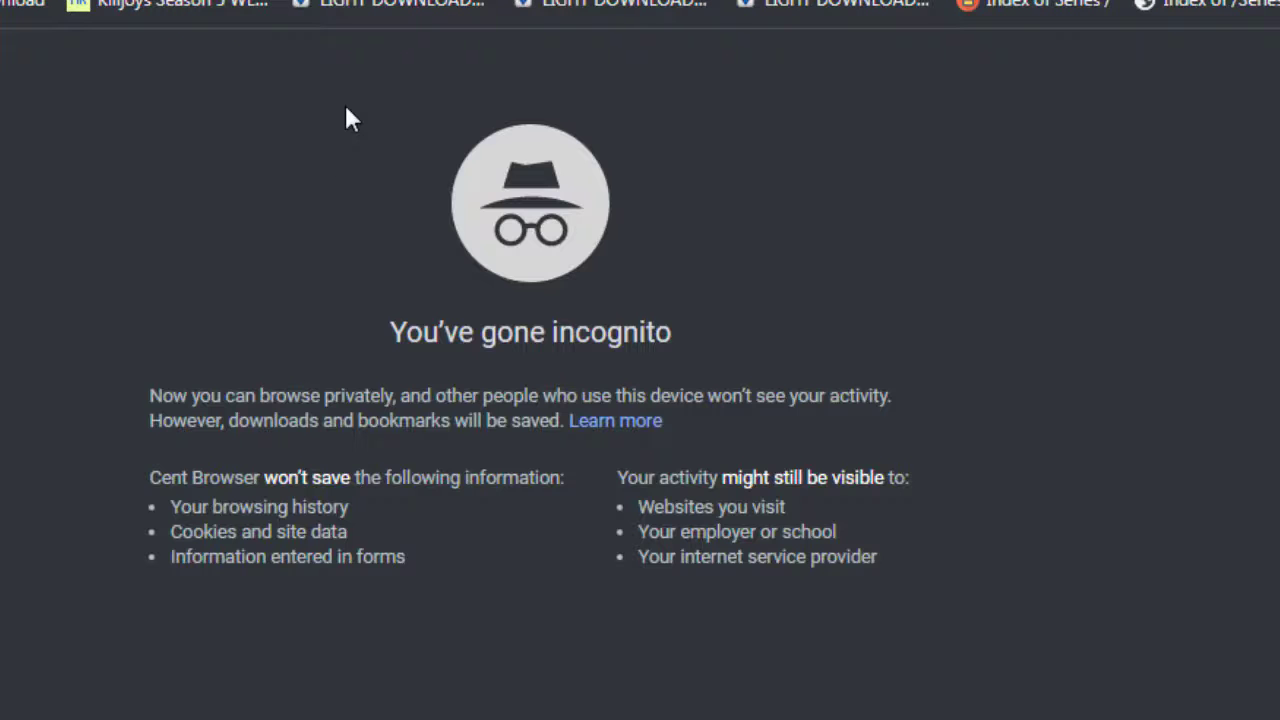
- Go to mail.google.com in the incognito browser window
text(mail.g)
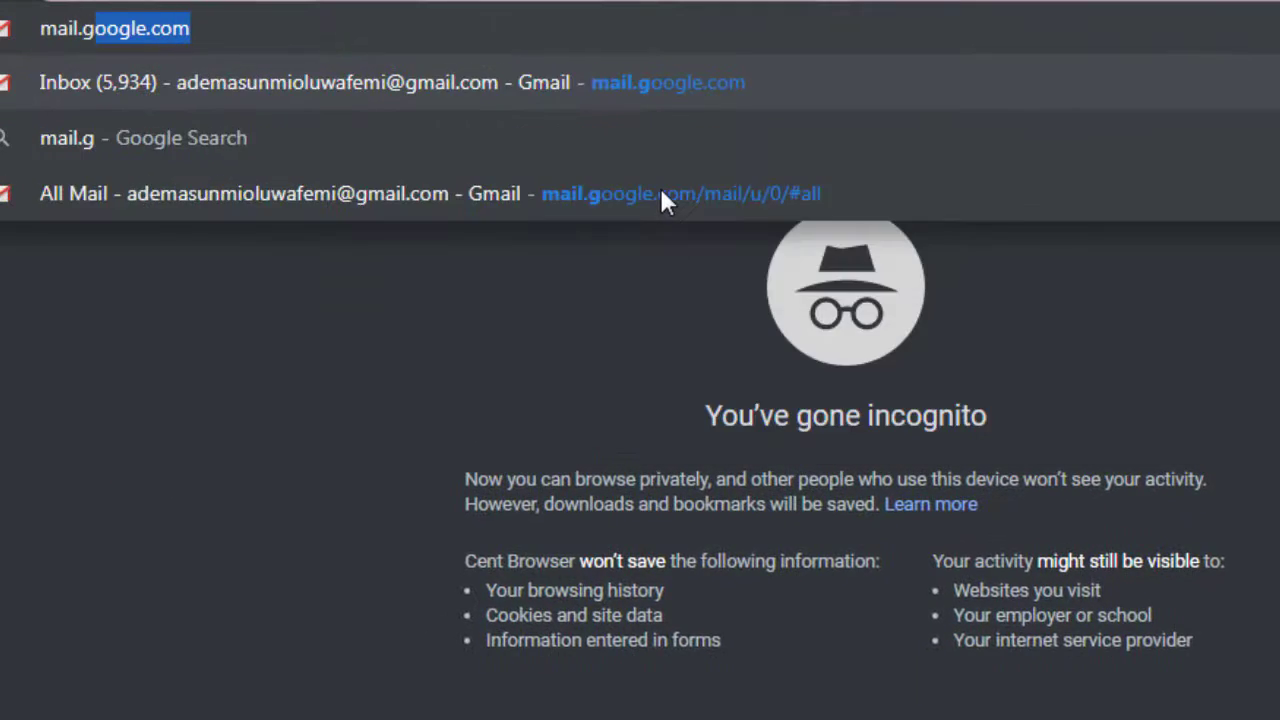
text(oof)
key(BackSpace)
text(le)
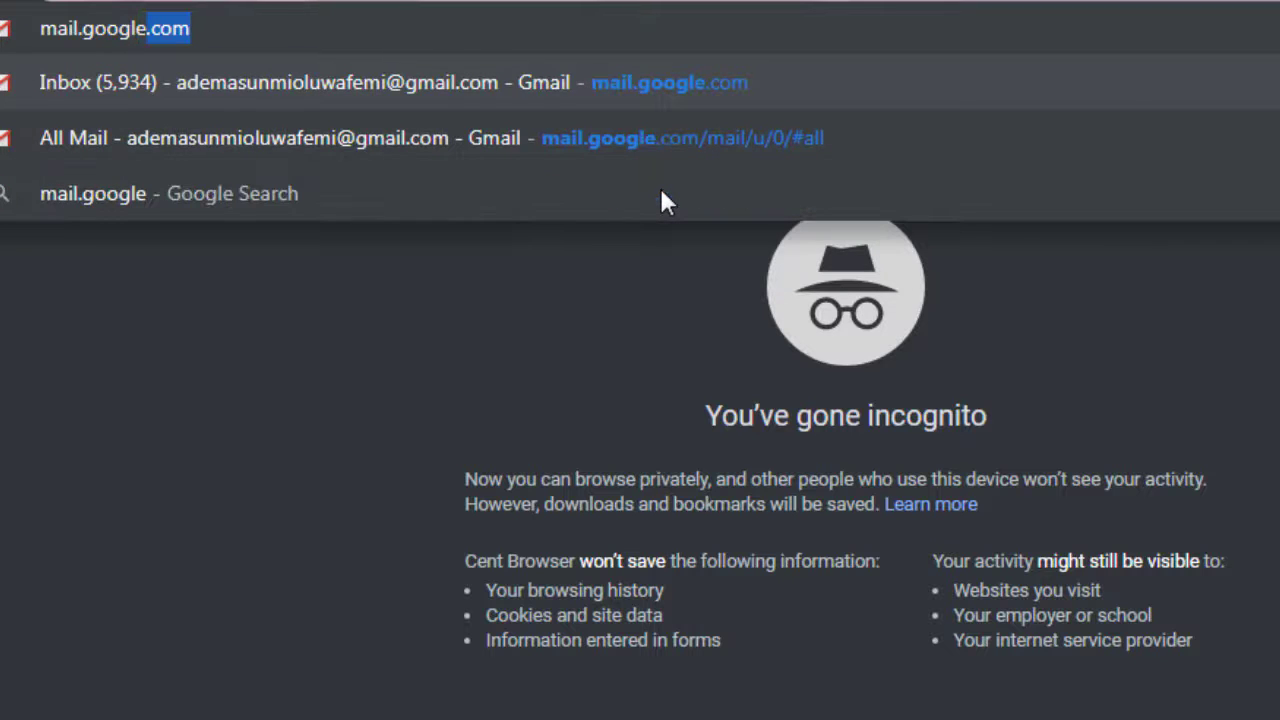
key(Return)
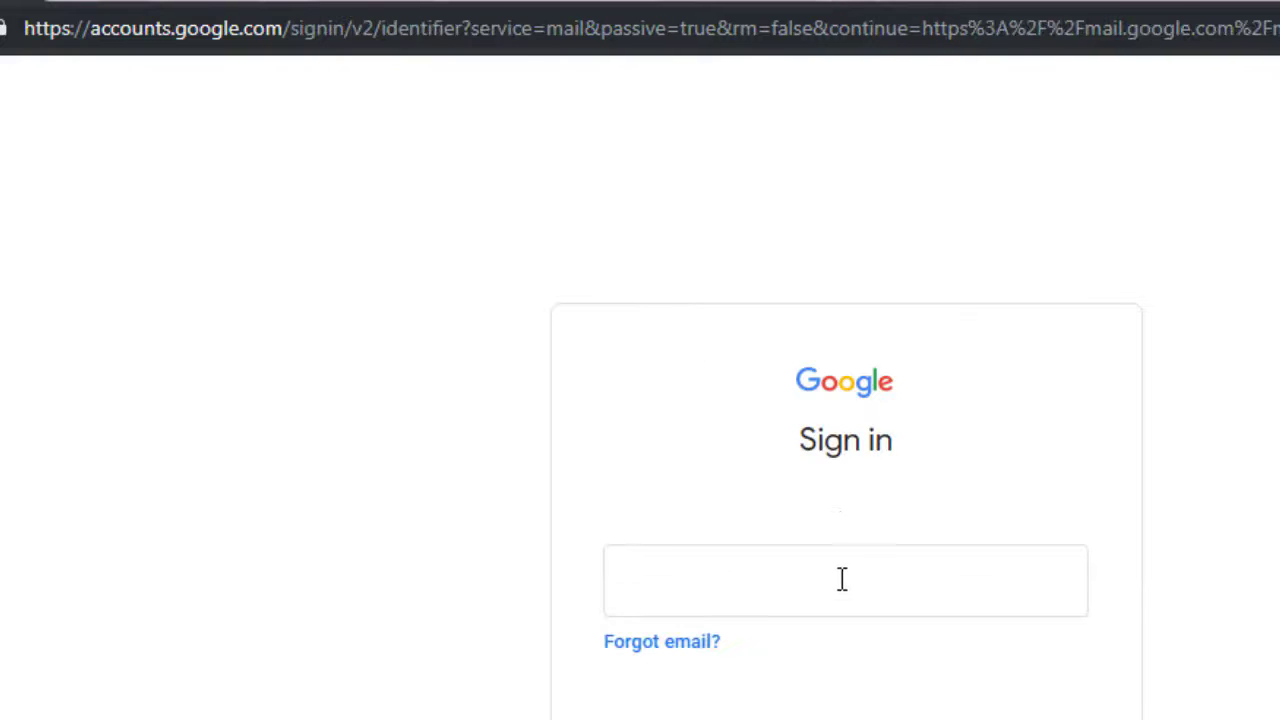
- Sign in to Gmail with the saved e-mail address and password, and accept the account recovery details unchanged
click(838, 583)
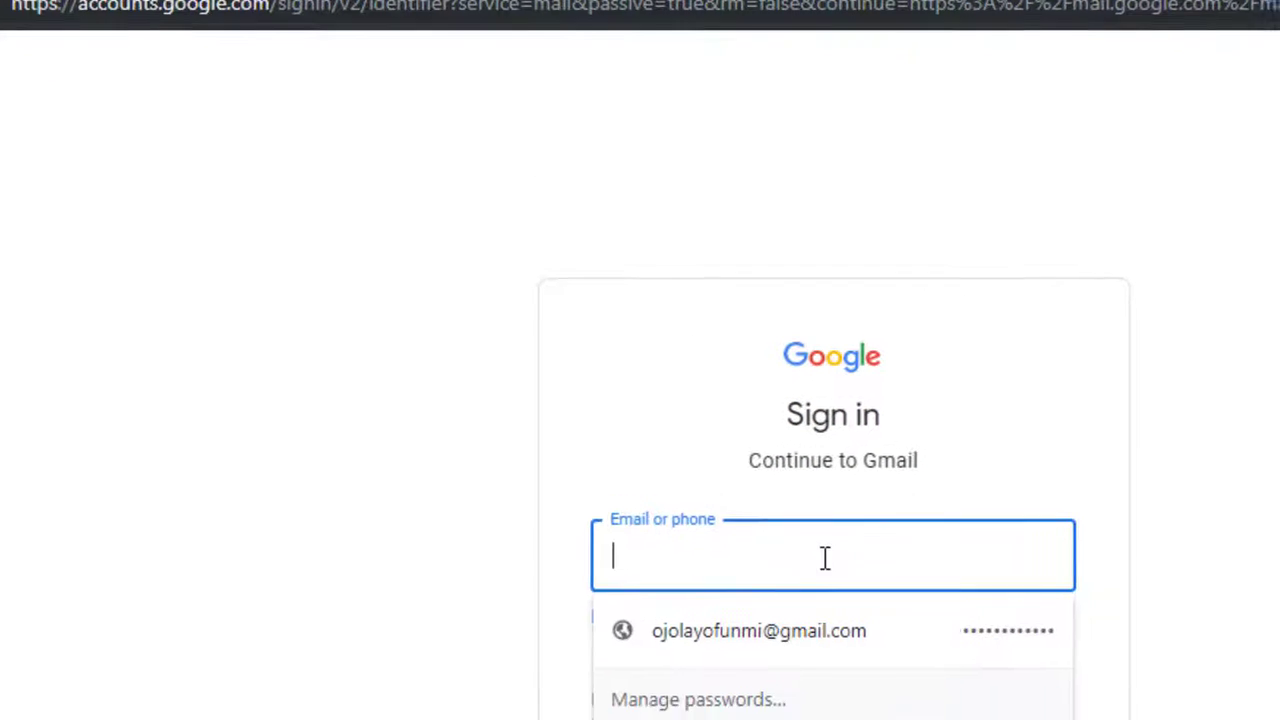
click(834, 657)
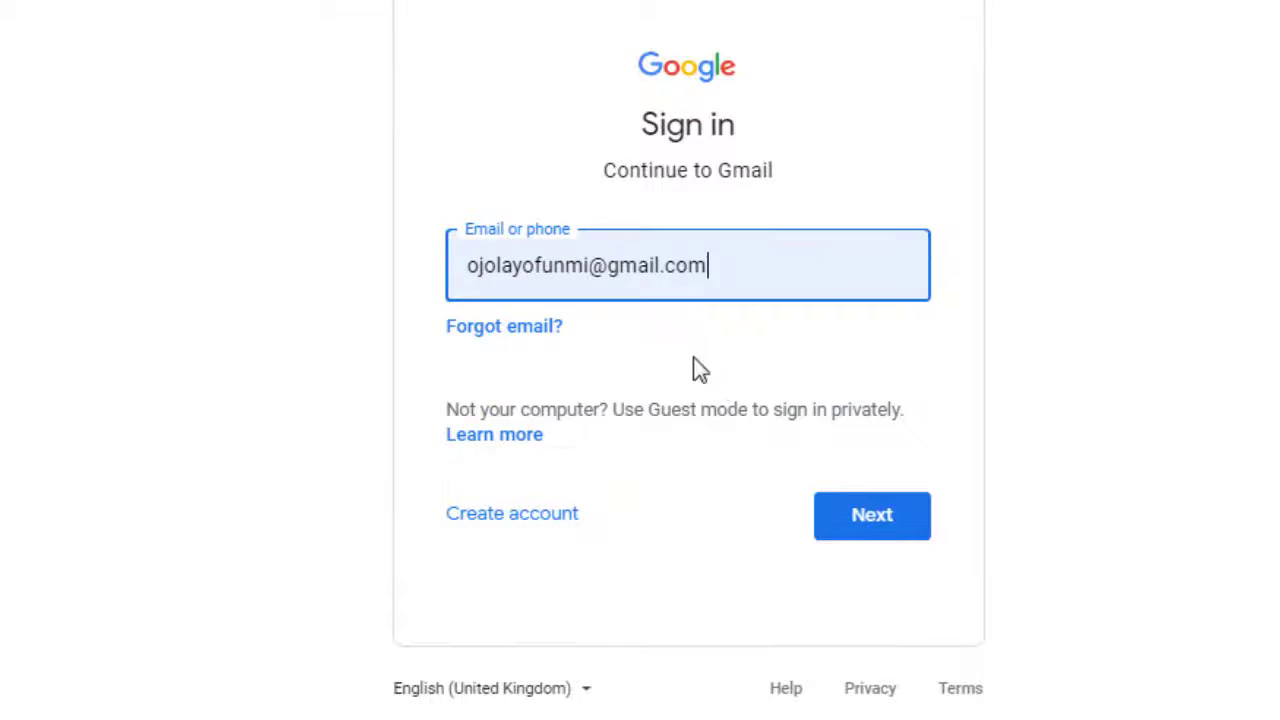
click(853, 520)
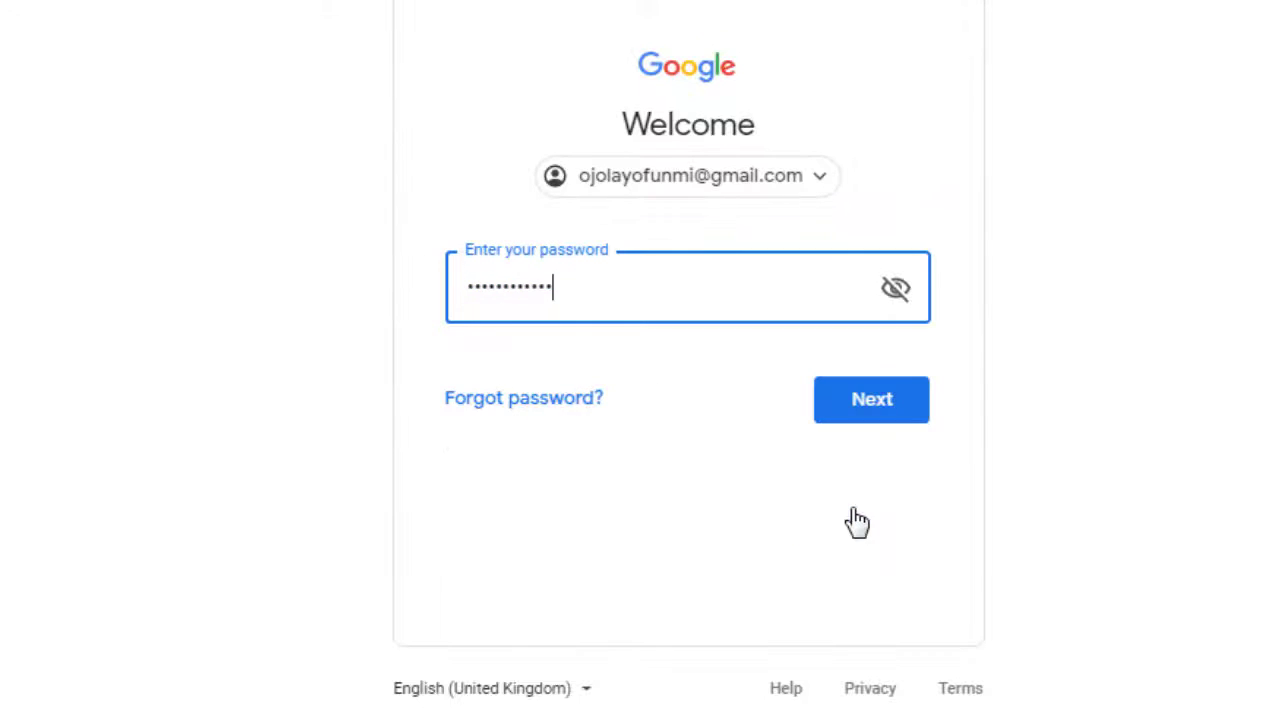
click(846, 410)
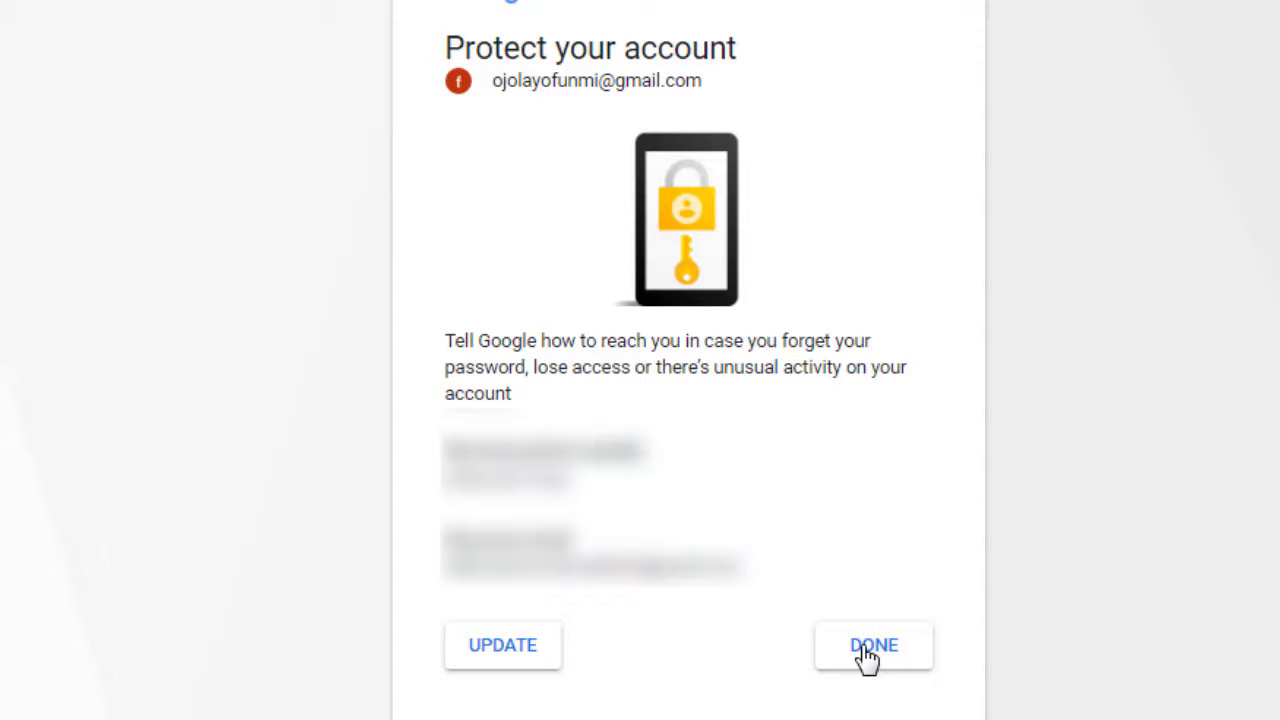
click(866, 657)
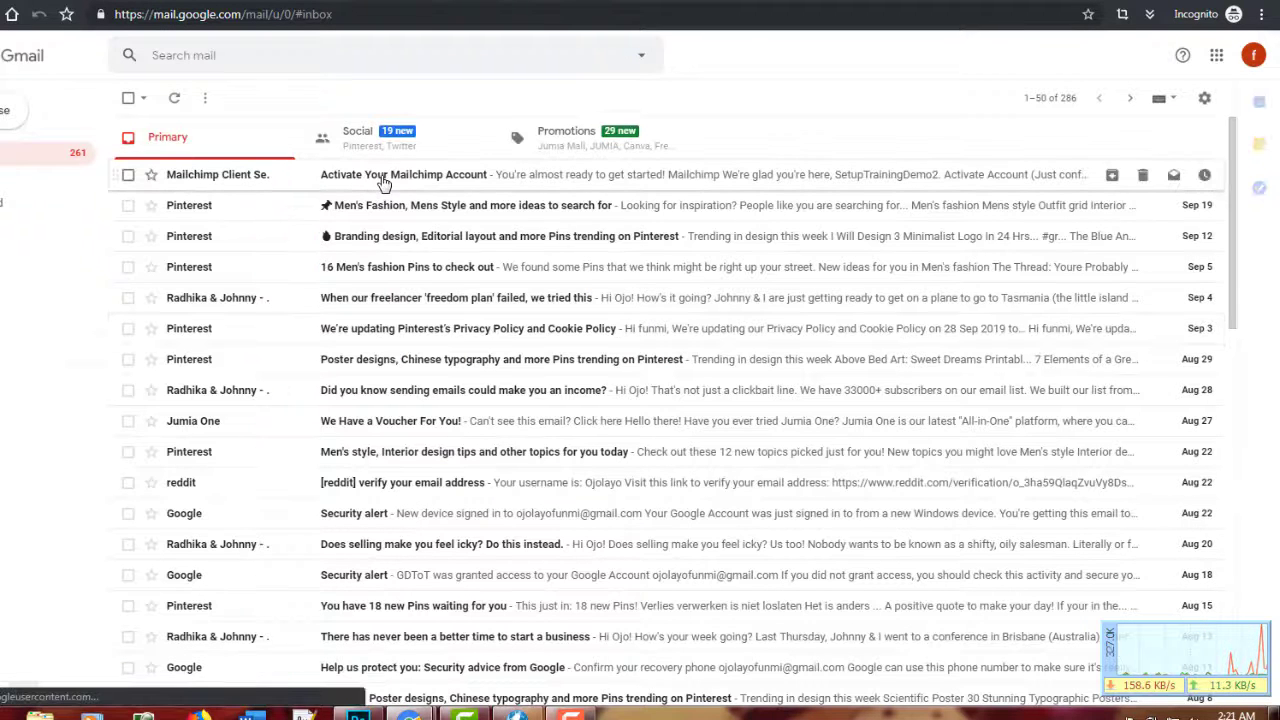
- Activate the account from the "Activate Your Mailchimp Account" e-mail and confirm not being a robot
click(383, 183)
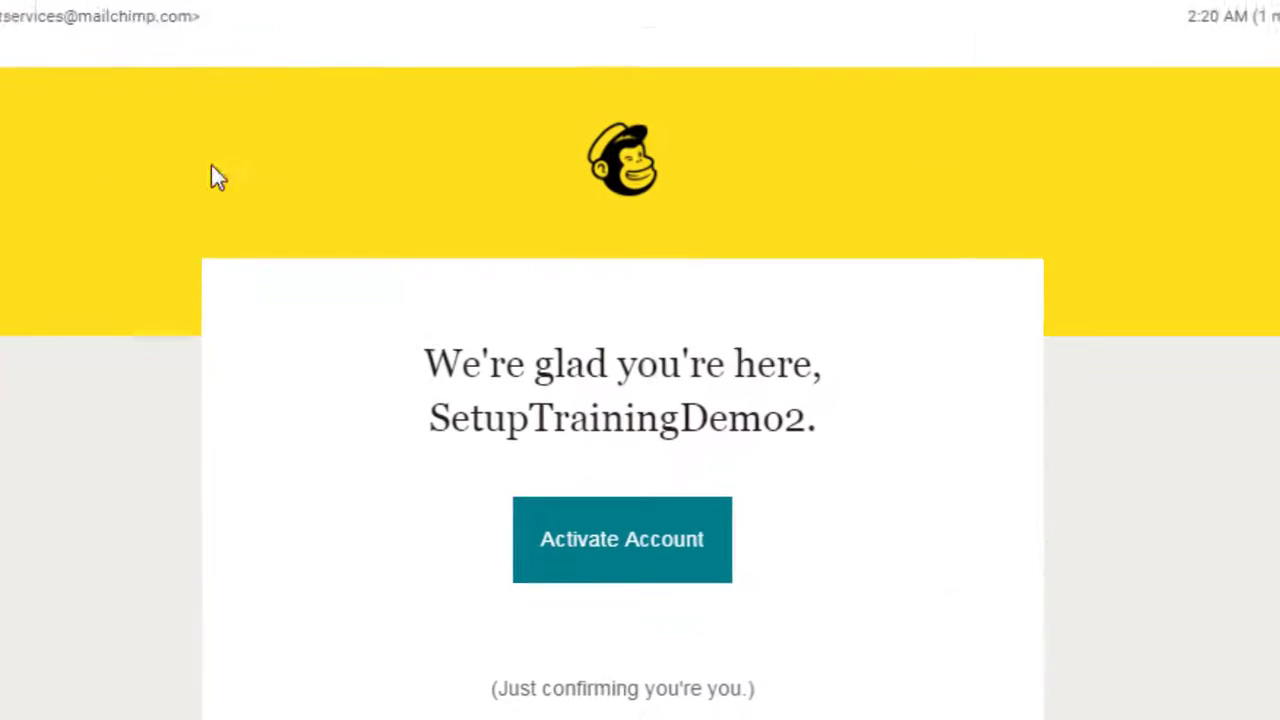
click(612, 546)
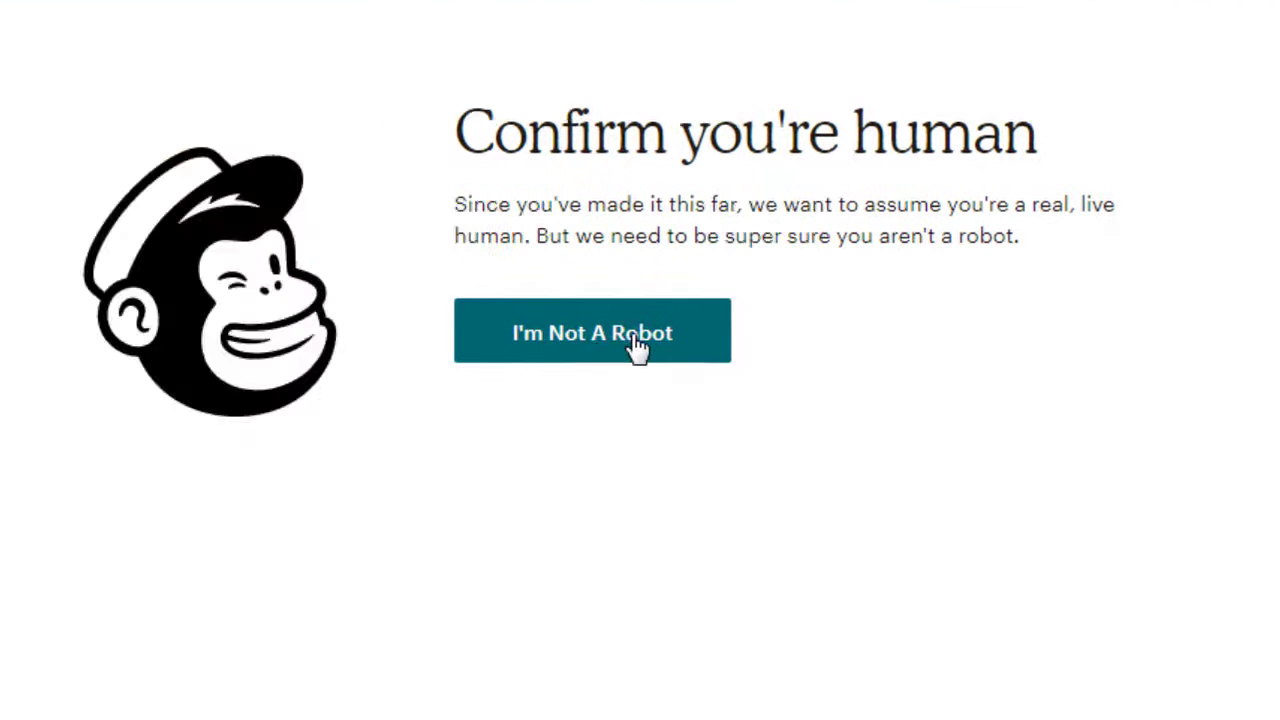
click(518, 344)
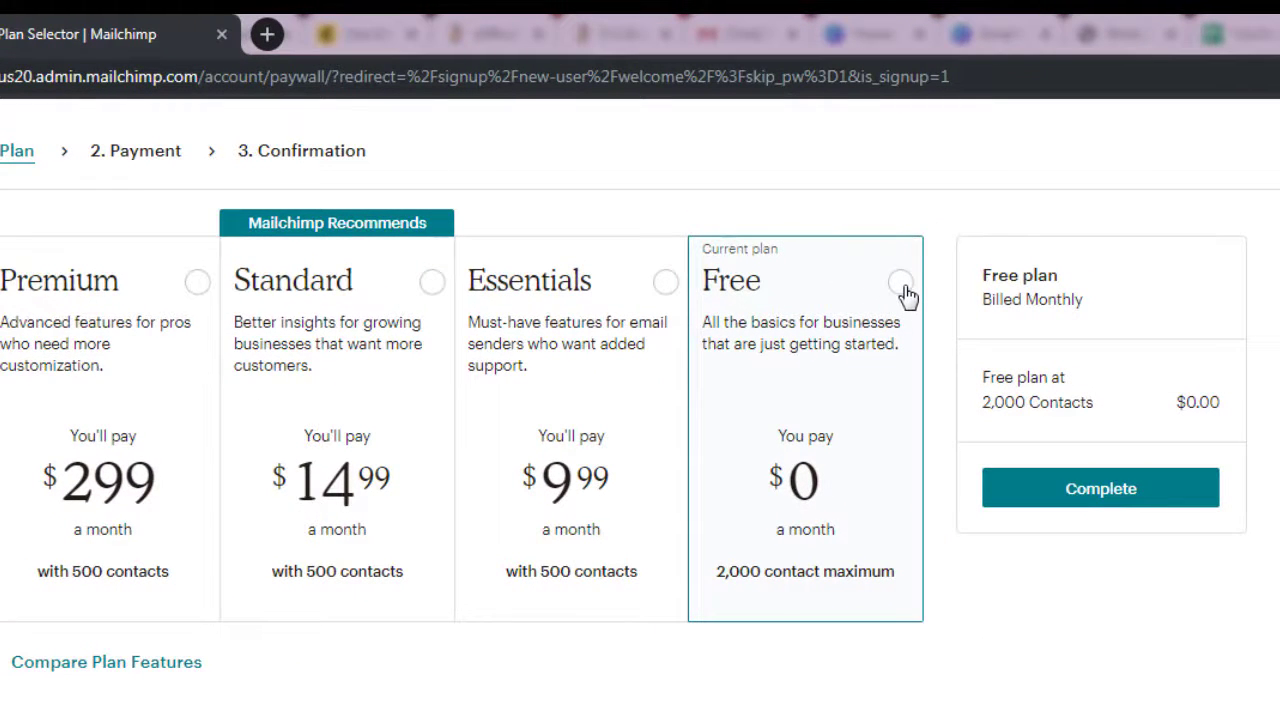
- Choose the Free plan and complete the plan selection
click(902, 285)
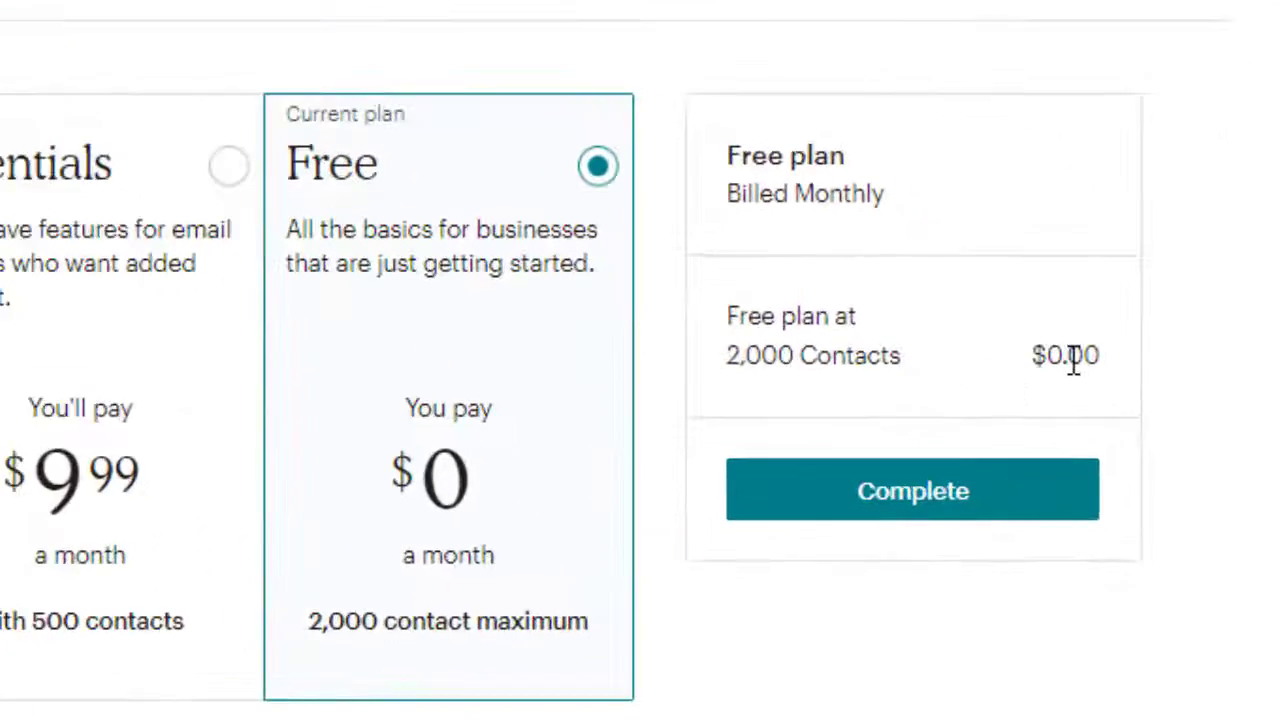
click(815, 505)
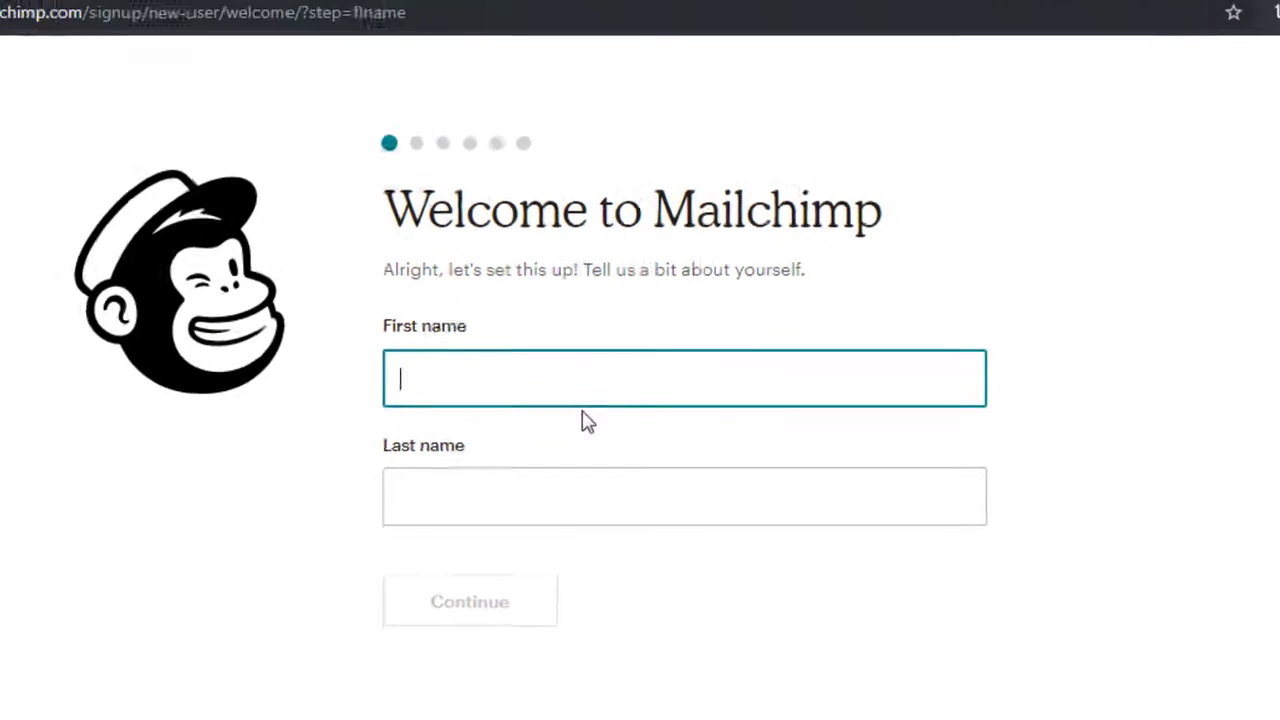
- Fill in the account holder's first and last name and continue to the business details
text(Se)
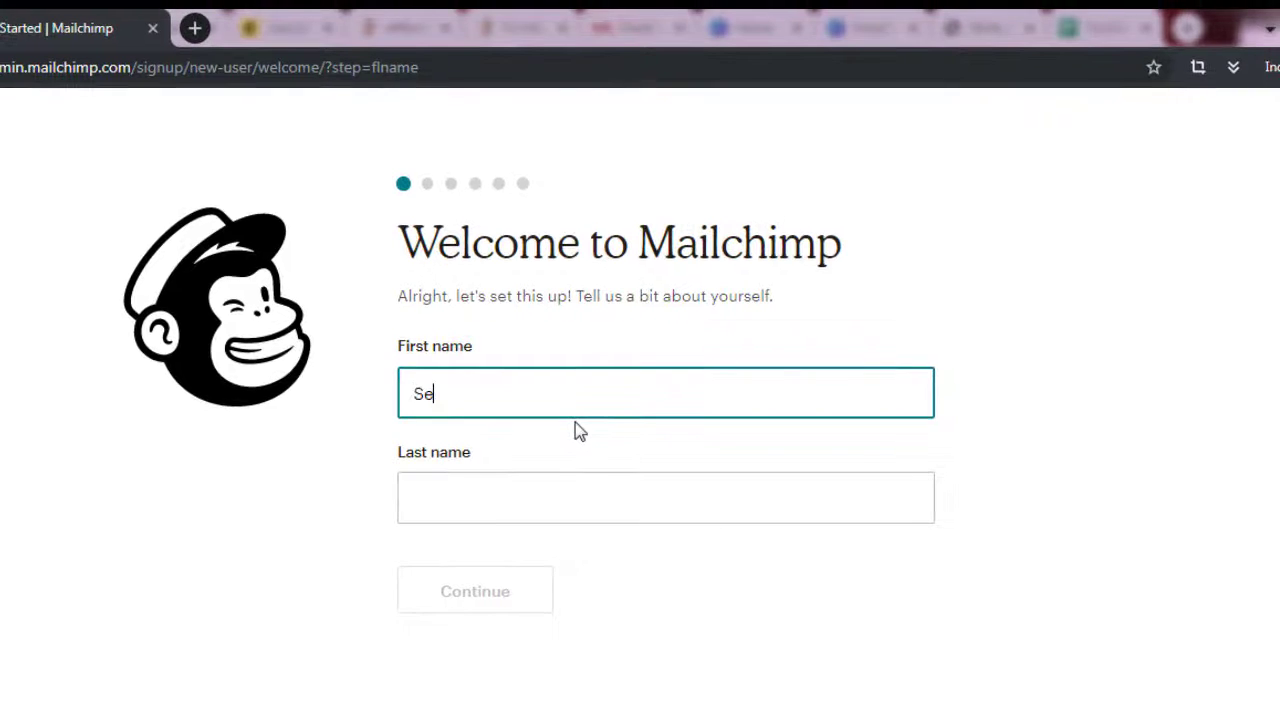
text(tup)
key(Tab)
text(Demo)
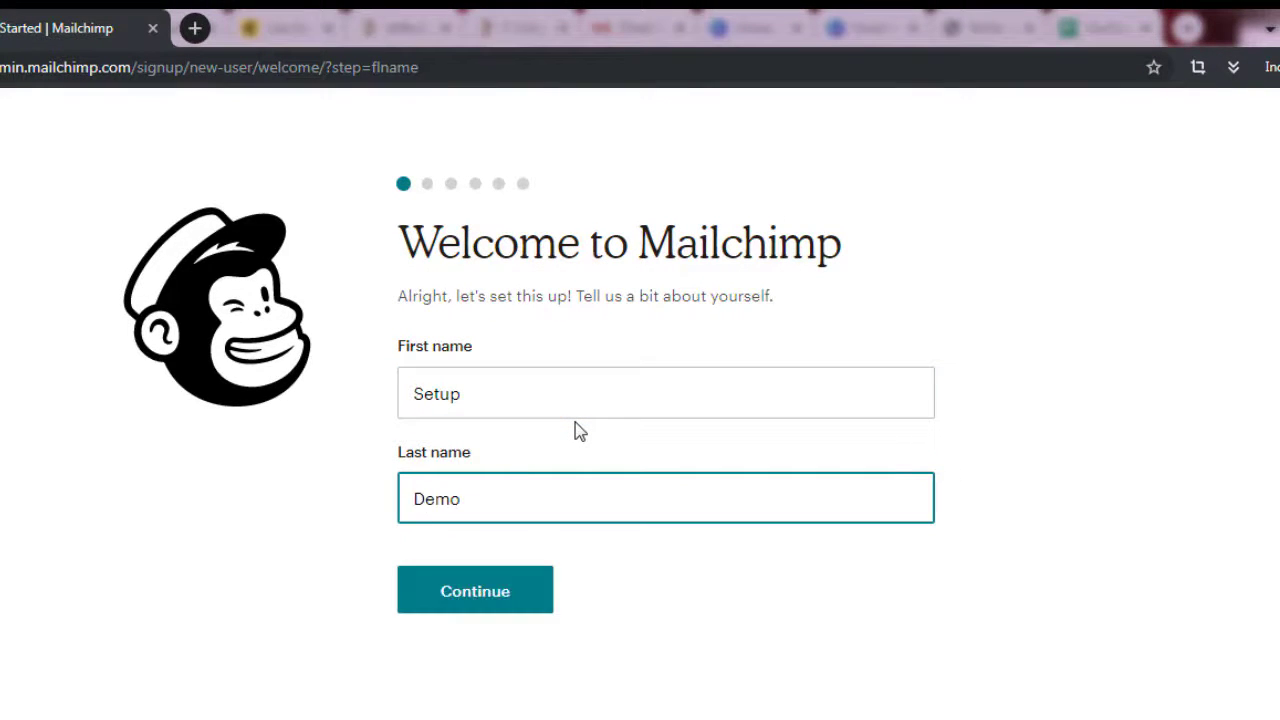
click(538, 604)
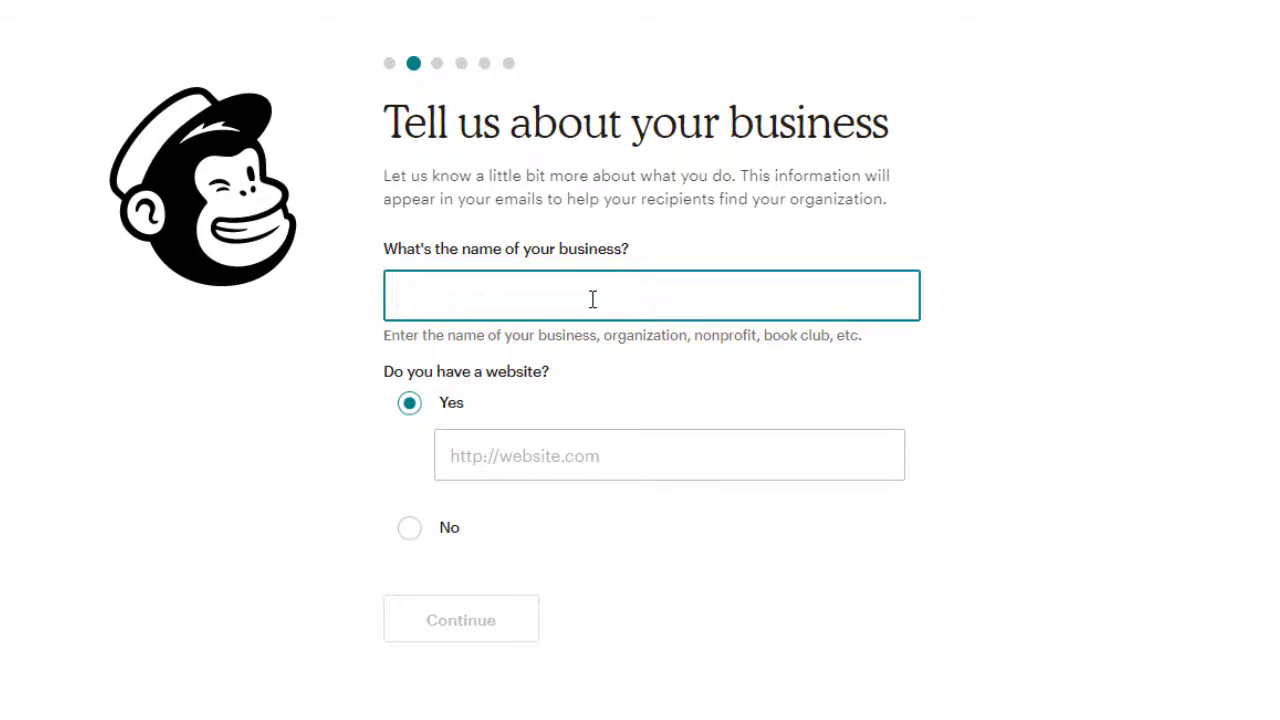
- Set the business name to "Digital Marketing", state that there is no website, and continue to the address form
text(Digital Market)
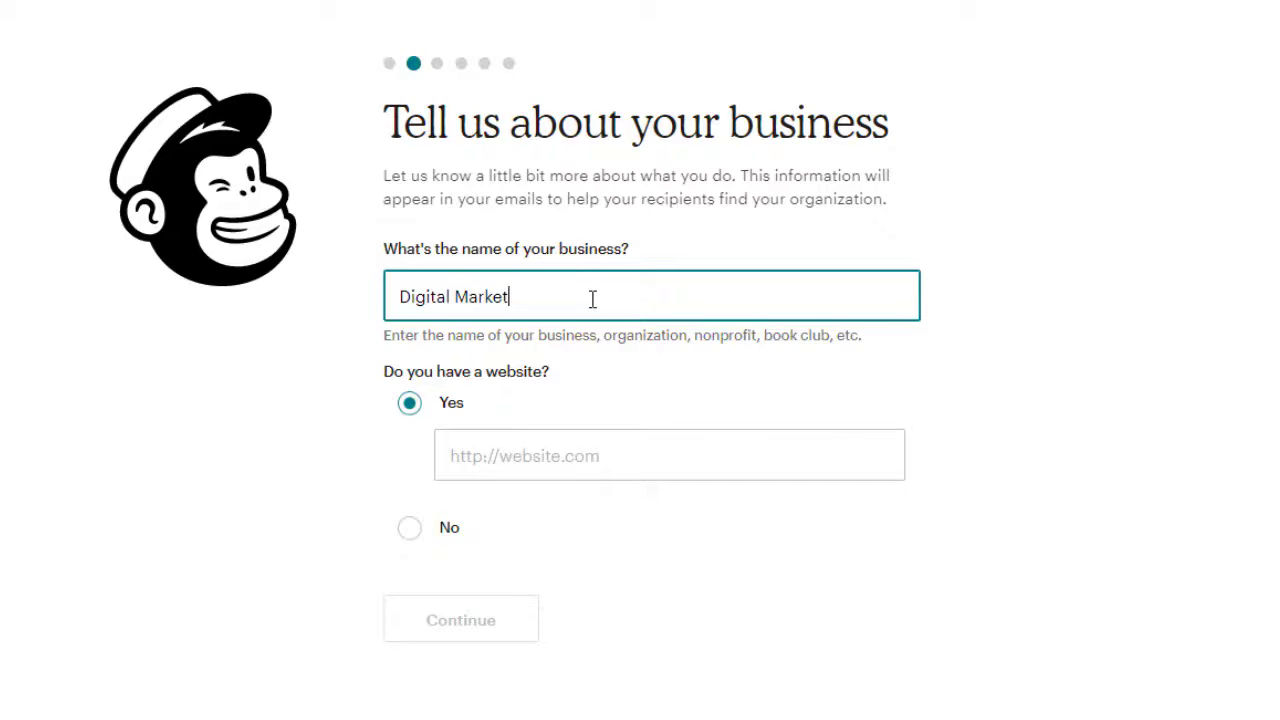
text(ing)
click(489, 453)
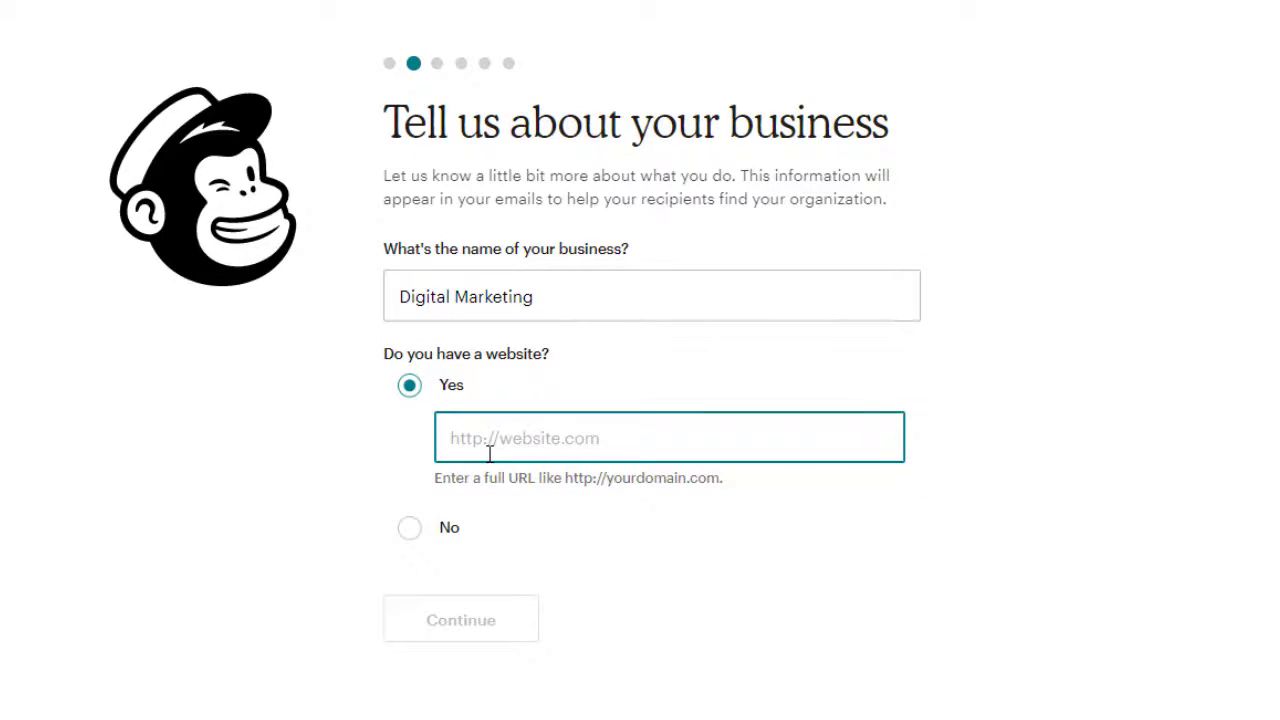
click(414, 532)
click(443, 540)
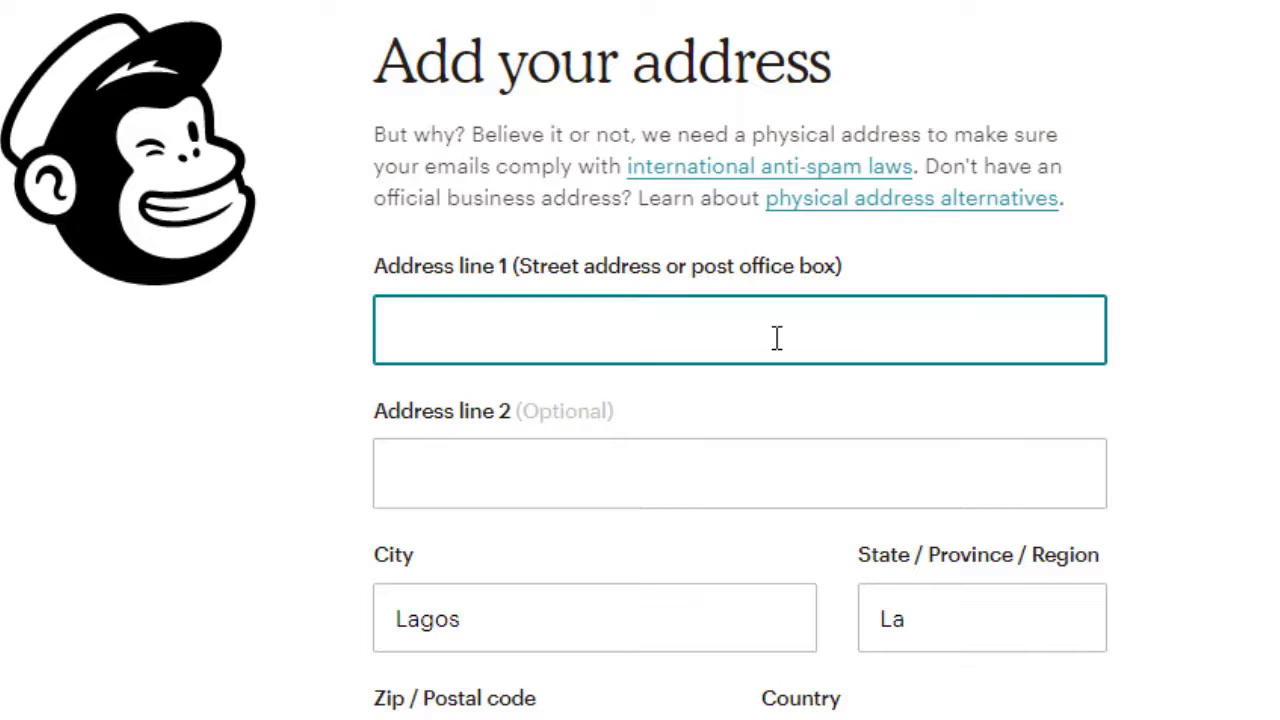
- Fill in the first line of the business's street address
text(A)
text(bafemi)
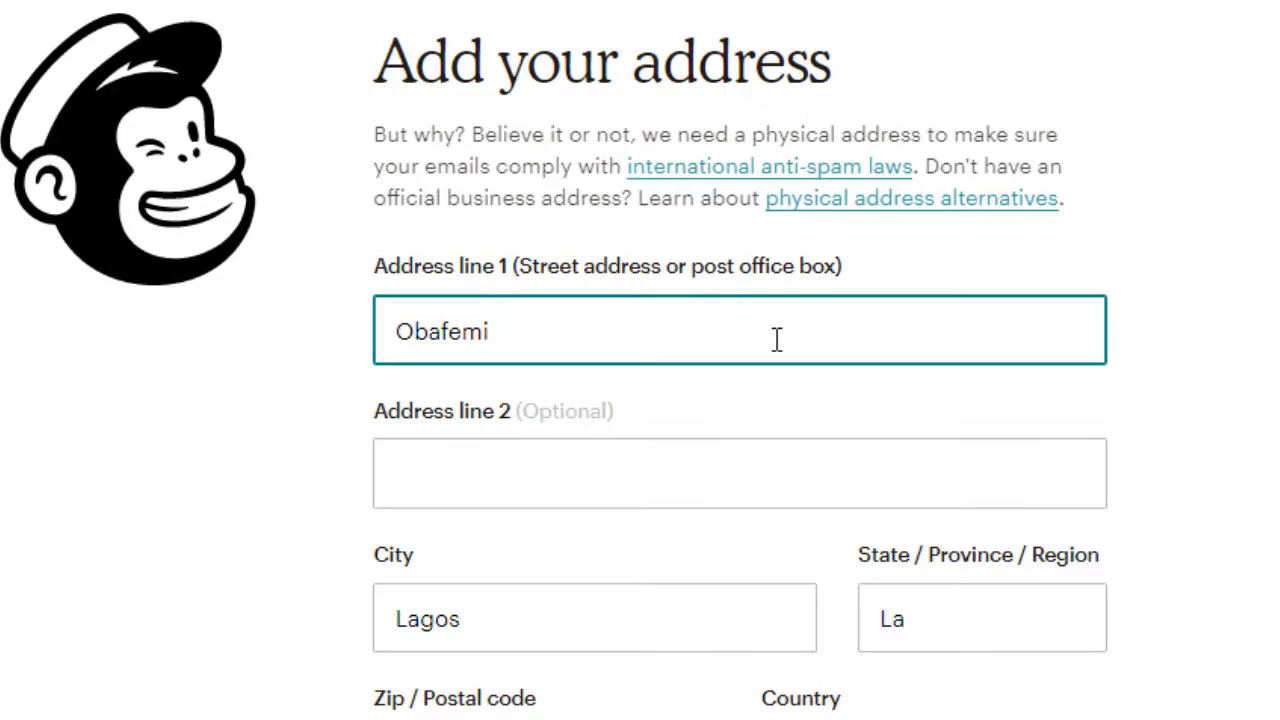
text( Awolow)
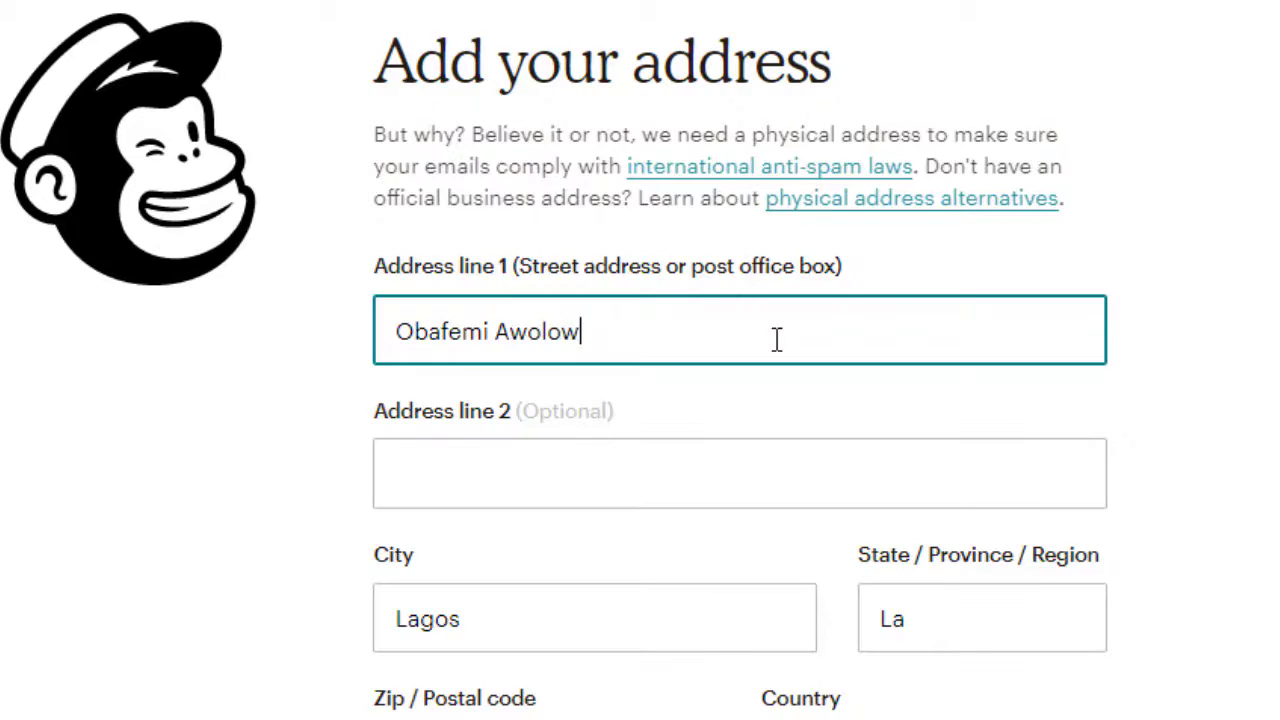
text(o University)
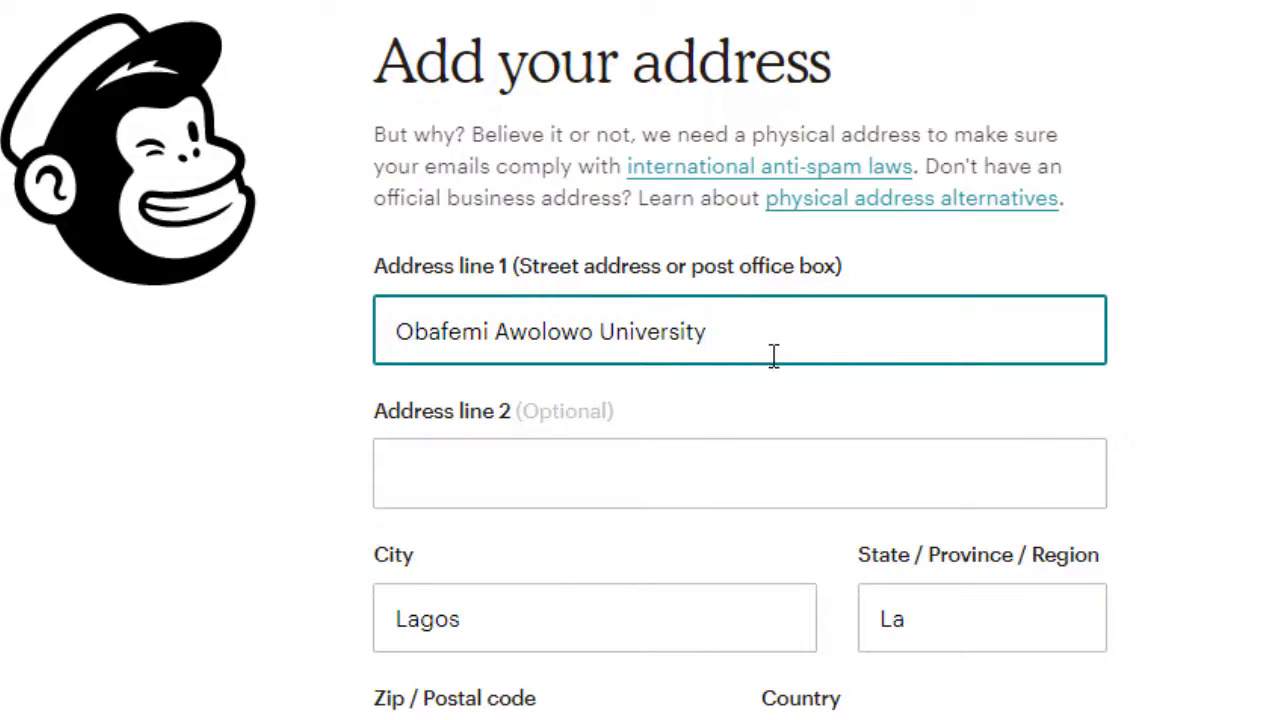
- Replace the prefilled city and state with those of the business address
double_click(559, 620)
key(BackSpace)
text(Ile-Ife)
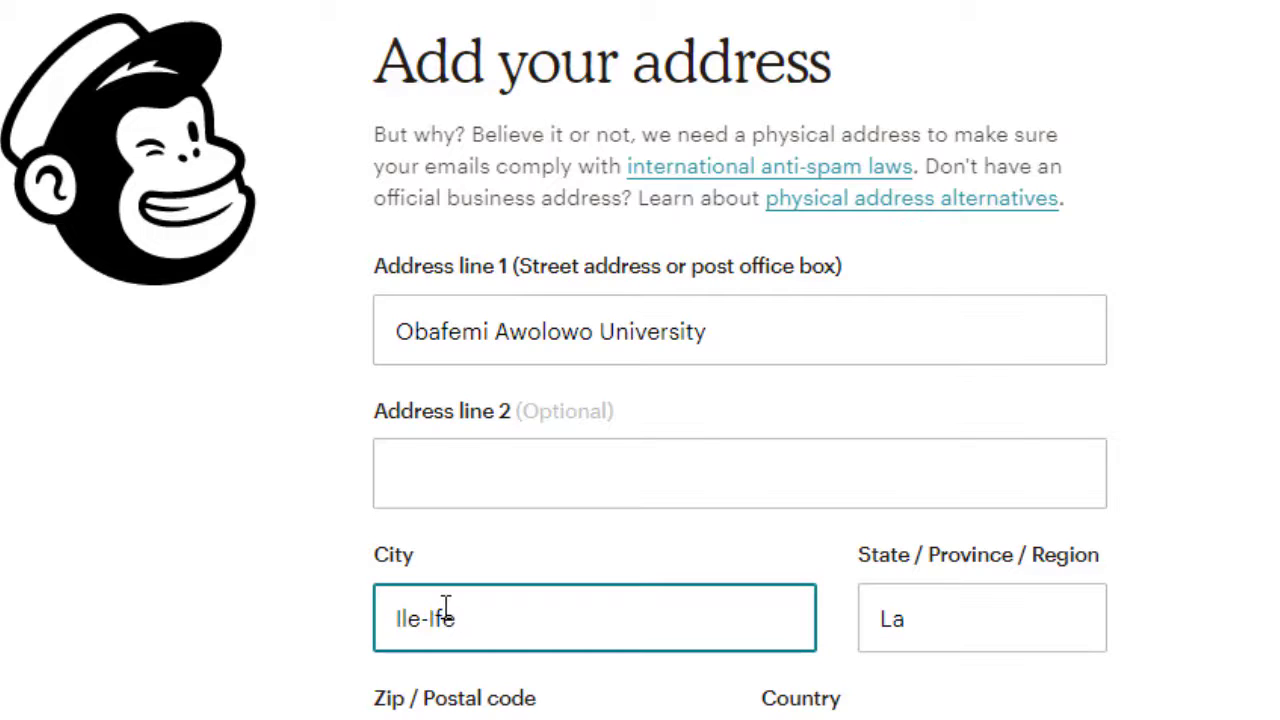
key(Tab)
text(Os)
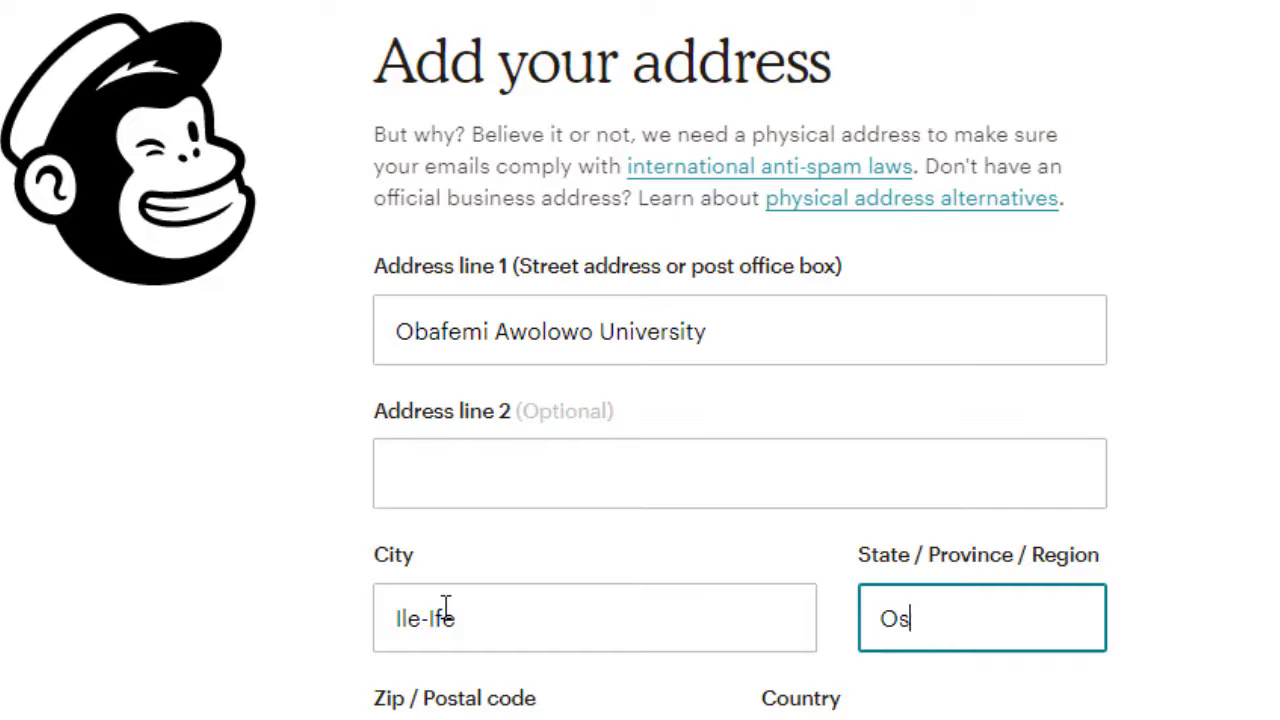
text(un)
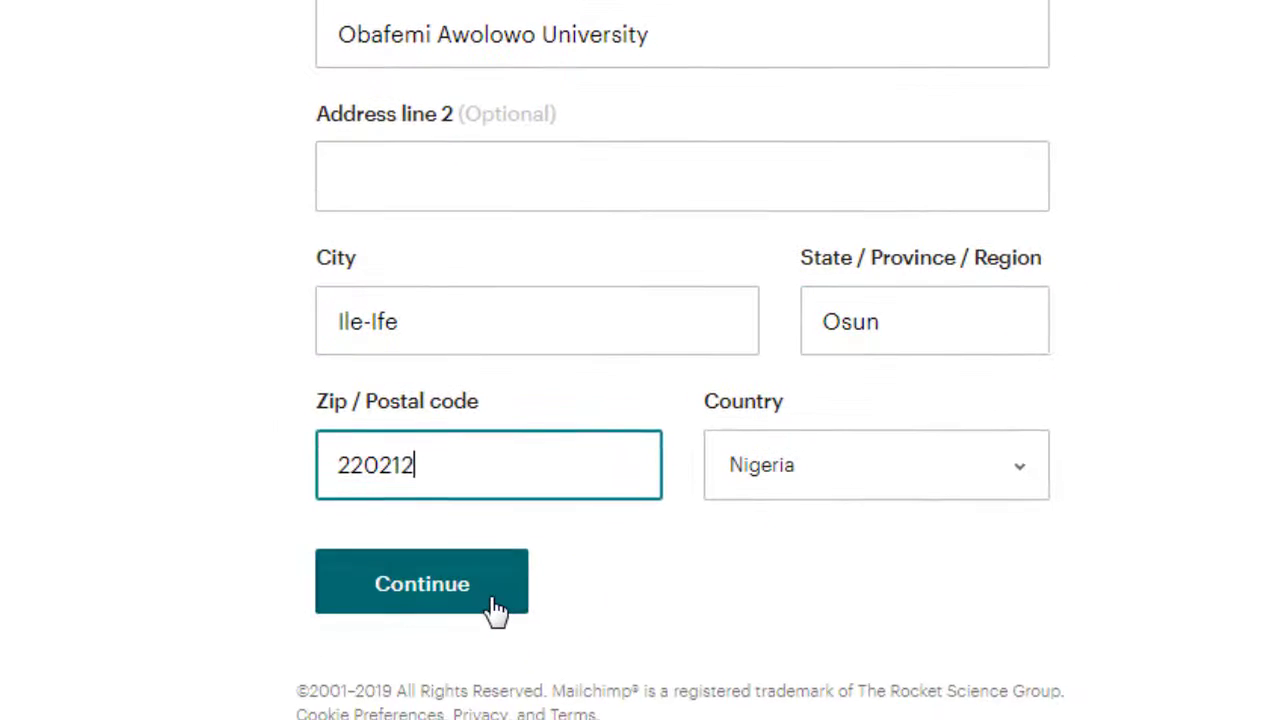
- Submit the business address and state that there is no list of email subscribers
click(497, 608)
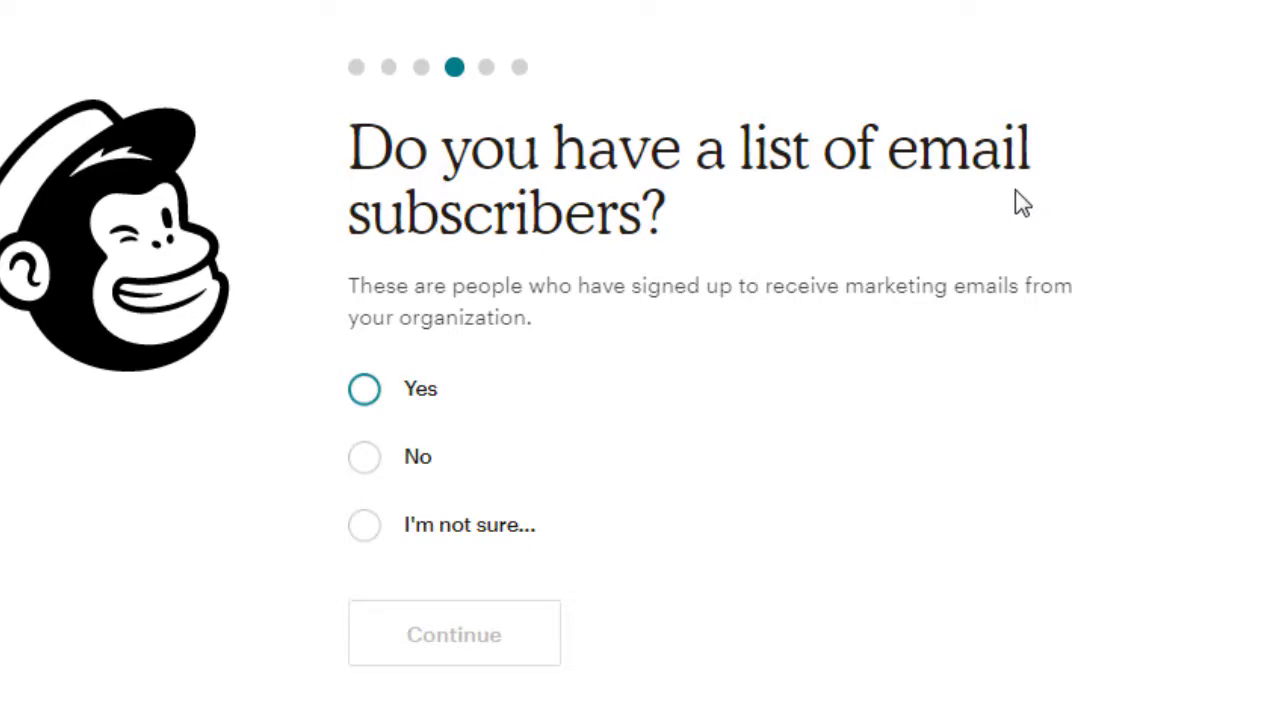
click(370, 474)
click(468, 708)
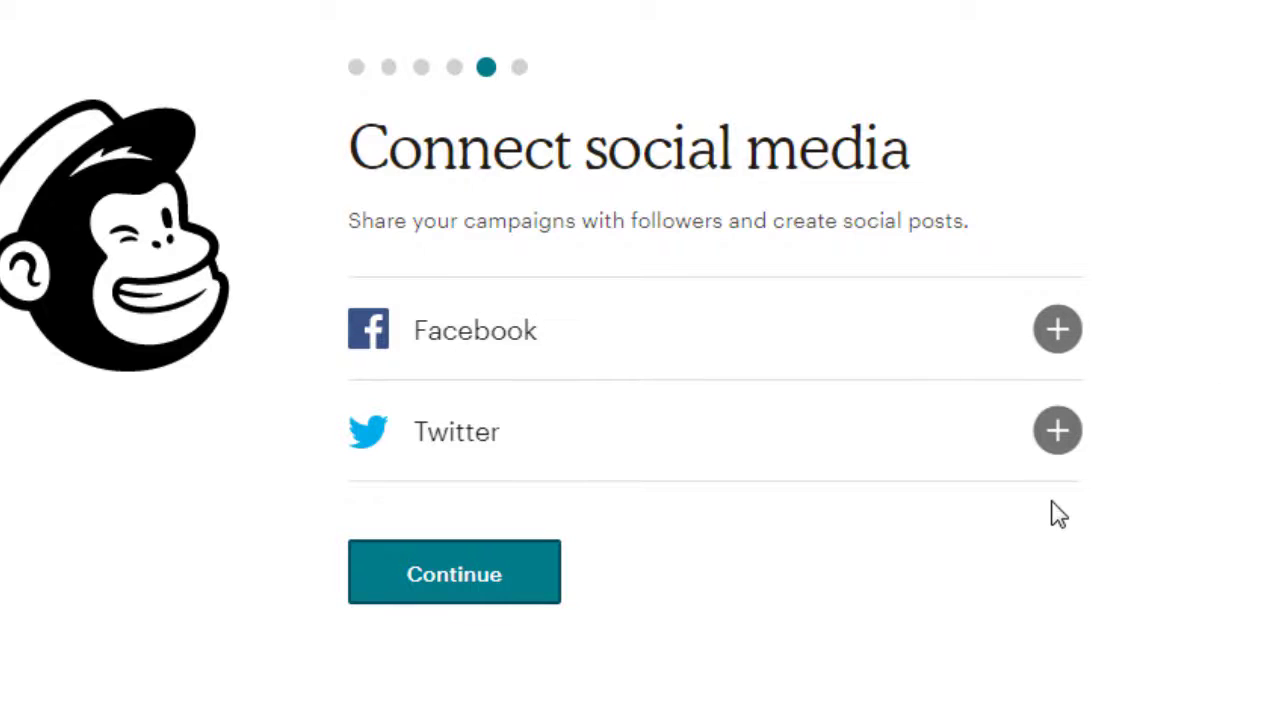
- Continue without connecting Facebook or Twitter, and decline the marketing path questions for now
click(497, 592)
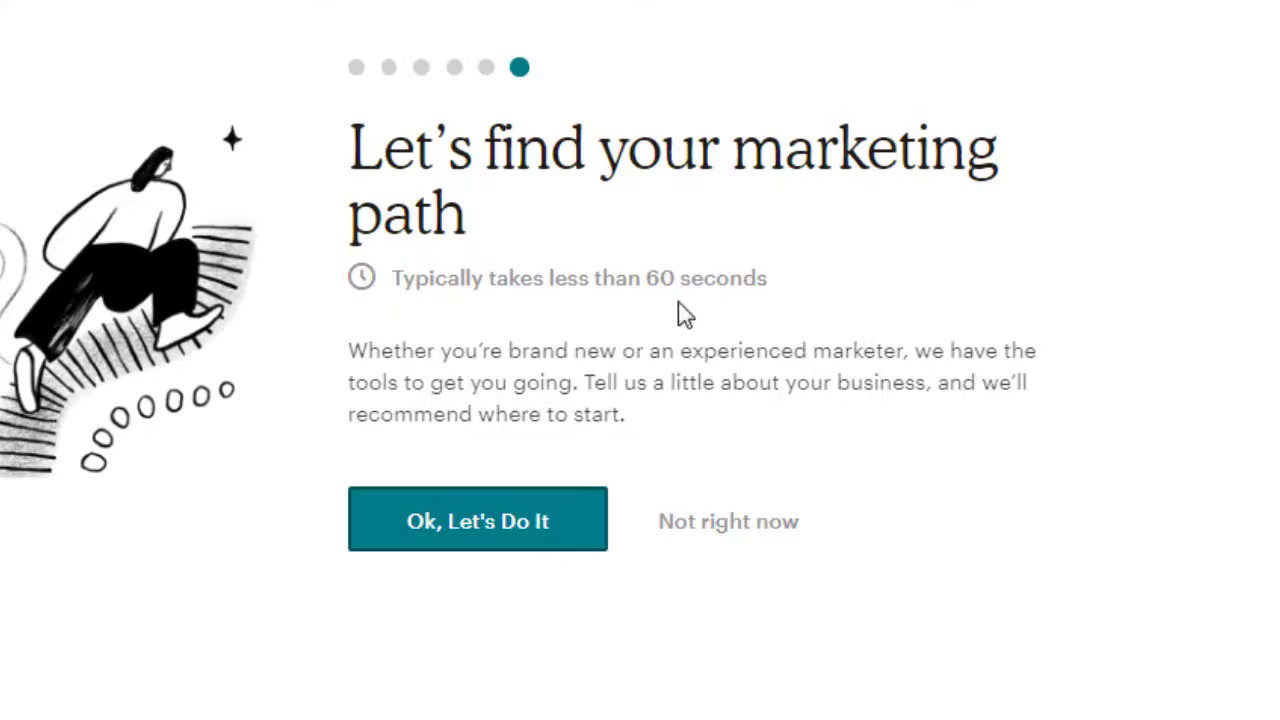
click(720, 545)
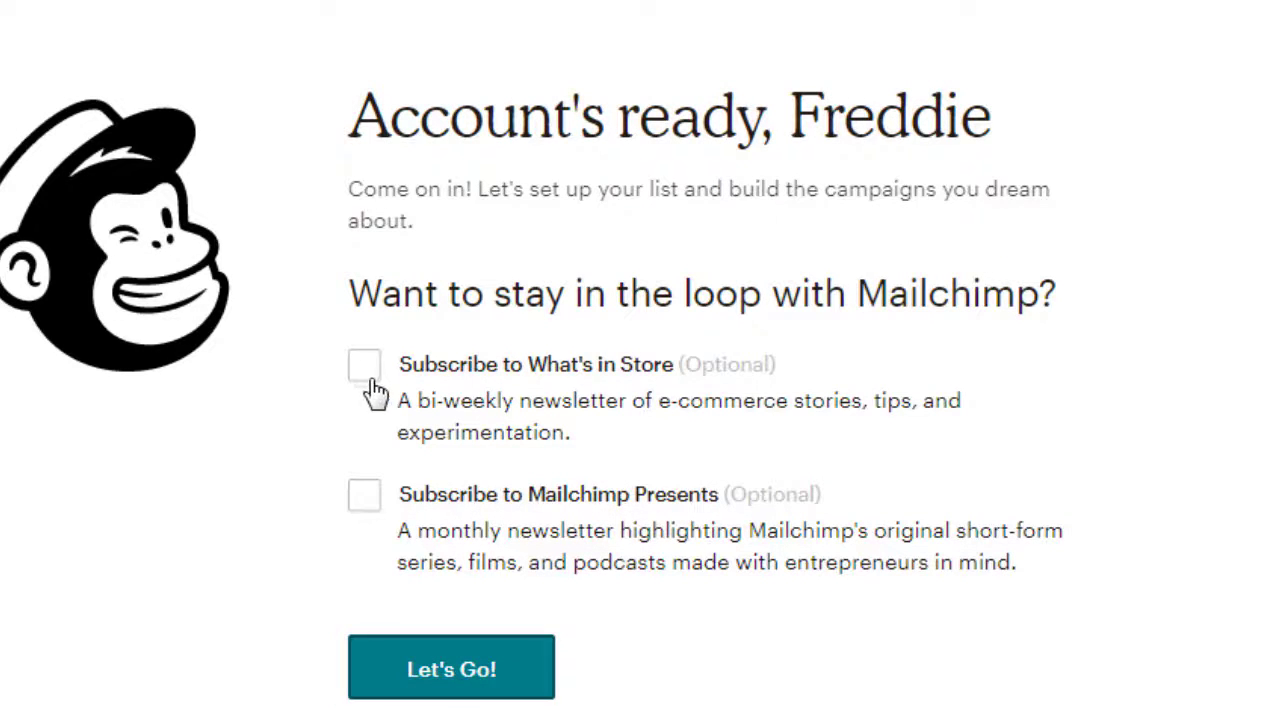
- Subscribe to the What's in Store and Mailchimp Presents newsletters and finish the account setup
click(366, 380)
click(364, 497)
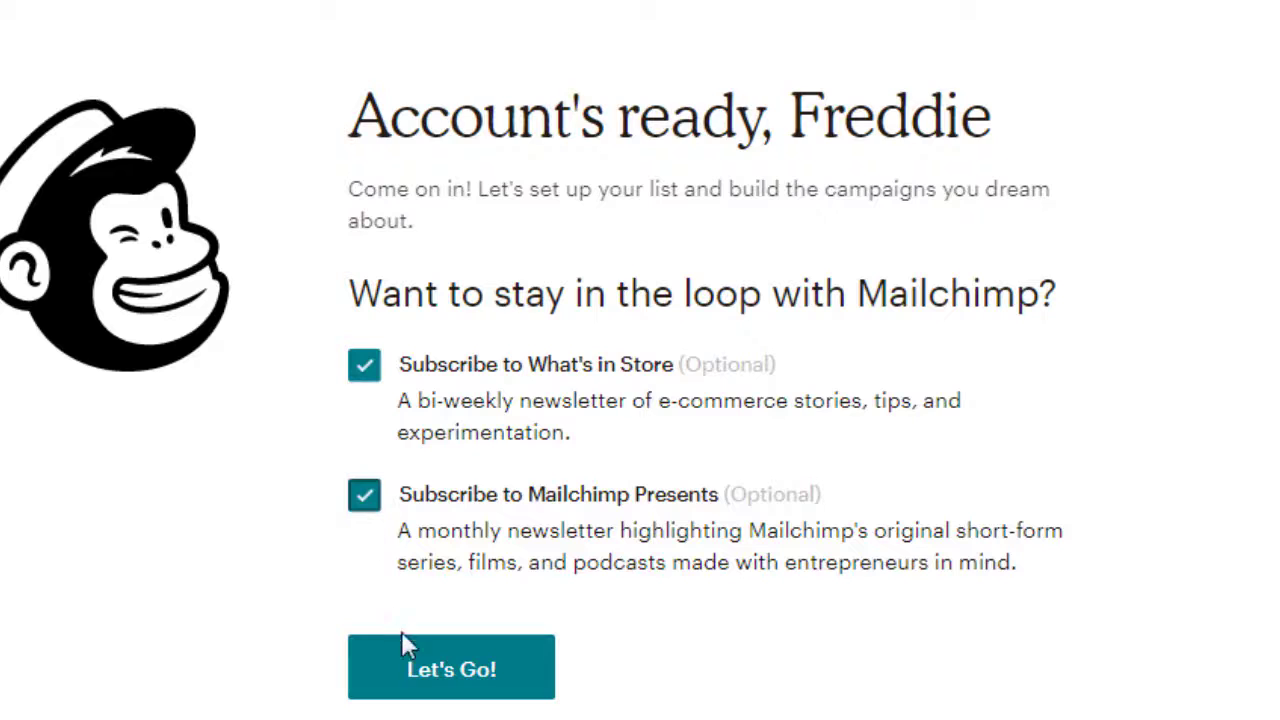
click(420, 680)
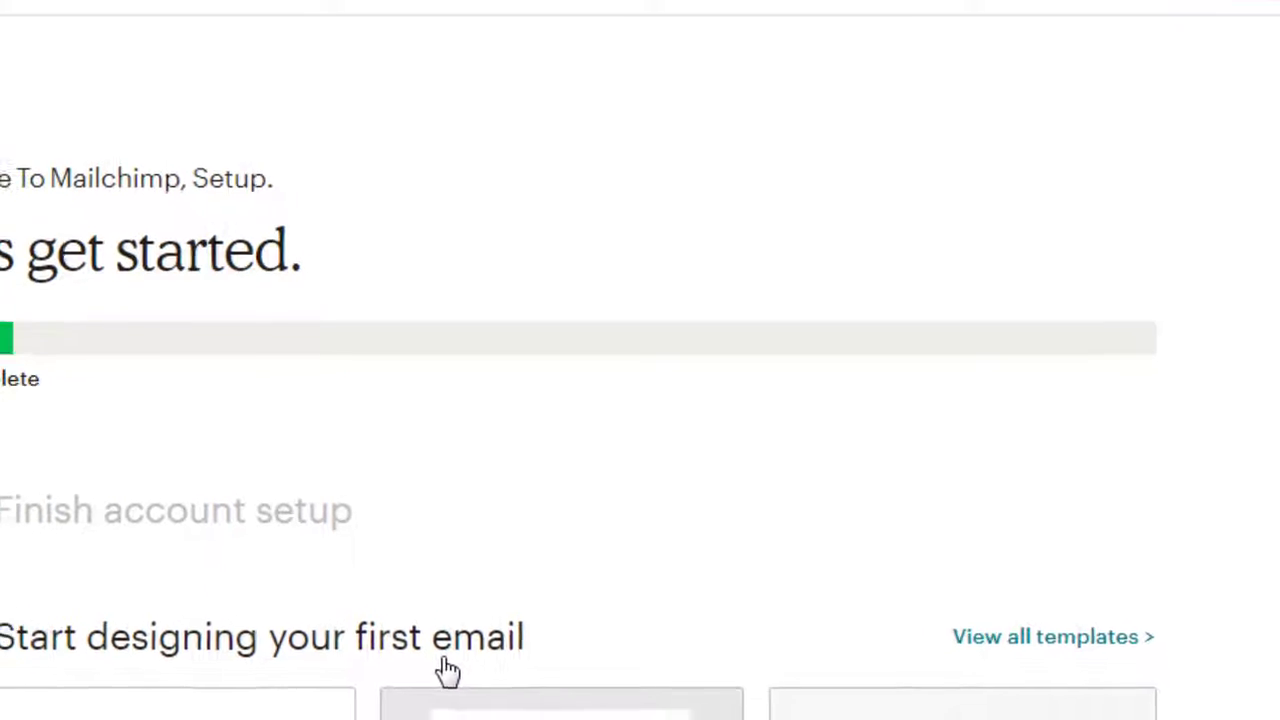
- Postpone designing the first email and adding contacts in the getting-started checklist
scroll(606, 522, down, 2)
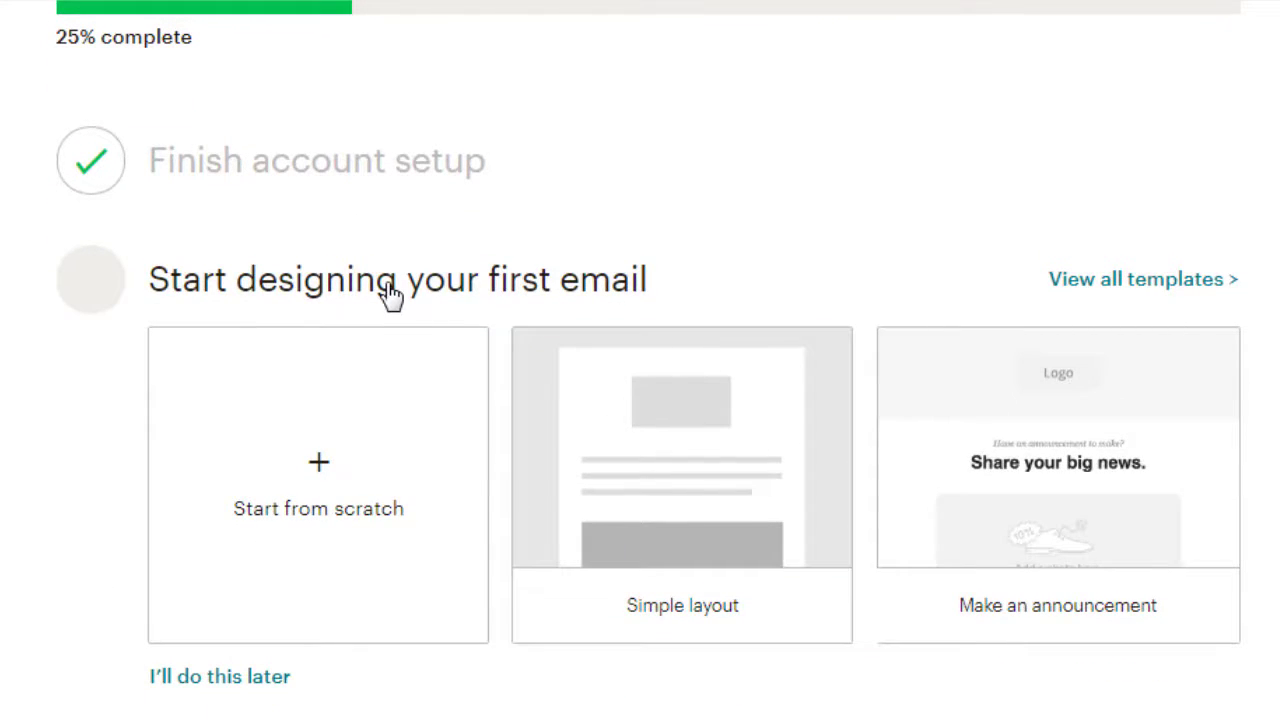
click(249, 686)
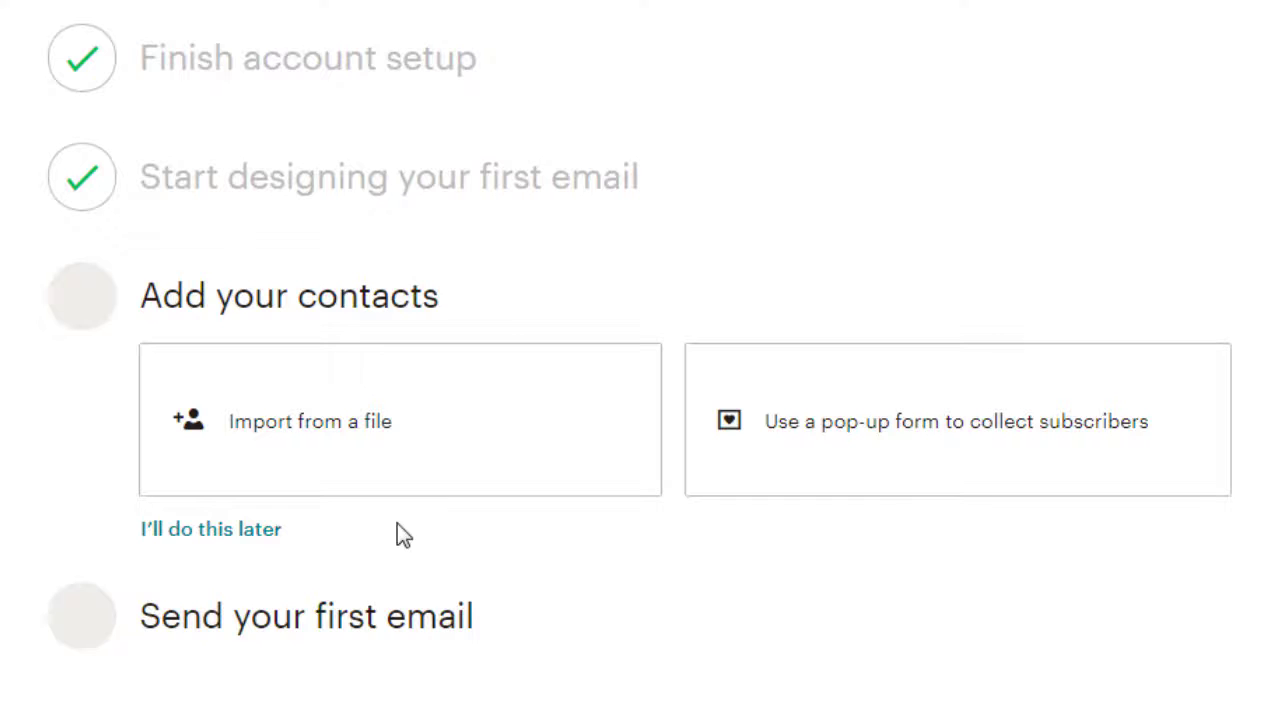
click(260, 533)
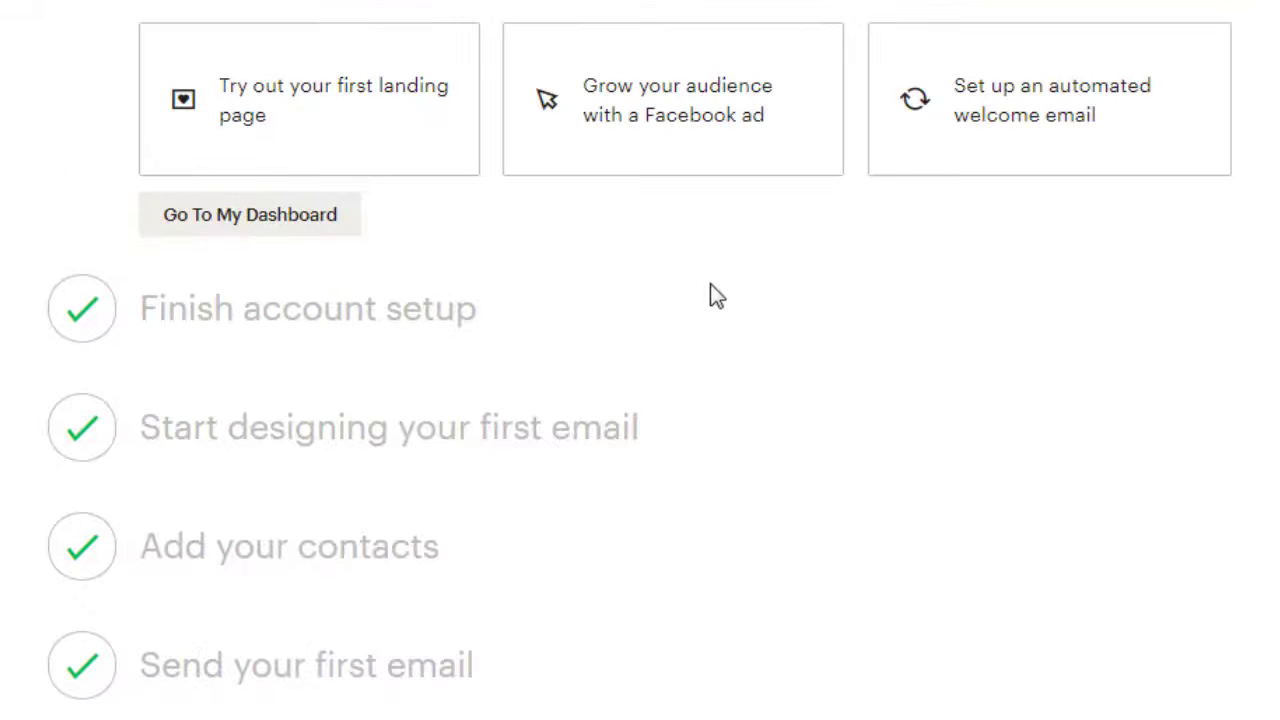
scroll(730, 265, down, 1)
scroll(730, 265, up, 3)
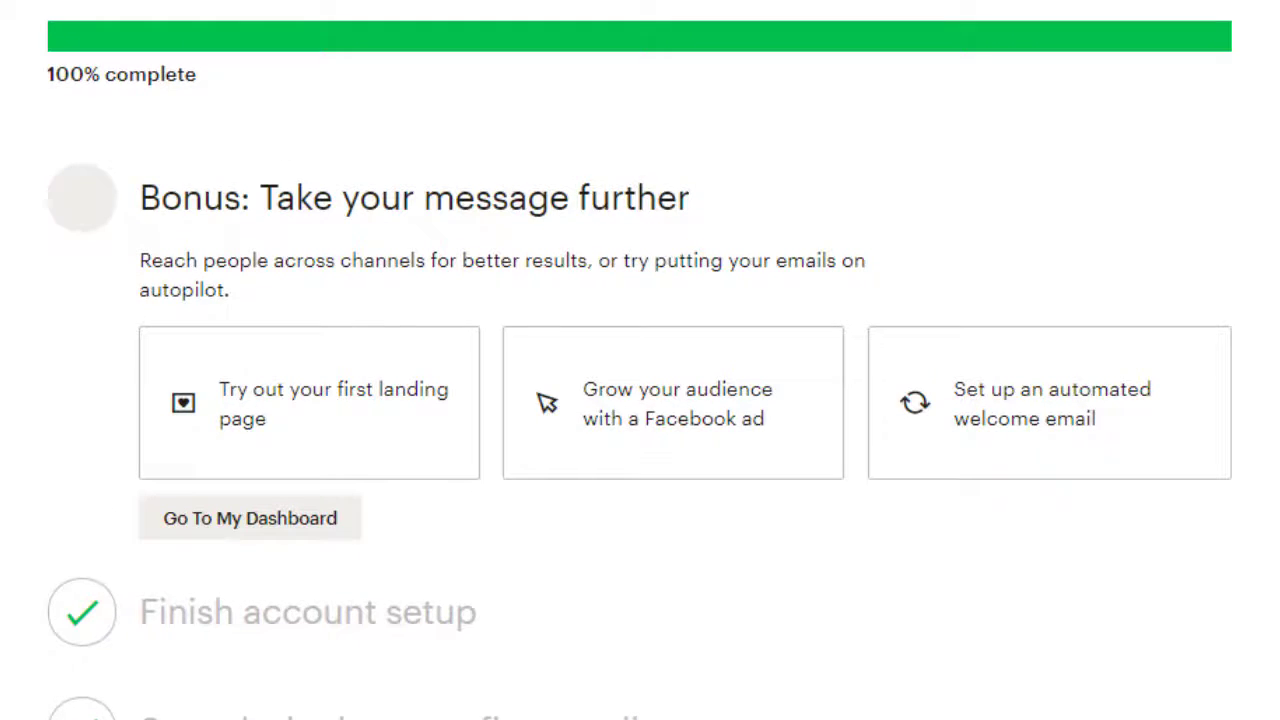
- Open the contact import for the Digital Marketing audience
click(332, 50)
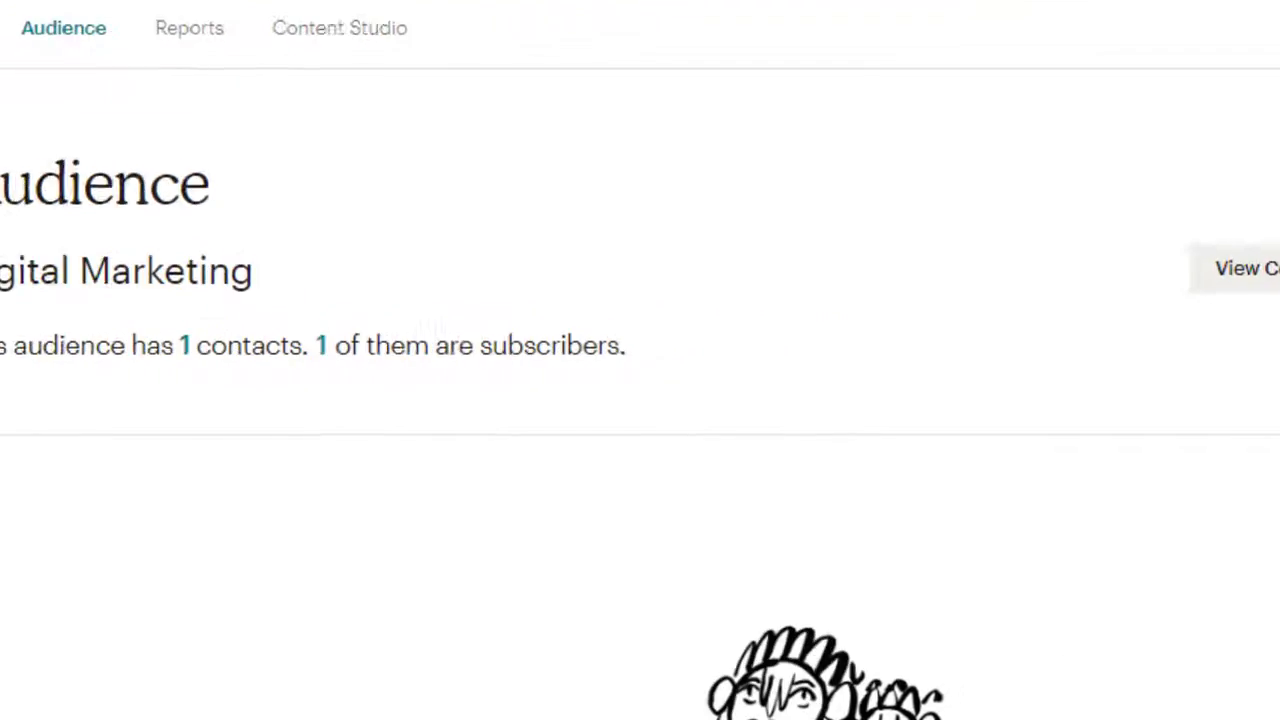
click(1057, 260)
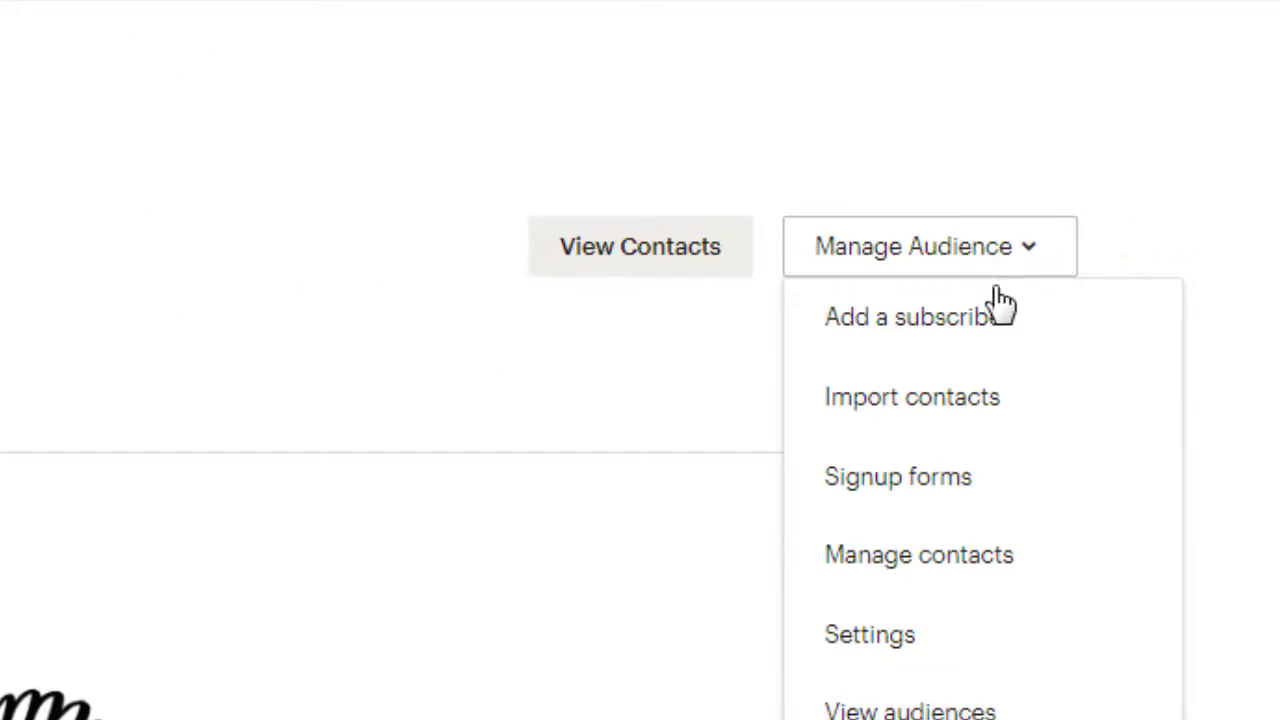
click(944, 412)
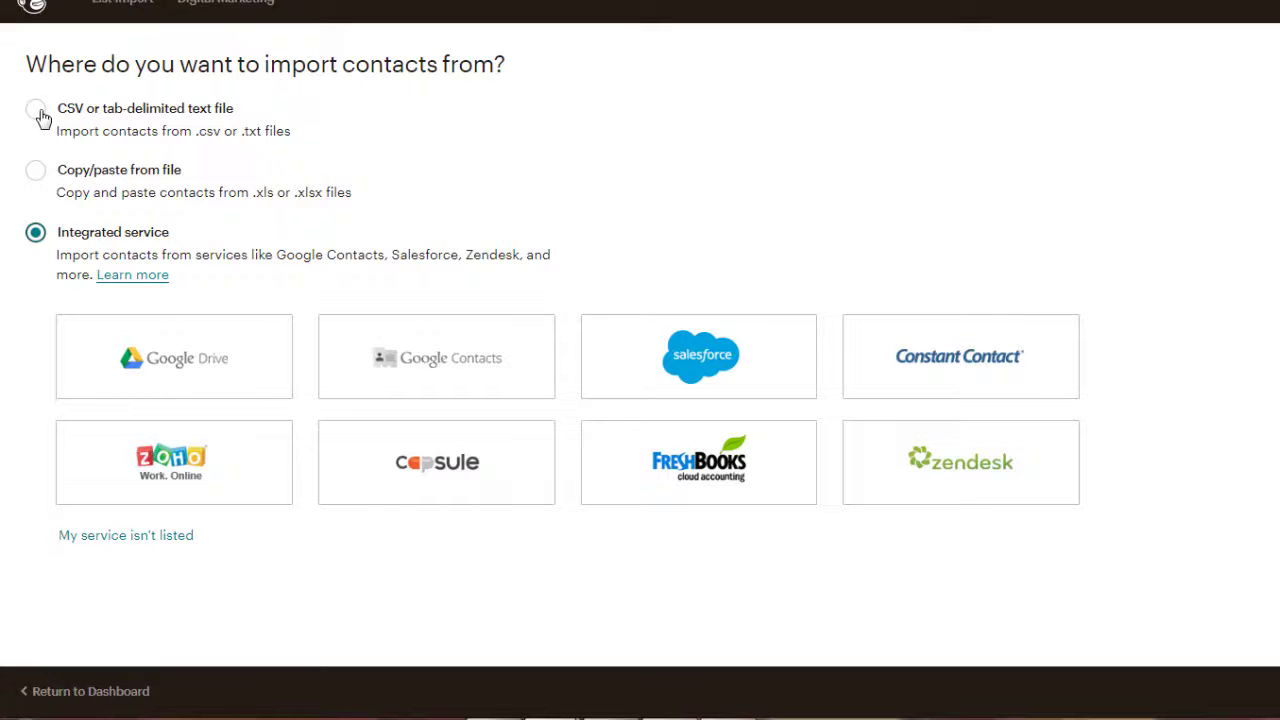
- Look at the CSV import option, then choose Google Contacts as the integrated service to import from
click(35, 110)
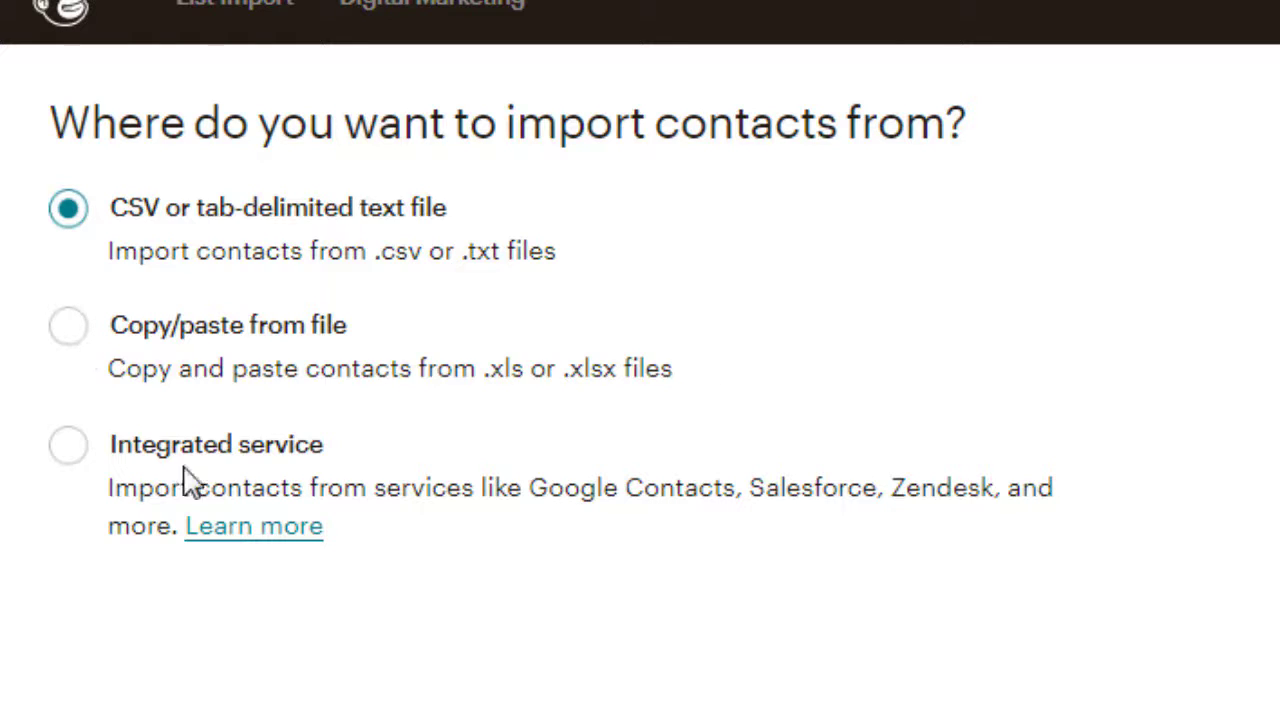
click(68, 452)
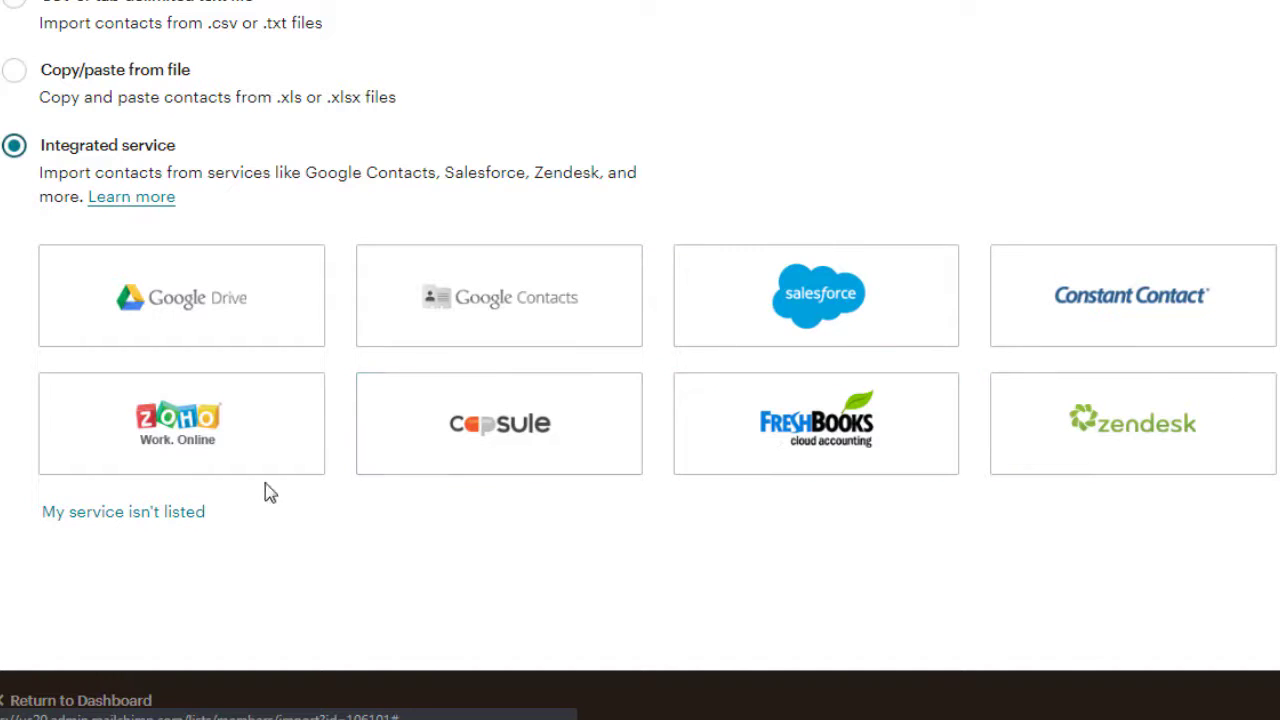
click(530, 340)
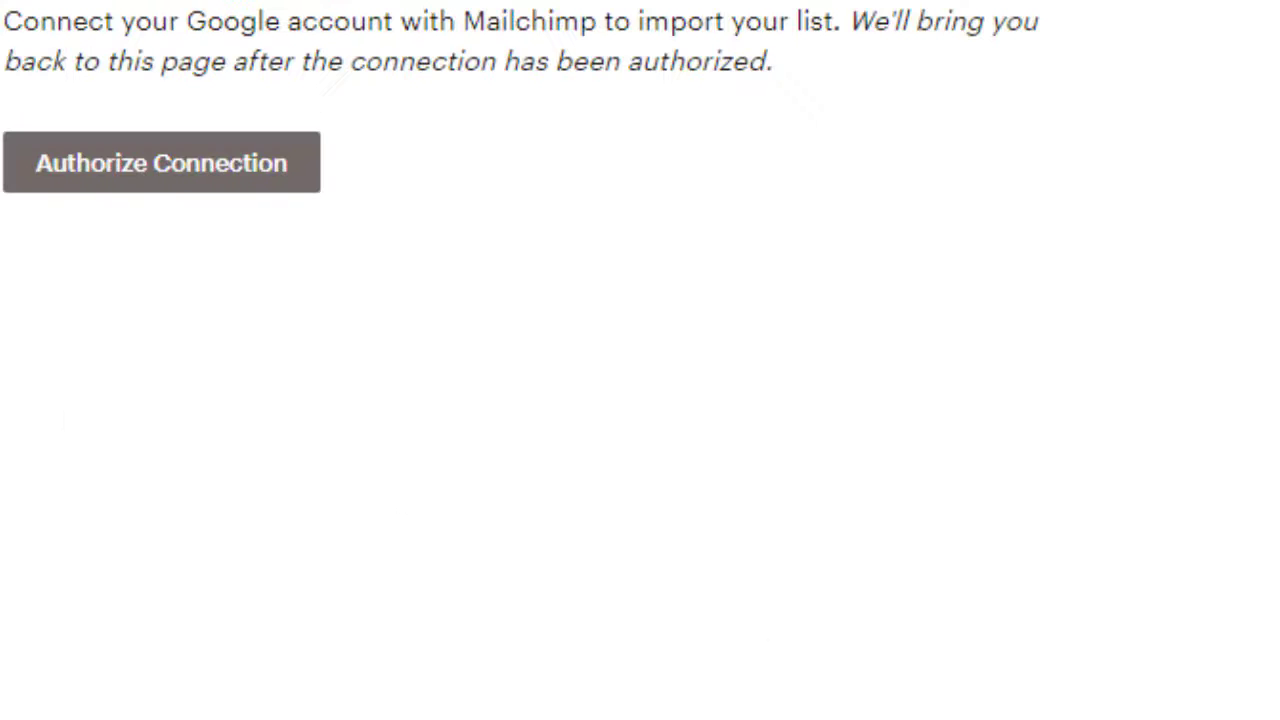
- Authorize the Google connection with the listed account and allow Mailchimp the requested access
click(301, 338)
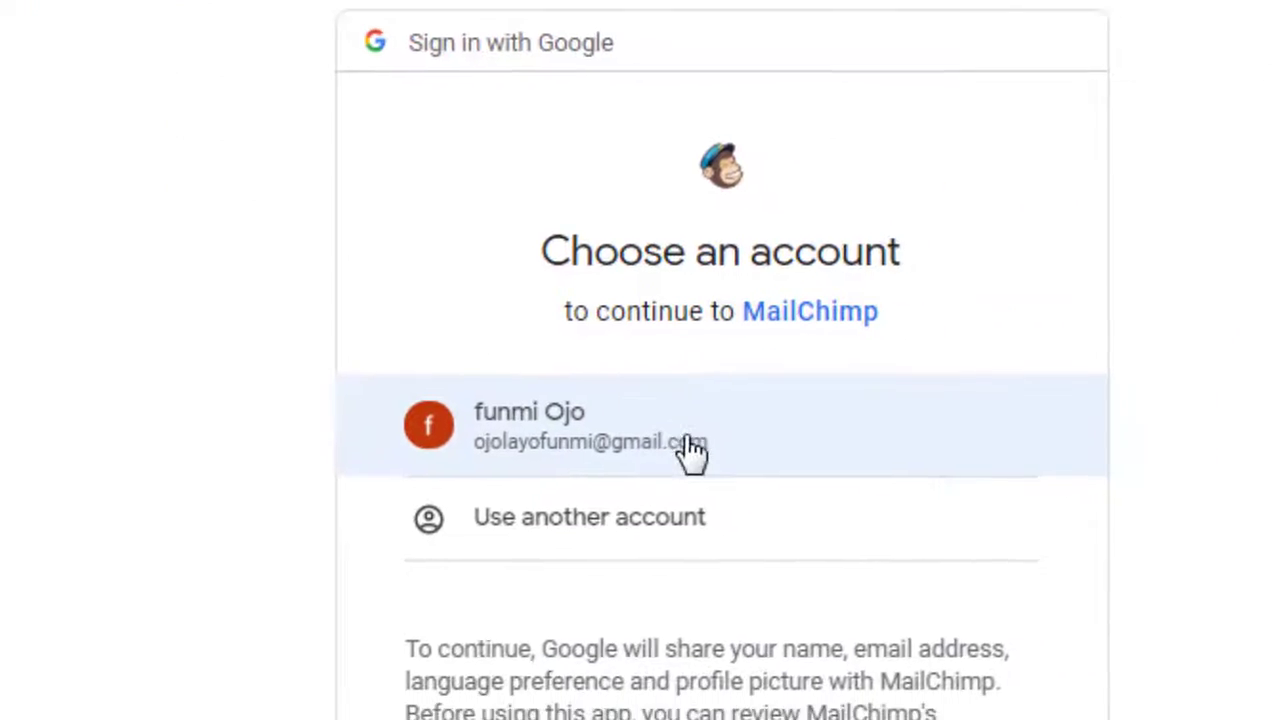
click(676, 385)
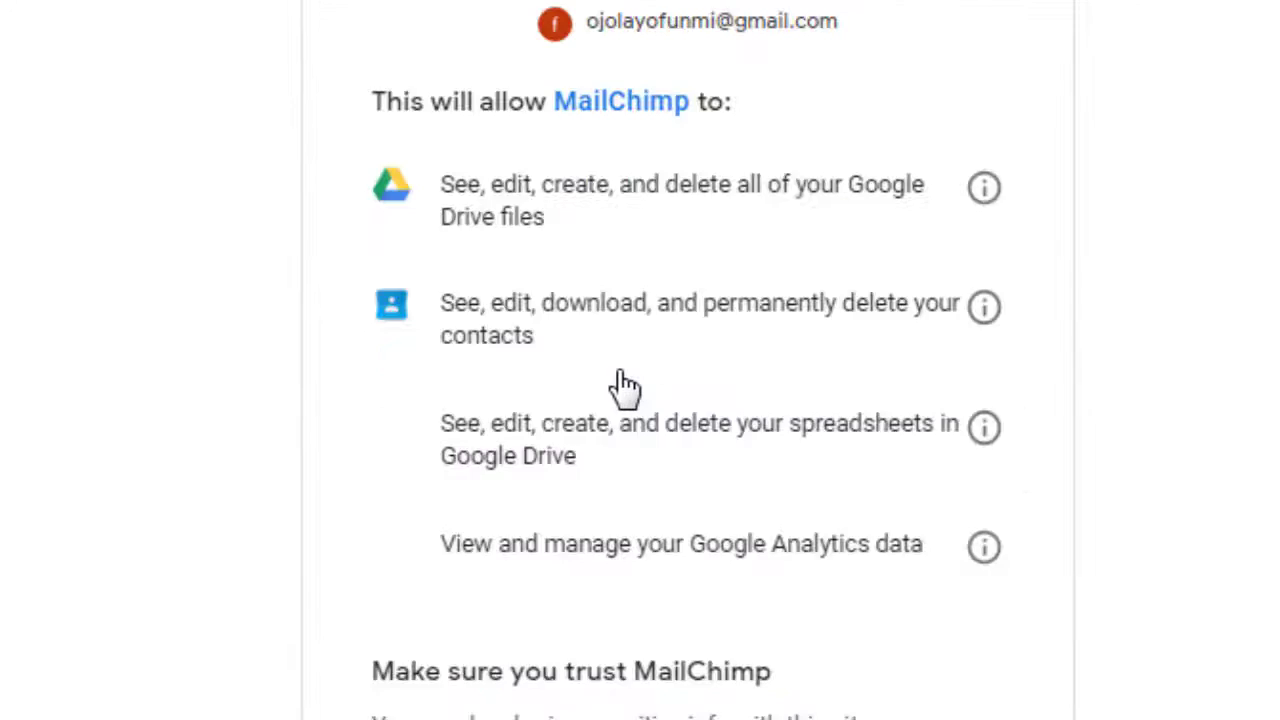
click(936, 630)
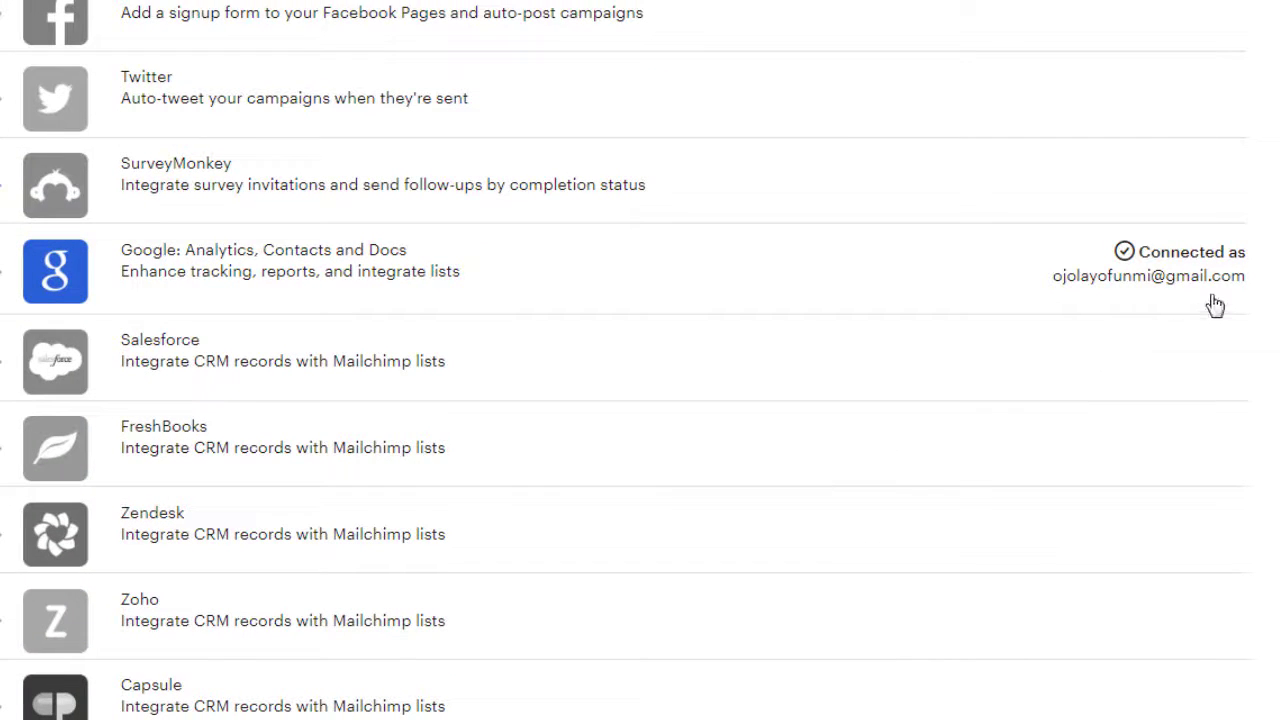
- Examine the connection details of the Google: Analytics, Contacts and Docs integration
click(8, 279)
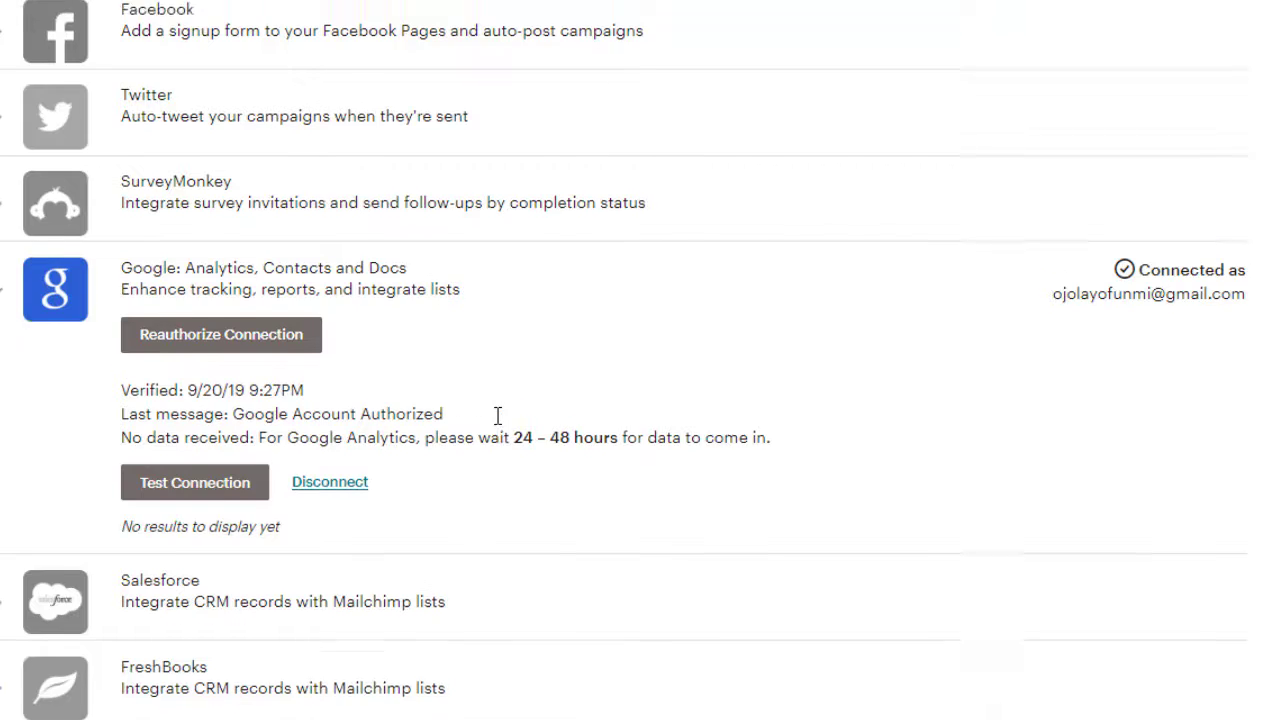
scroll(498, 415, up, 5)
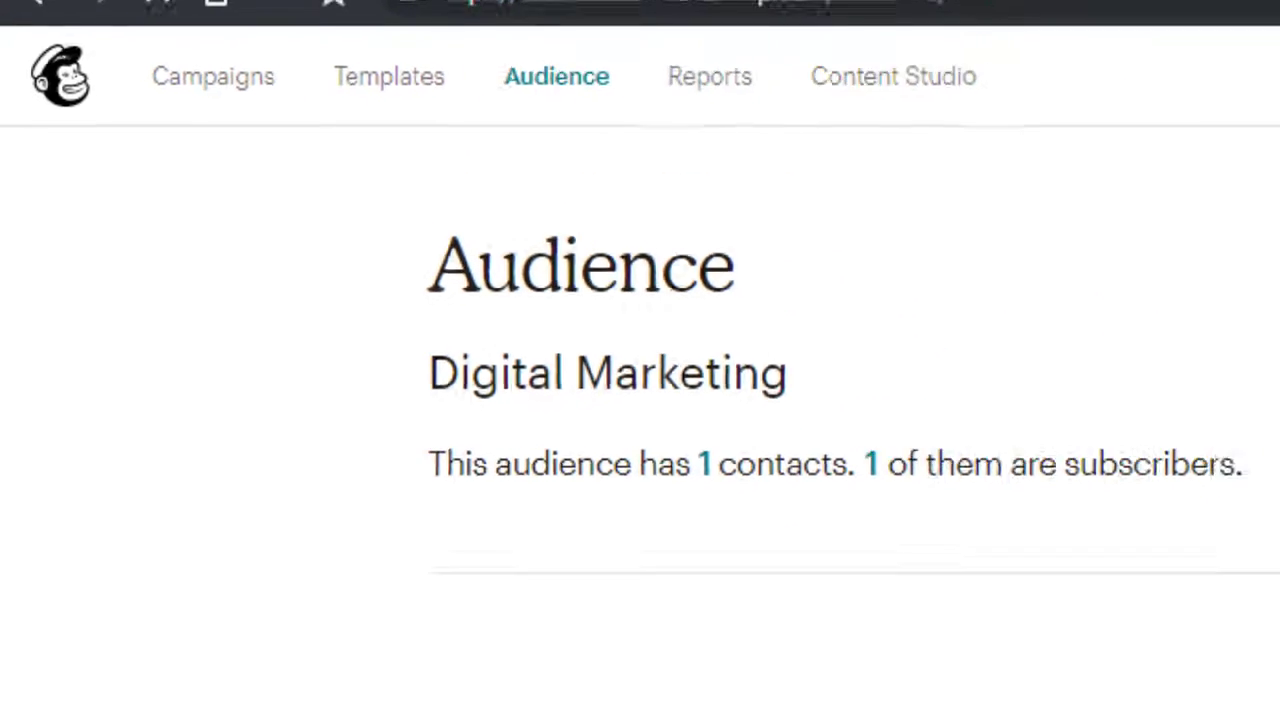
- Return to the audience and start importing its contacts from Google Contacts, continuing to the import setup
click(1057, 177)
click(815, 376)
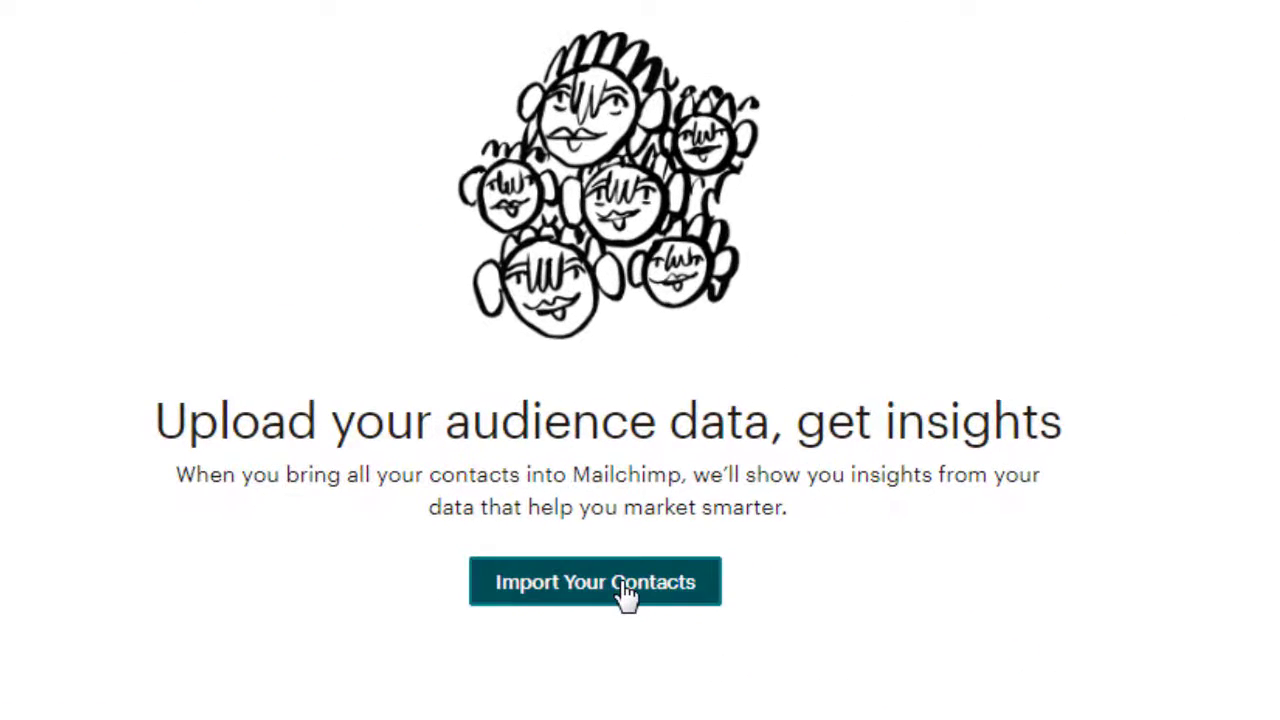
click(625, 593)
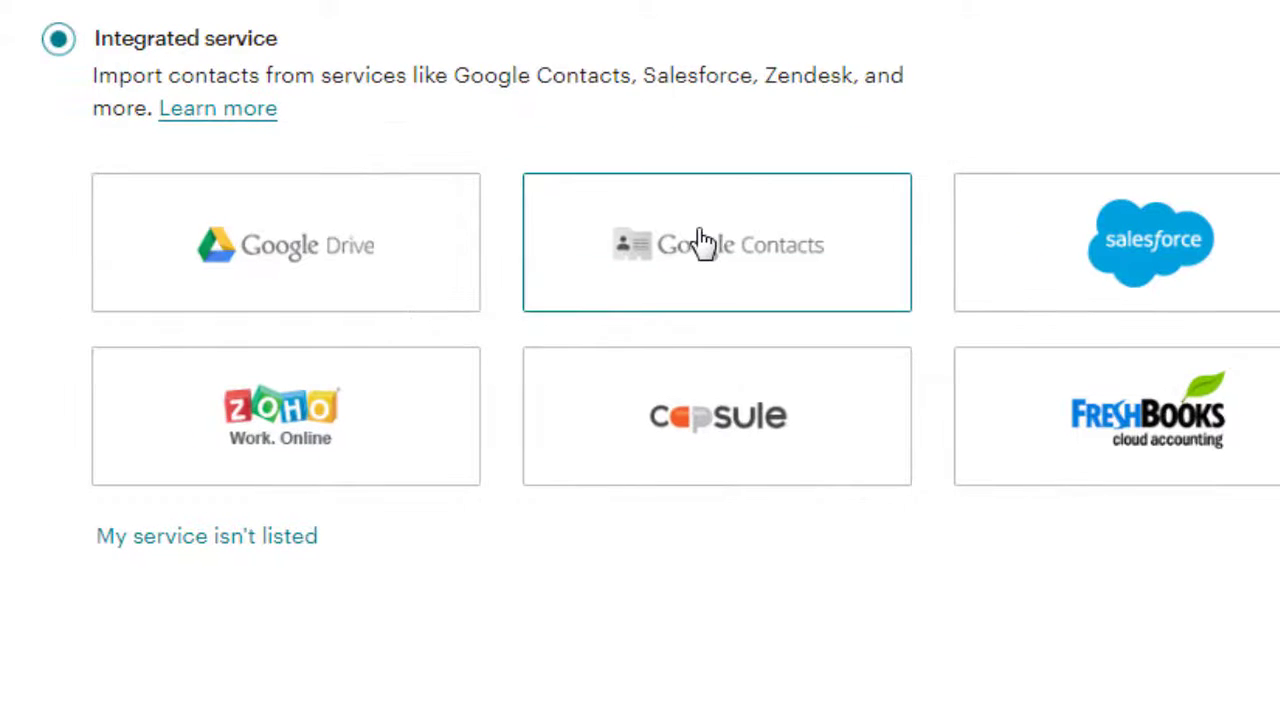
click(703, 242)
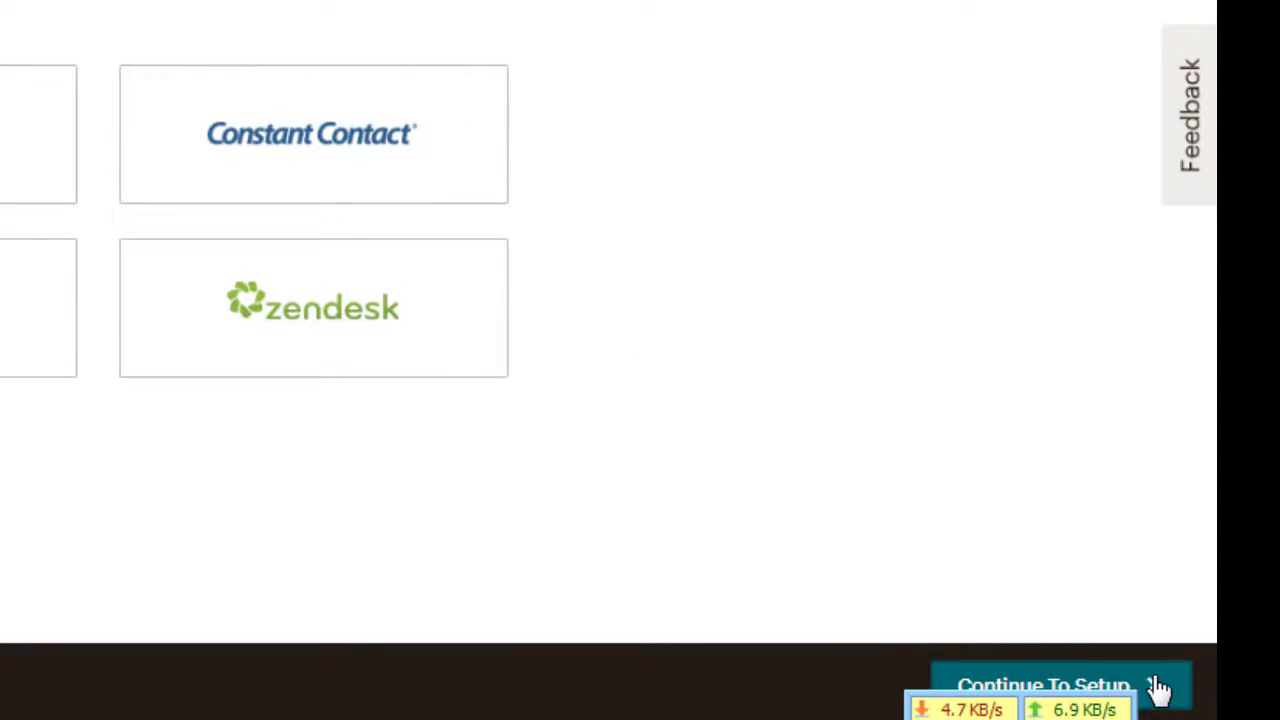
click(1158, 689)
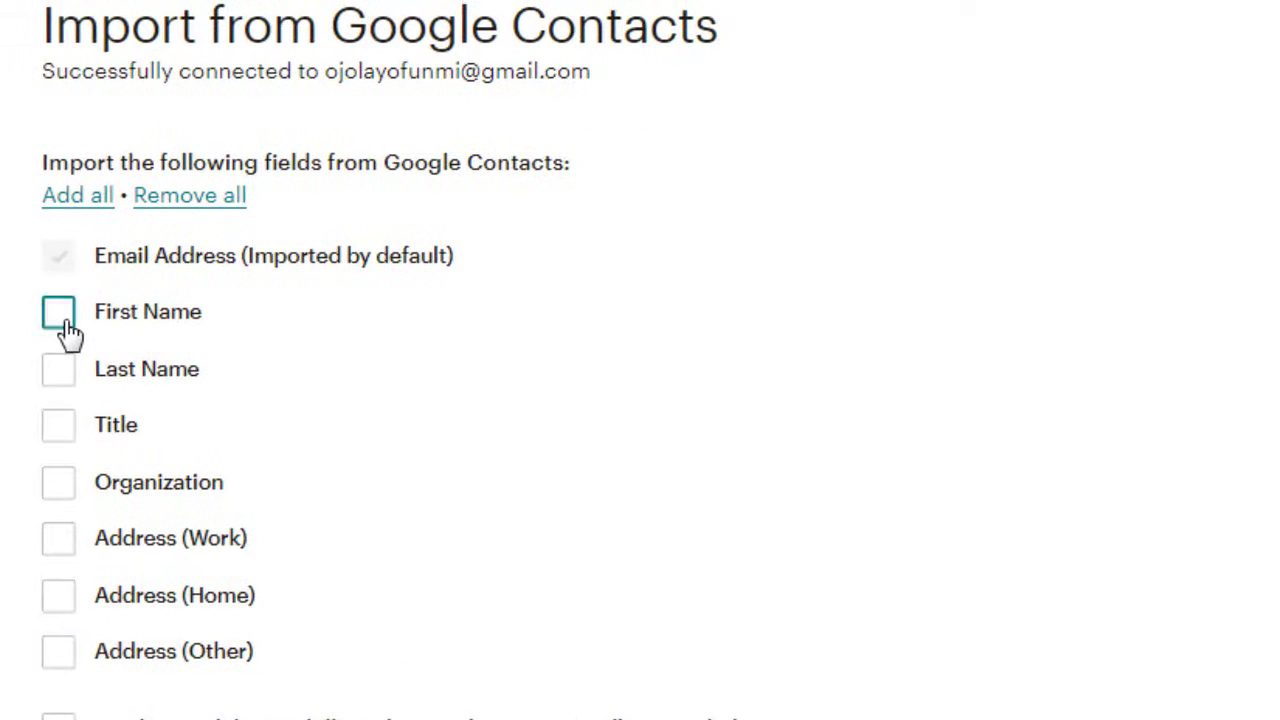
- Include the First Name and Last Name fields in the Google Contacts import and check the statement below the field list
click(64, 330)
click(62, 388)
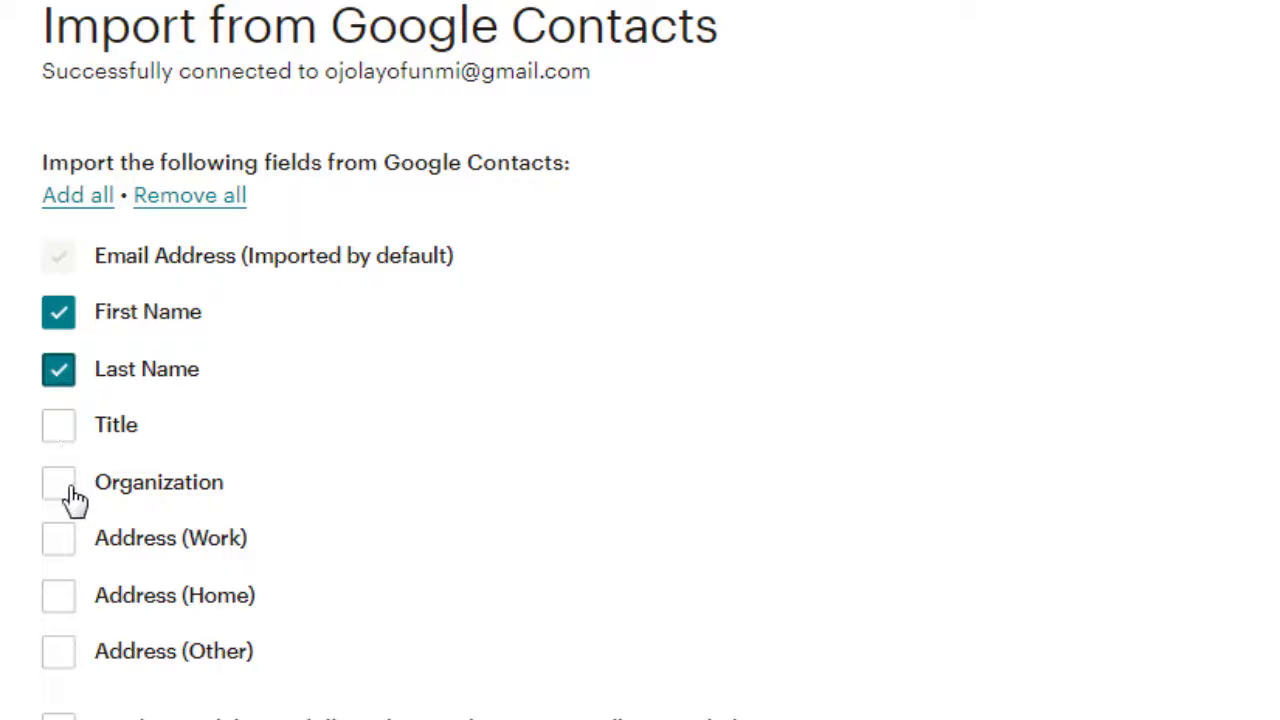
click(62, 716)
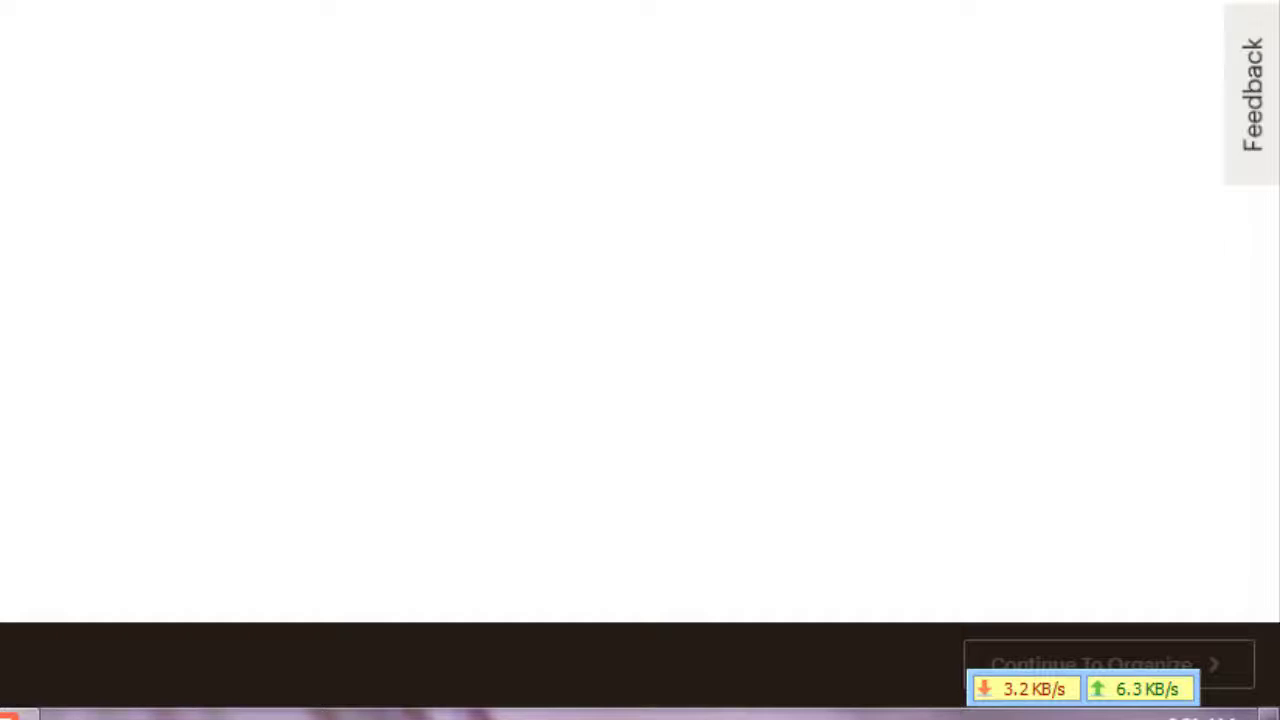
- Match the first imported column to the Email Address field and save the match
click(113, 244)
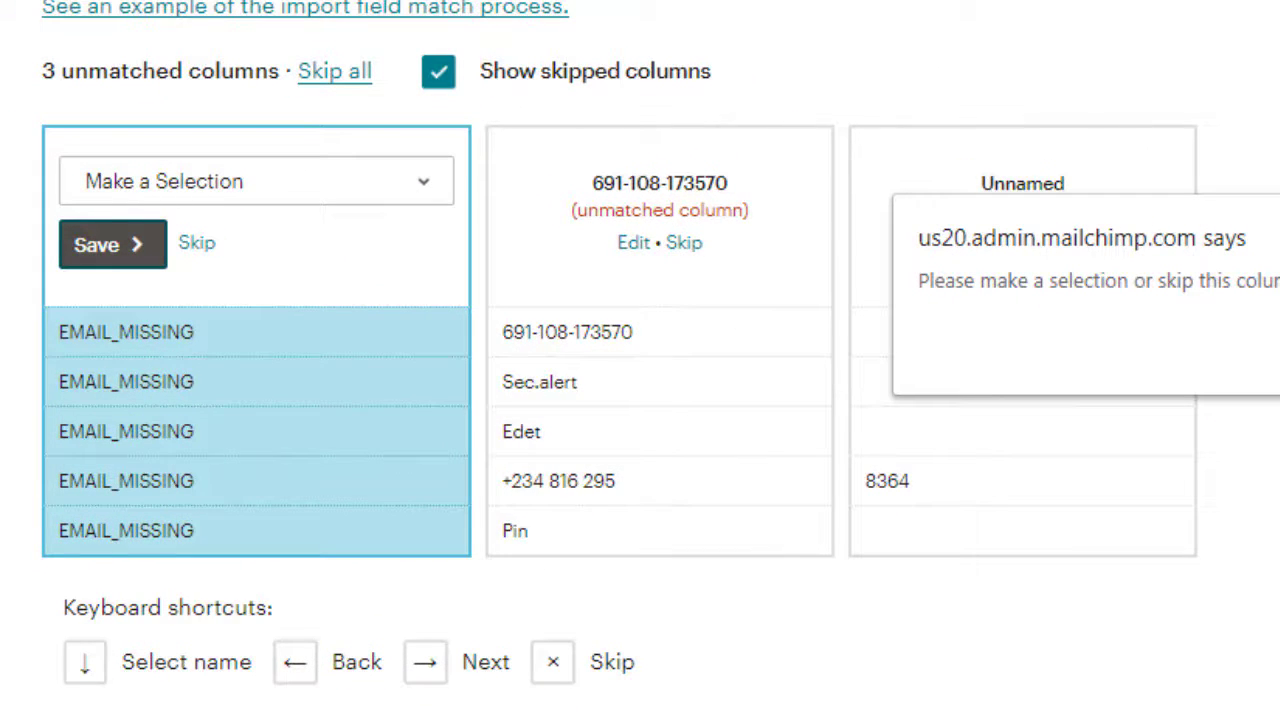
key(Return)
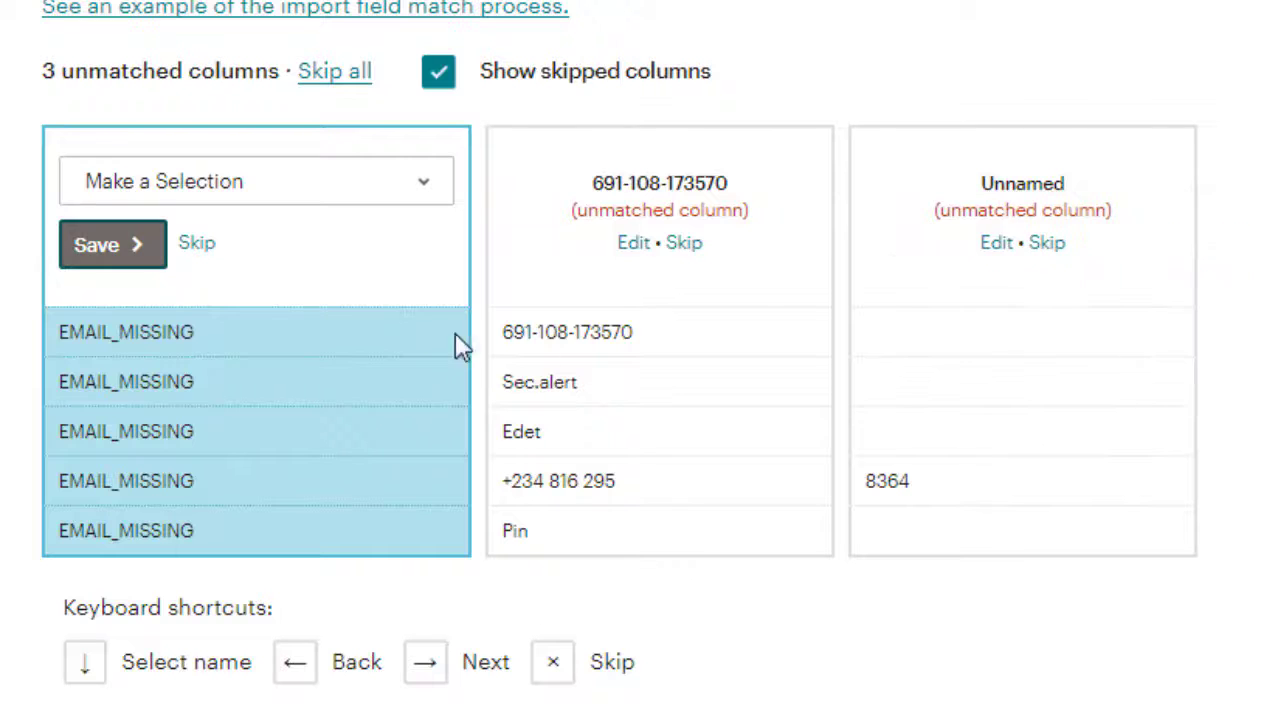
click(415, 184)
click(294, 250)
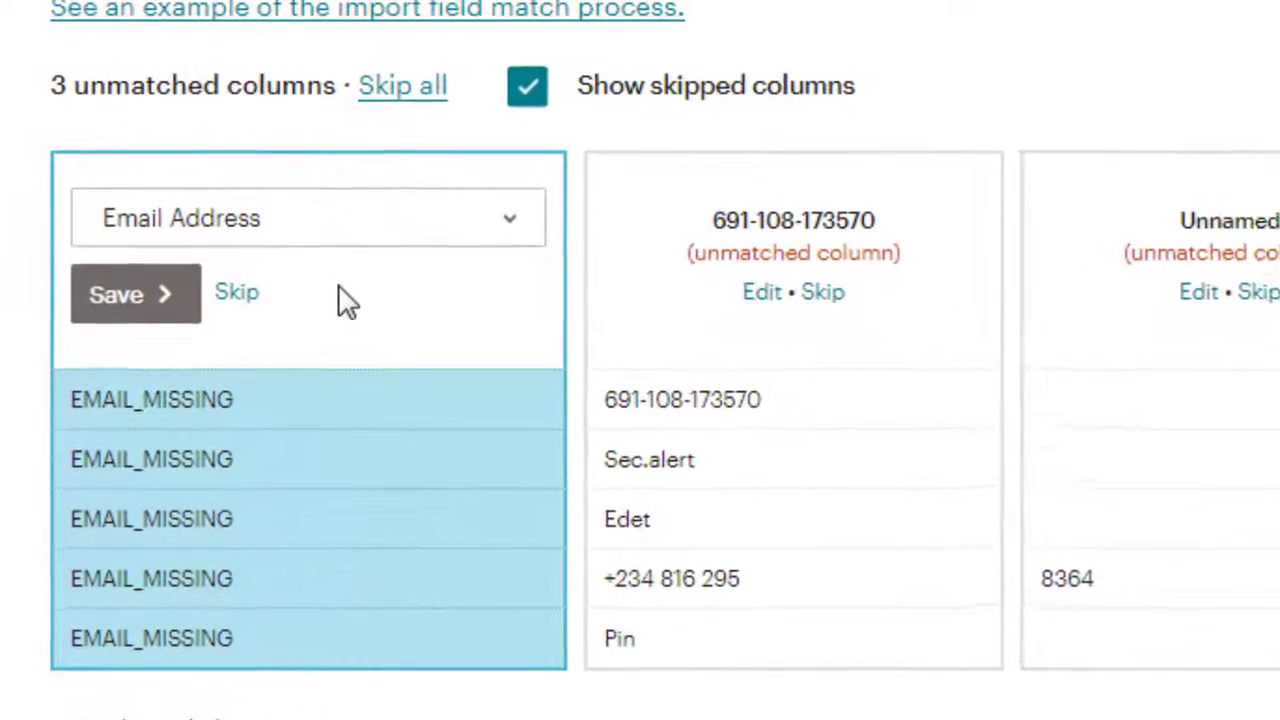
click(149, 318)
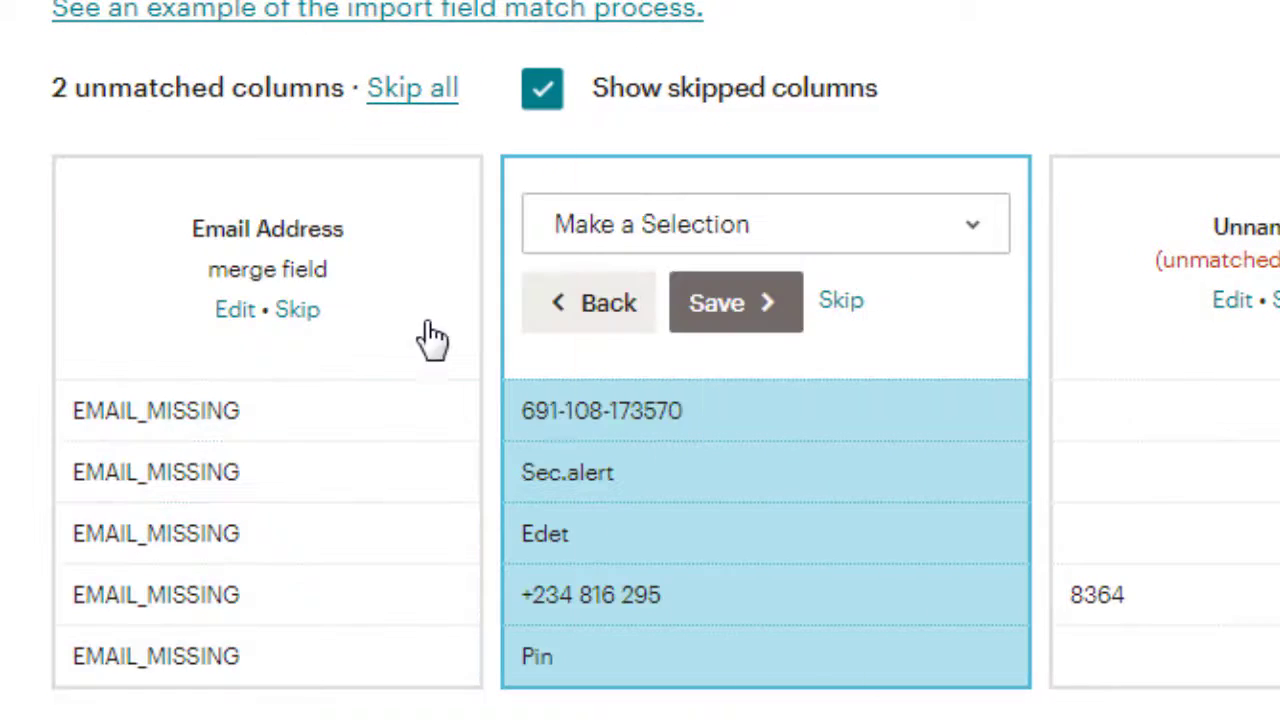
- Match the second imported column to the First Name field and save the match
click(958, 221)
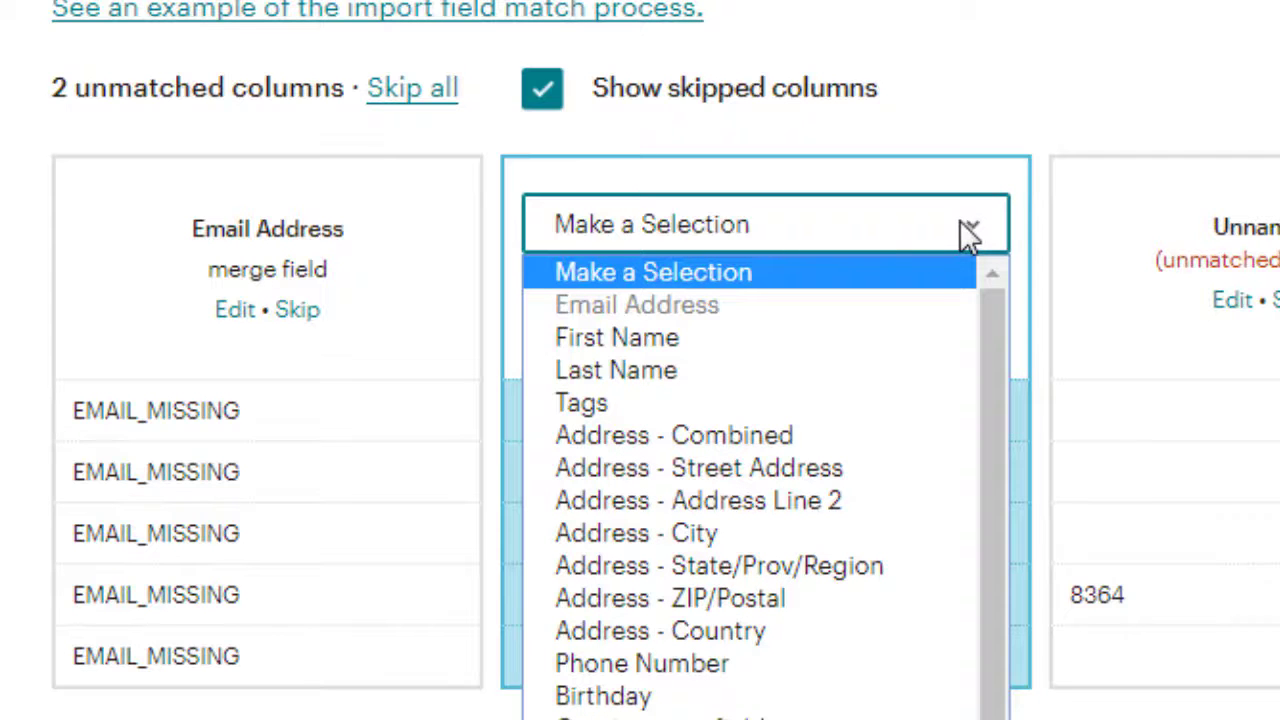
click(959, 224)
click(959, 224)
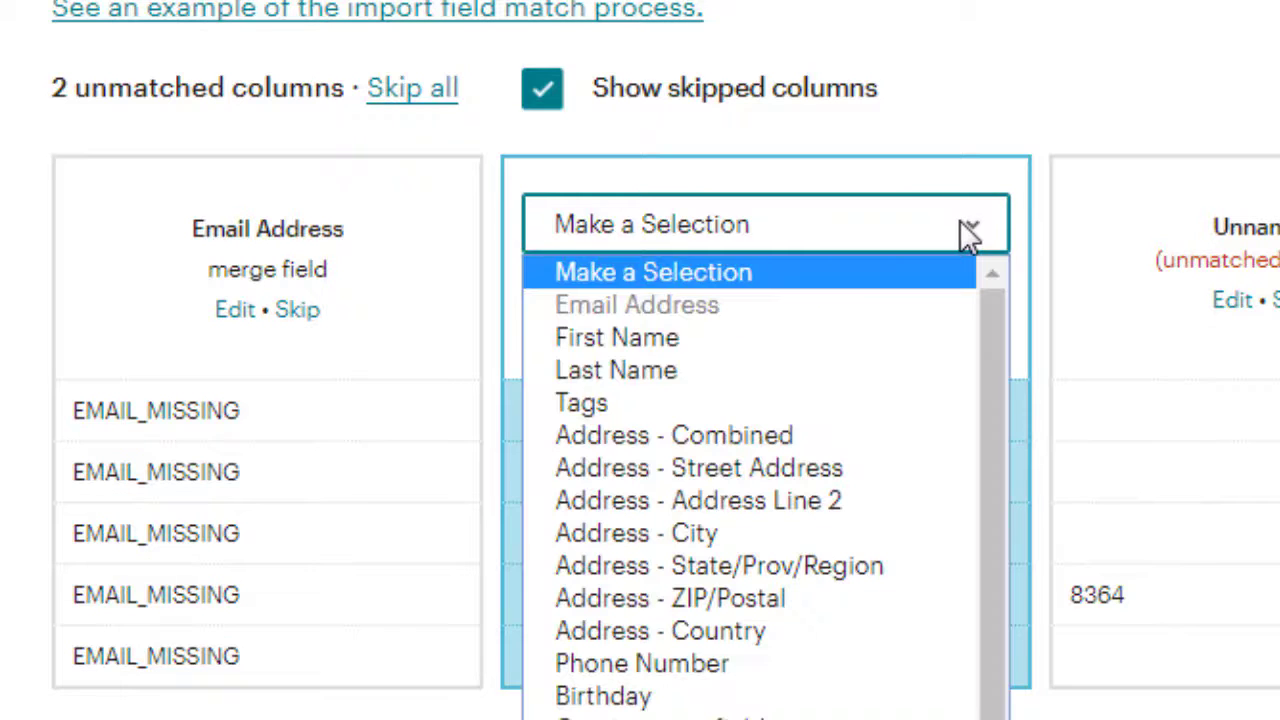
click(769, 335)
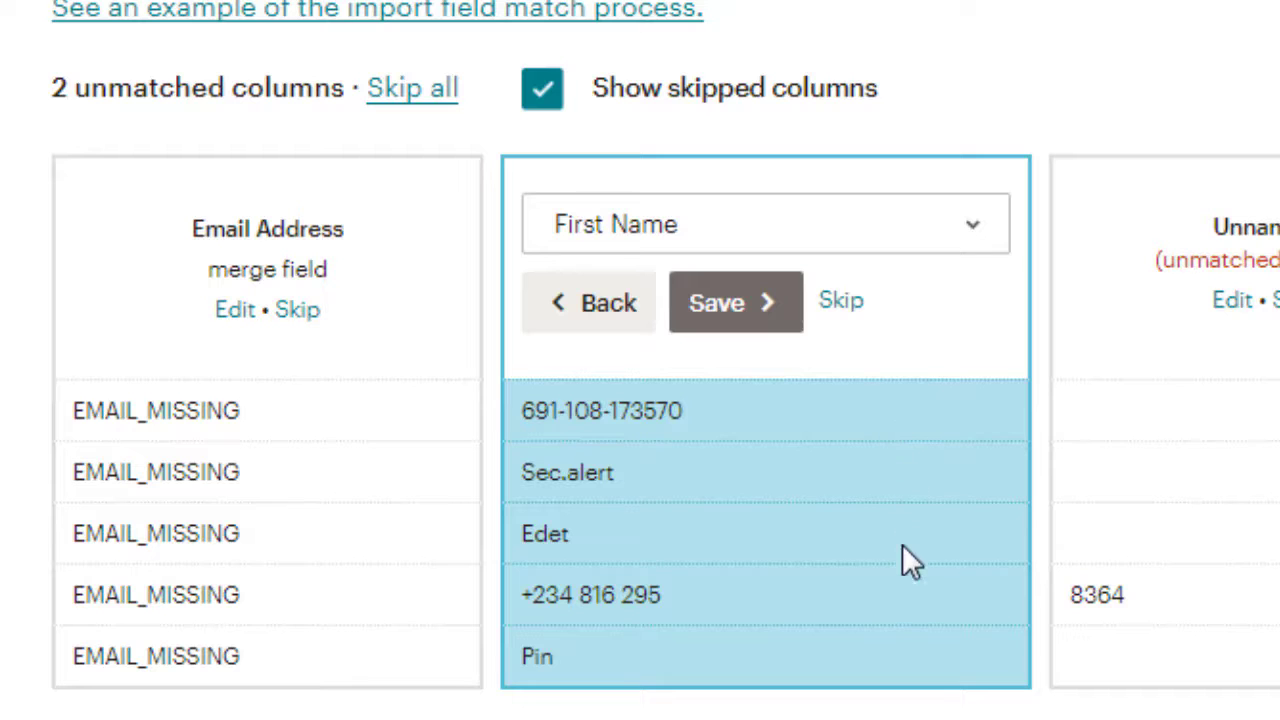
click(731, 312)
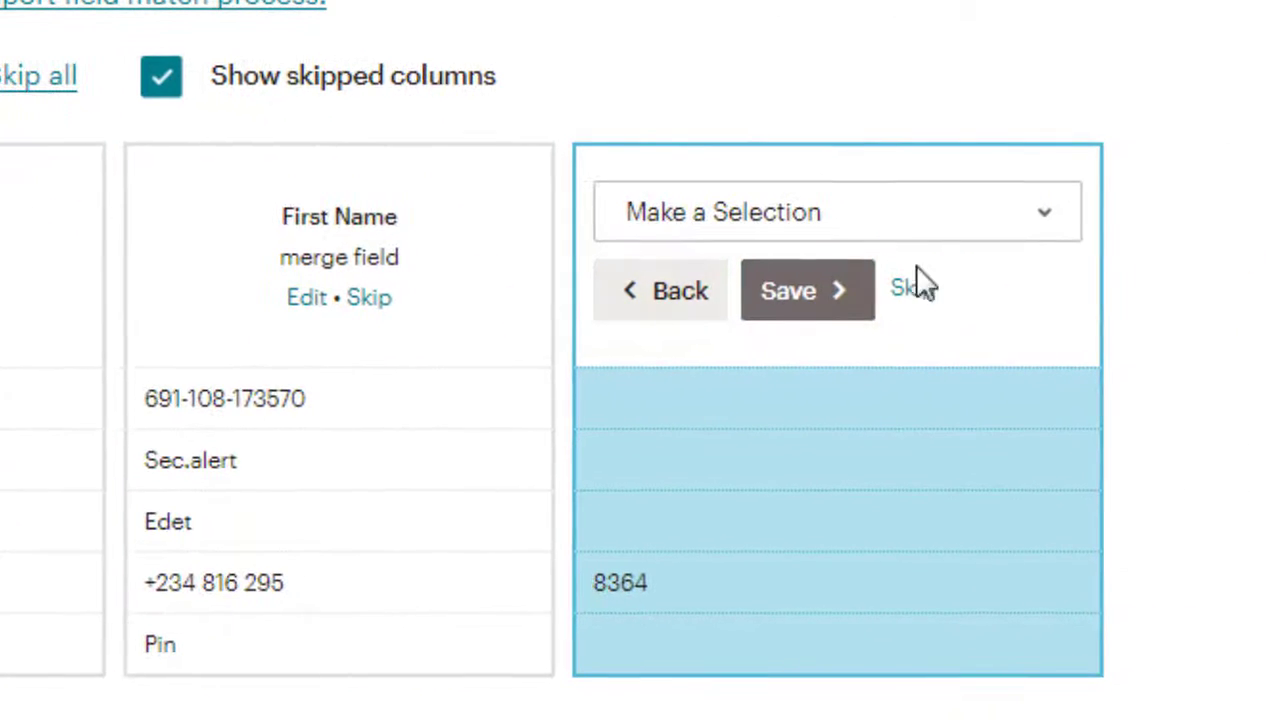
- Match the third imported column to the Last Name field and save the match
click(937, 212)
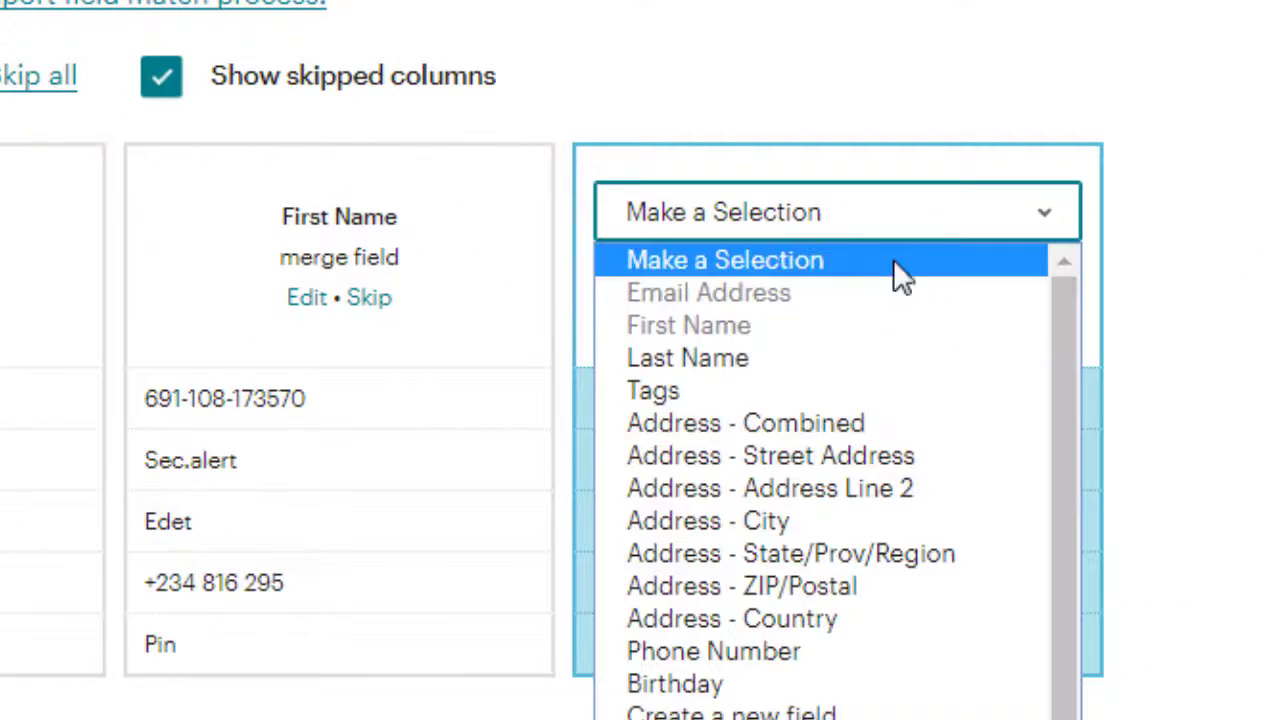
click(808, 358)
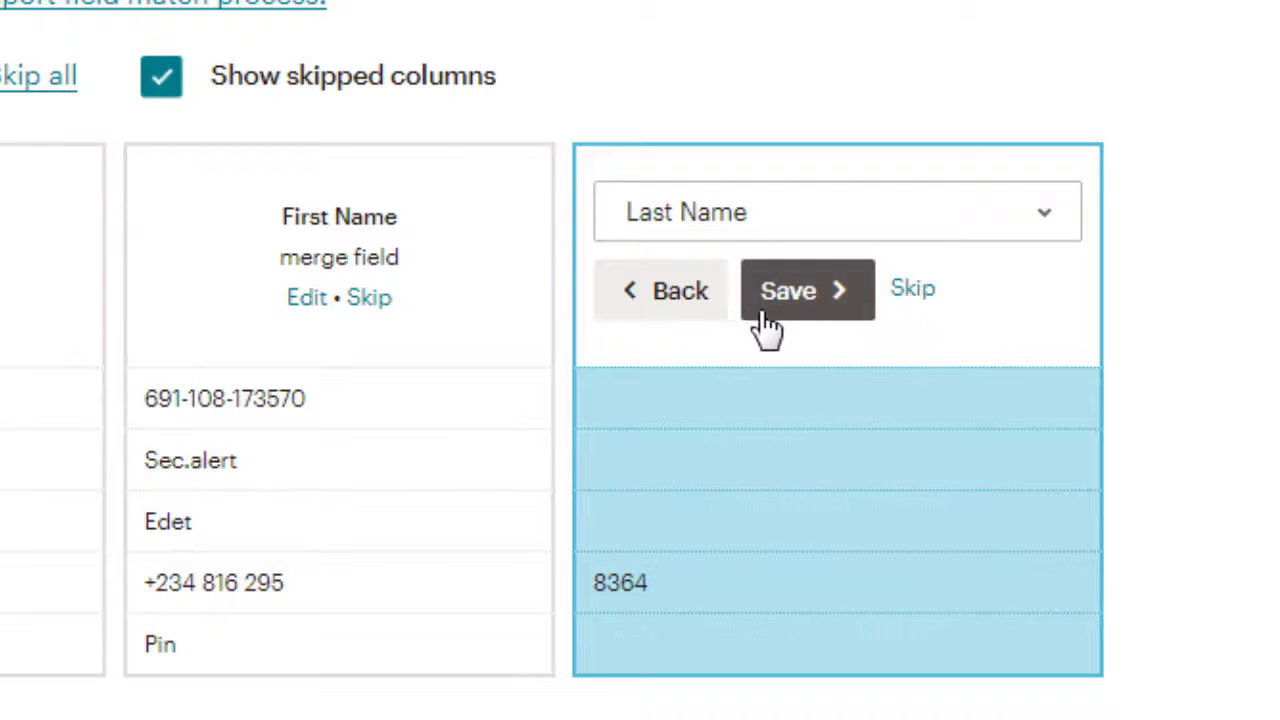
click(808, 312)
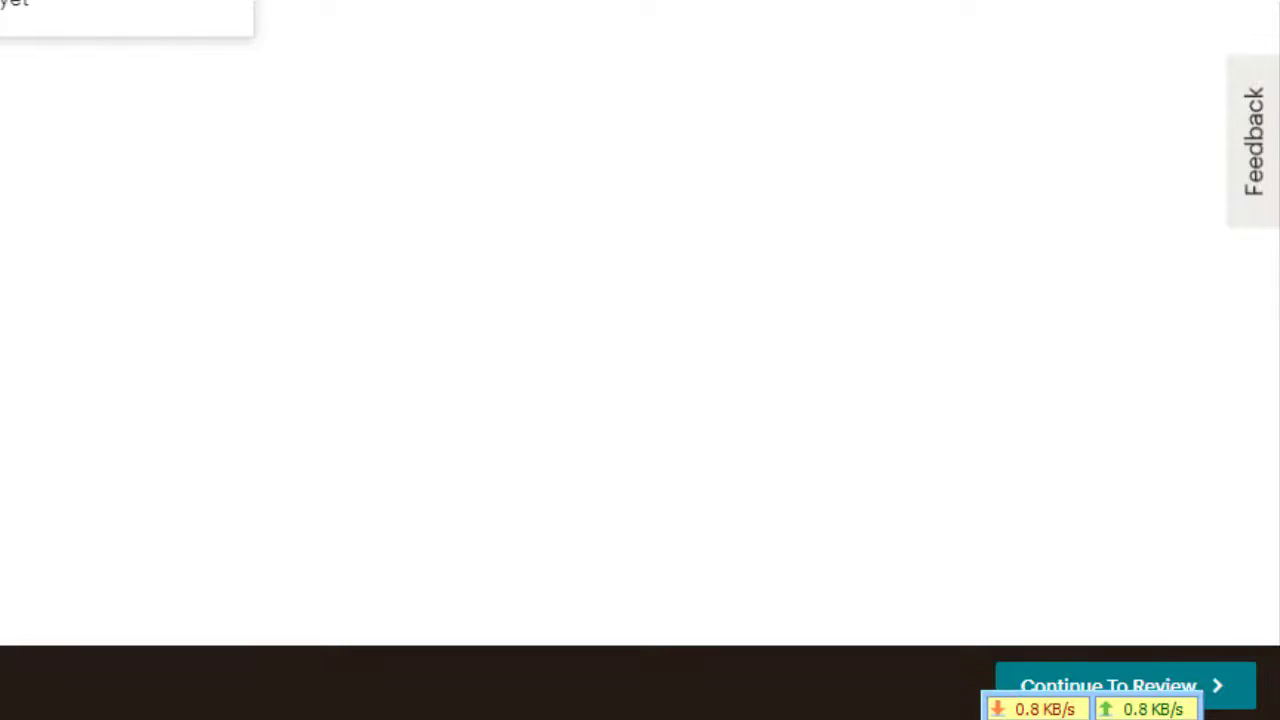
- Create the tag "My Google Contacts" and apply it to all contacts in the import
text(My )
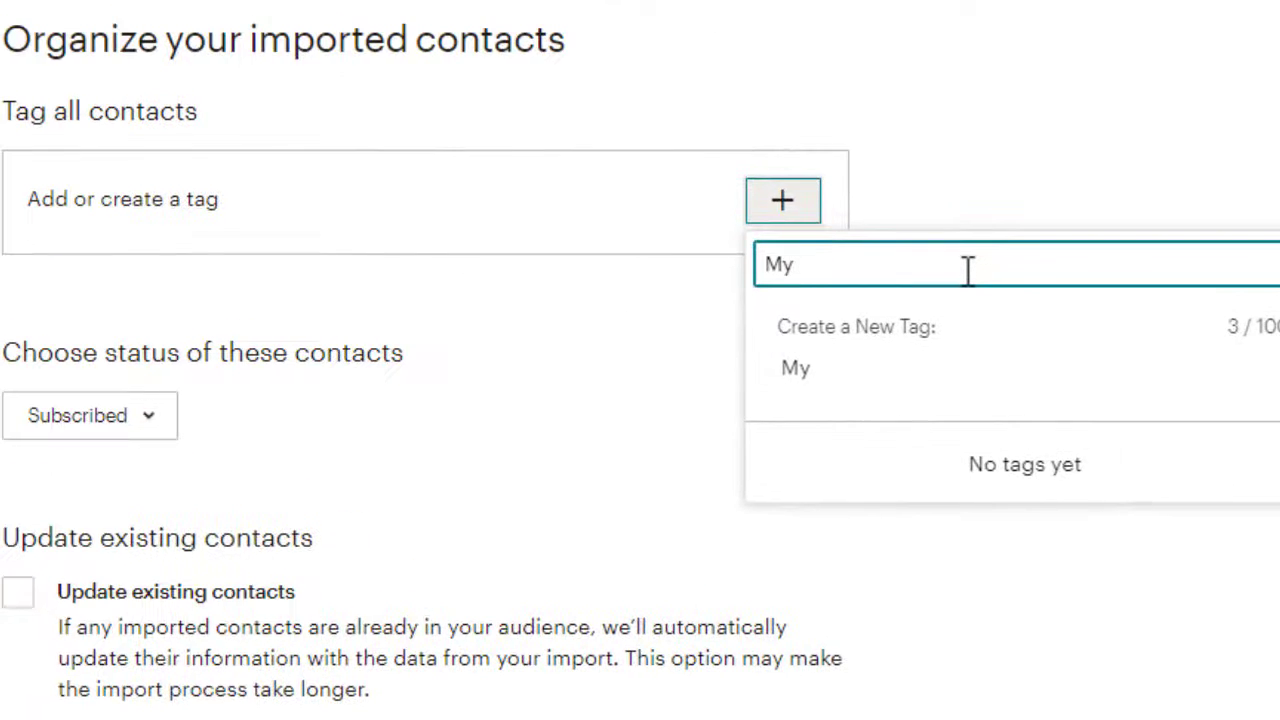
text(Google c)
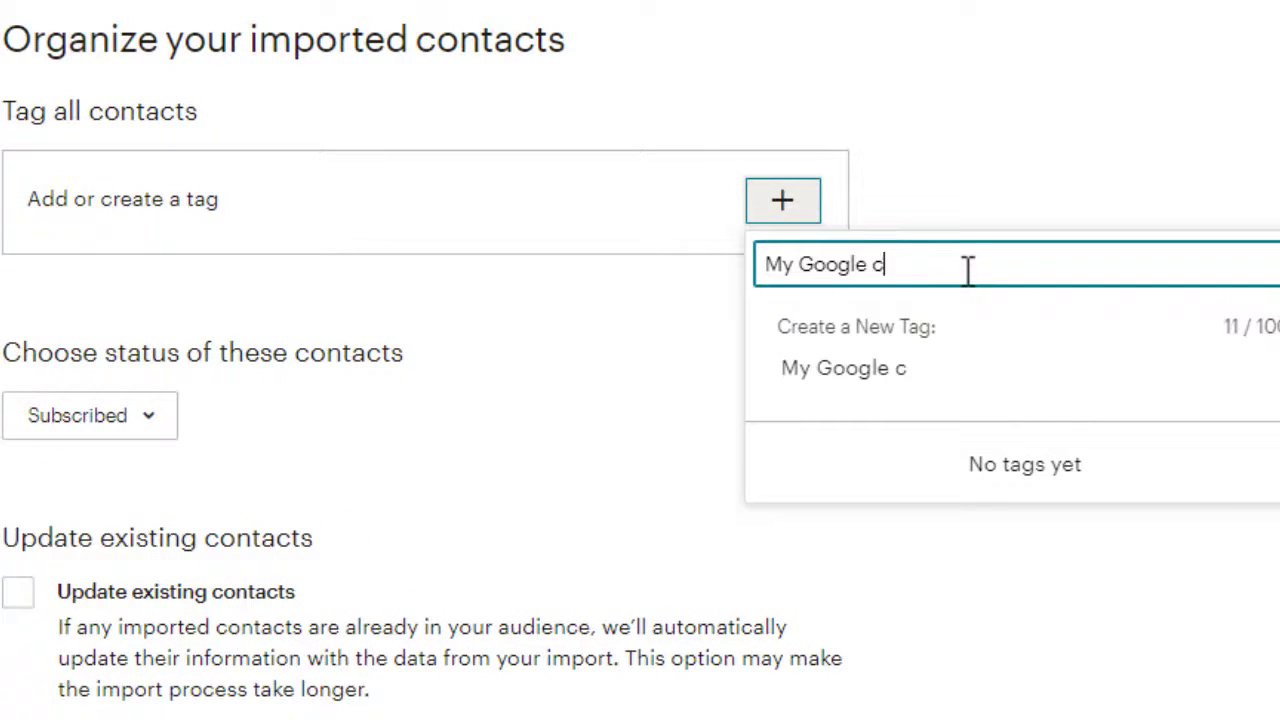
text(o)
key(BackSpace)
key(BackSpace)
text(contacts)
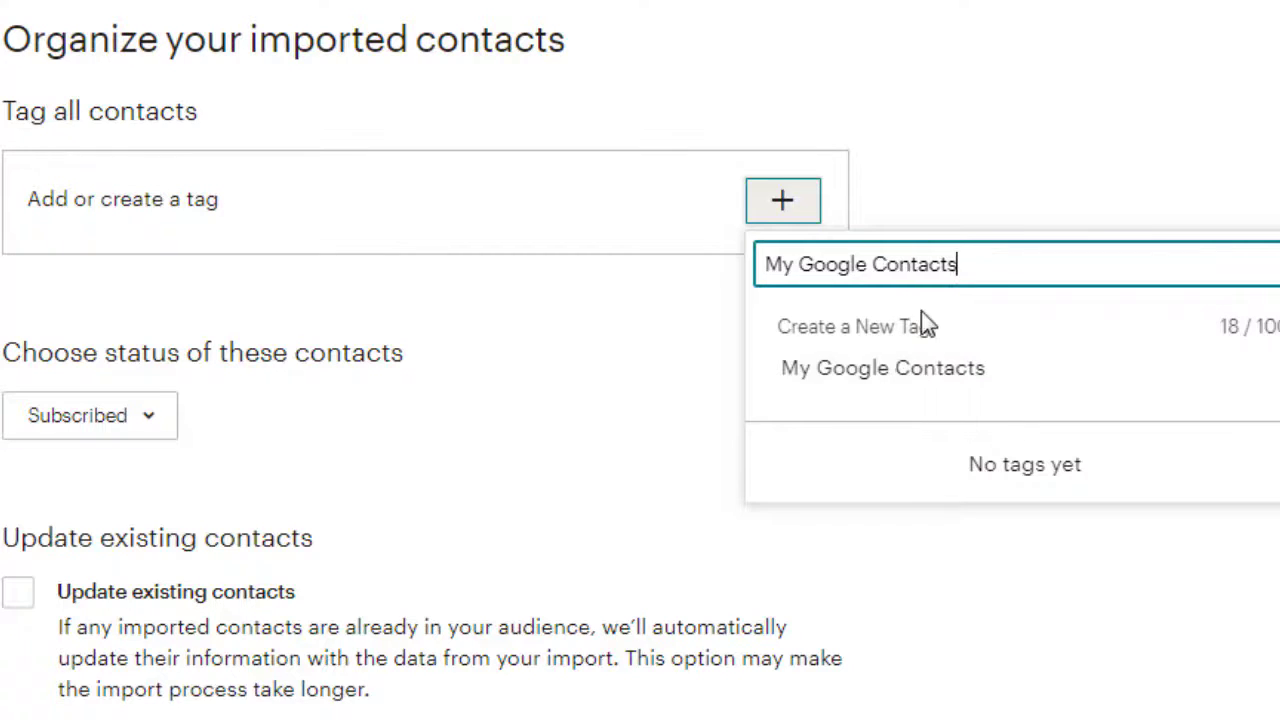
click(895, 378)
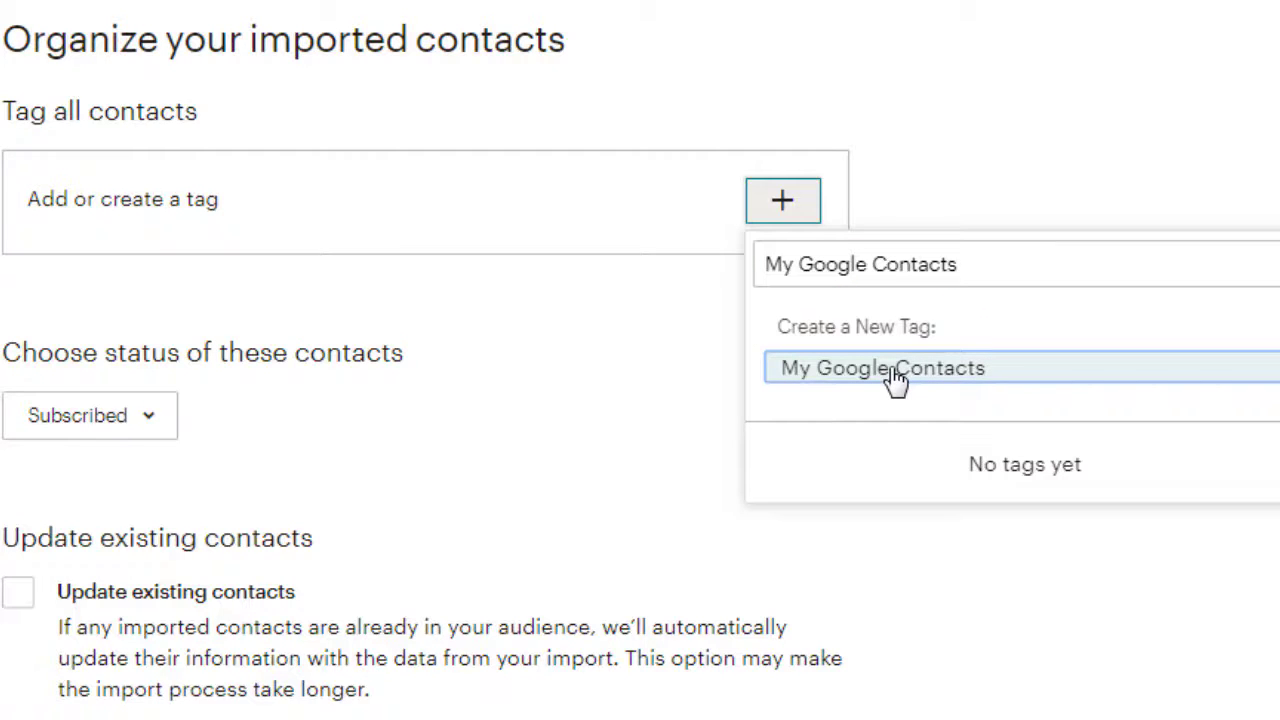
click(895, 378)
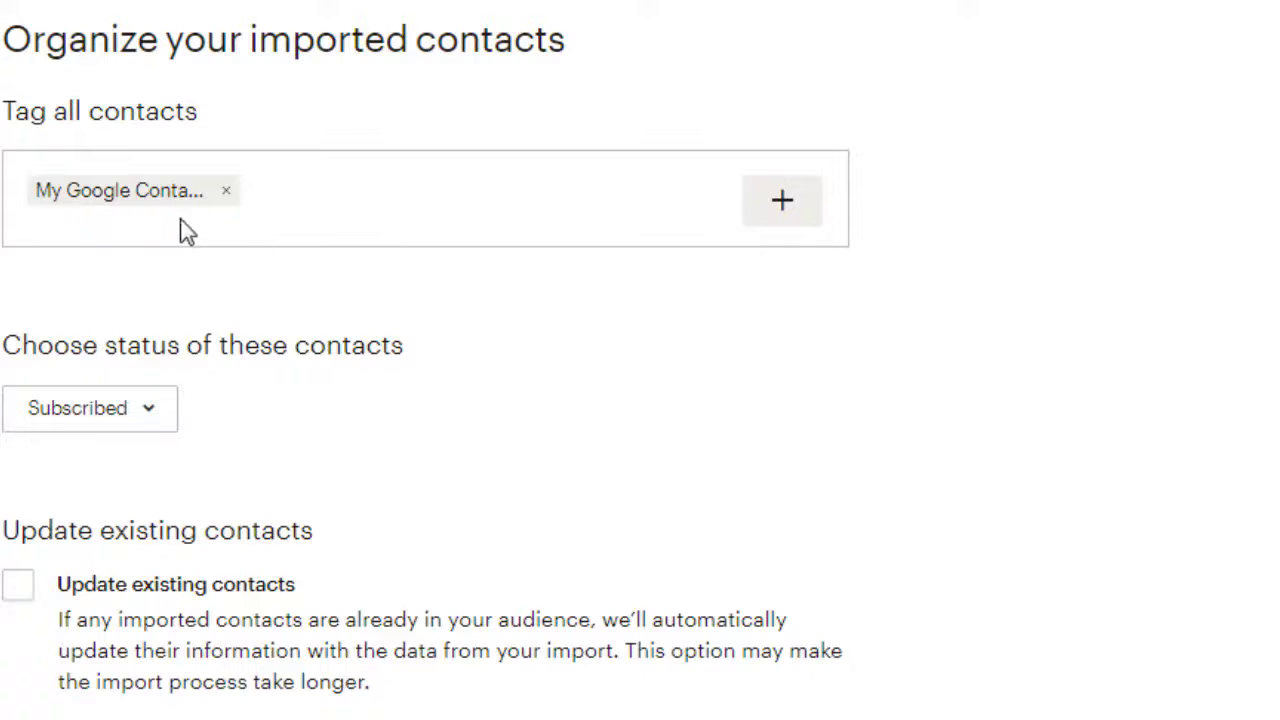
- Set the imported contacts' status to Subscribed, turn on updating of existing contacts, and continue to the import review
click(156, 411)
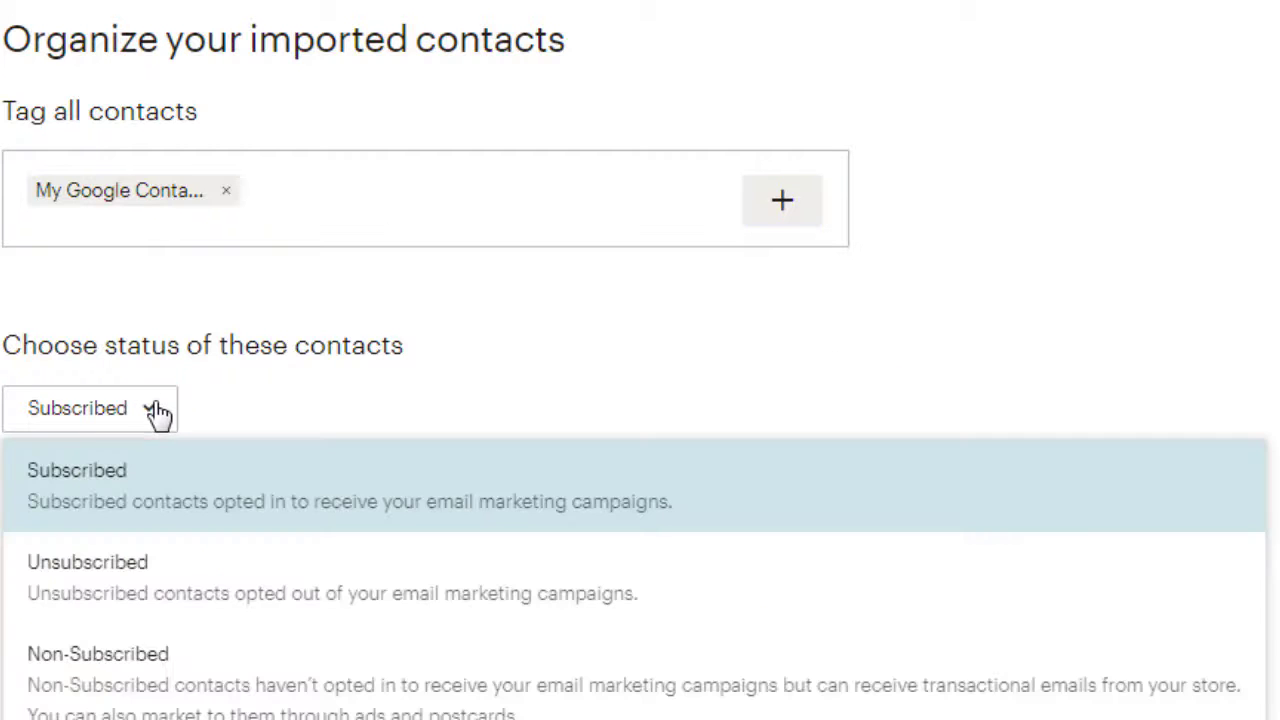
scroll(165, 480, down, 3)
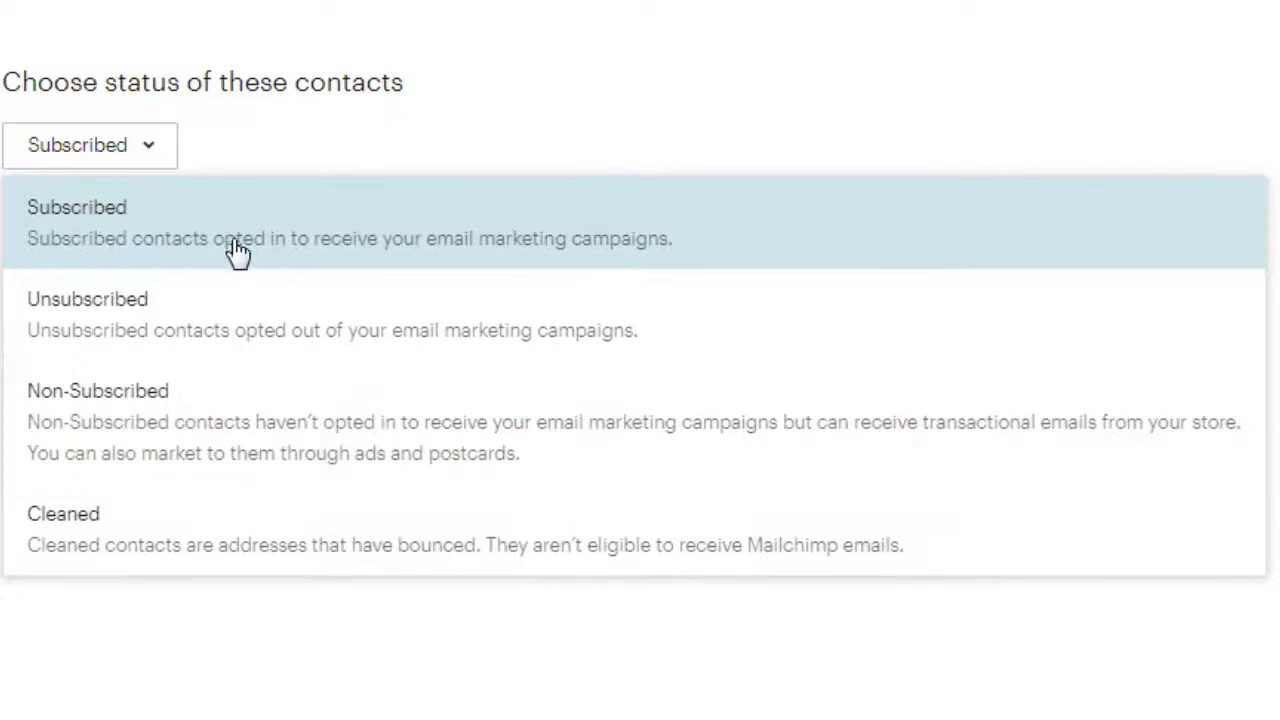
click(238, 242)
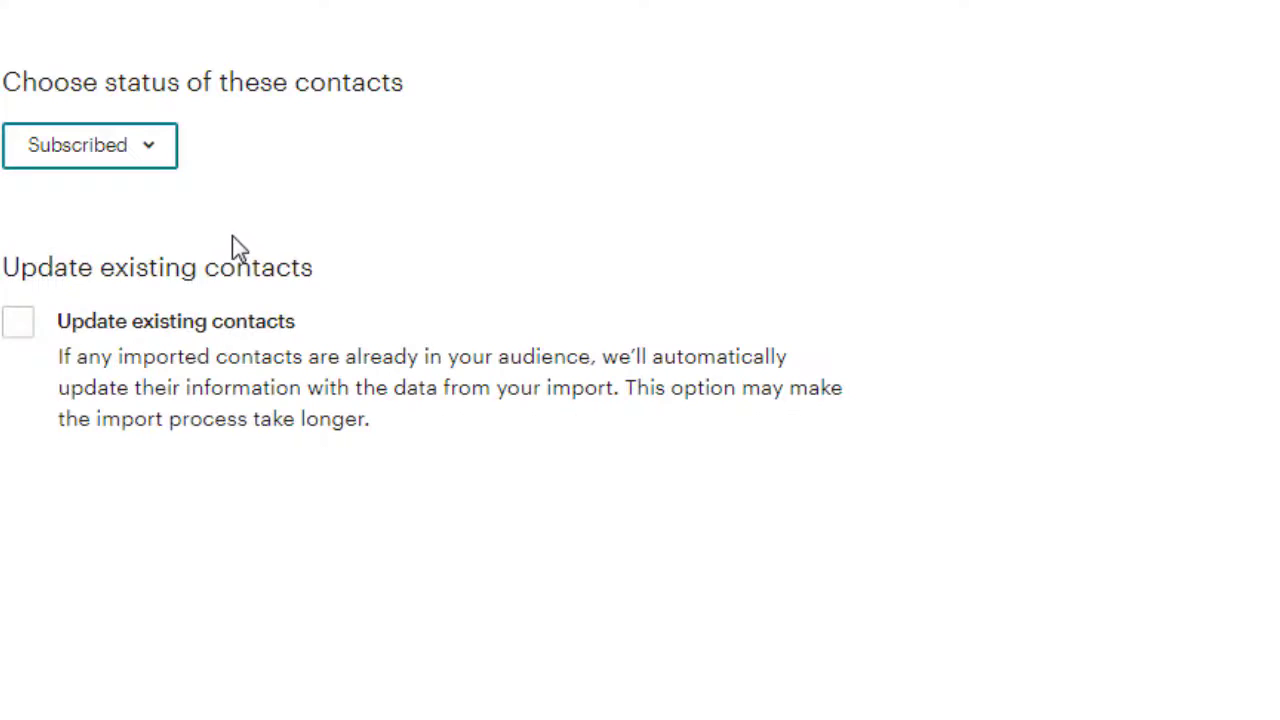
click(16, 325)
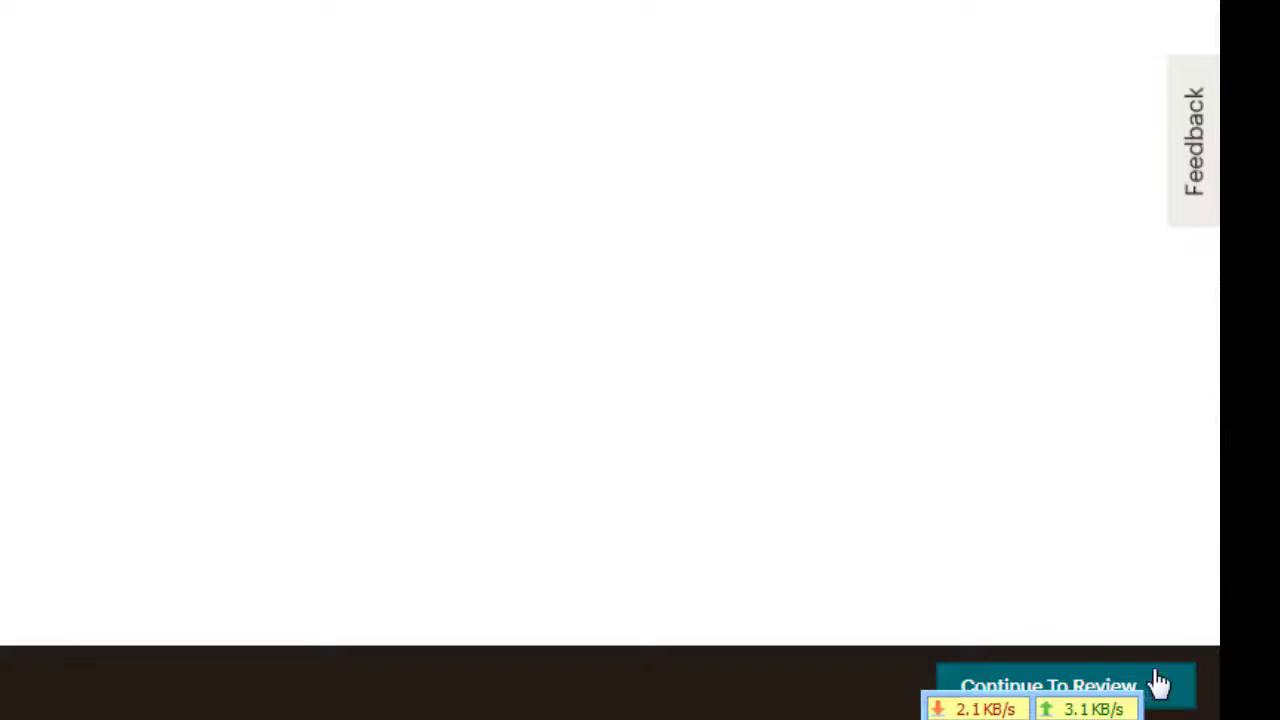
click(1158, 685)
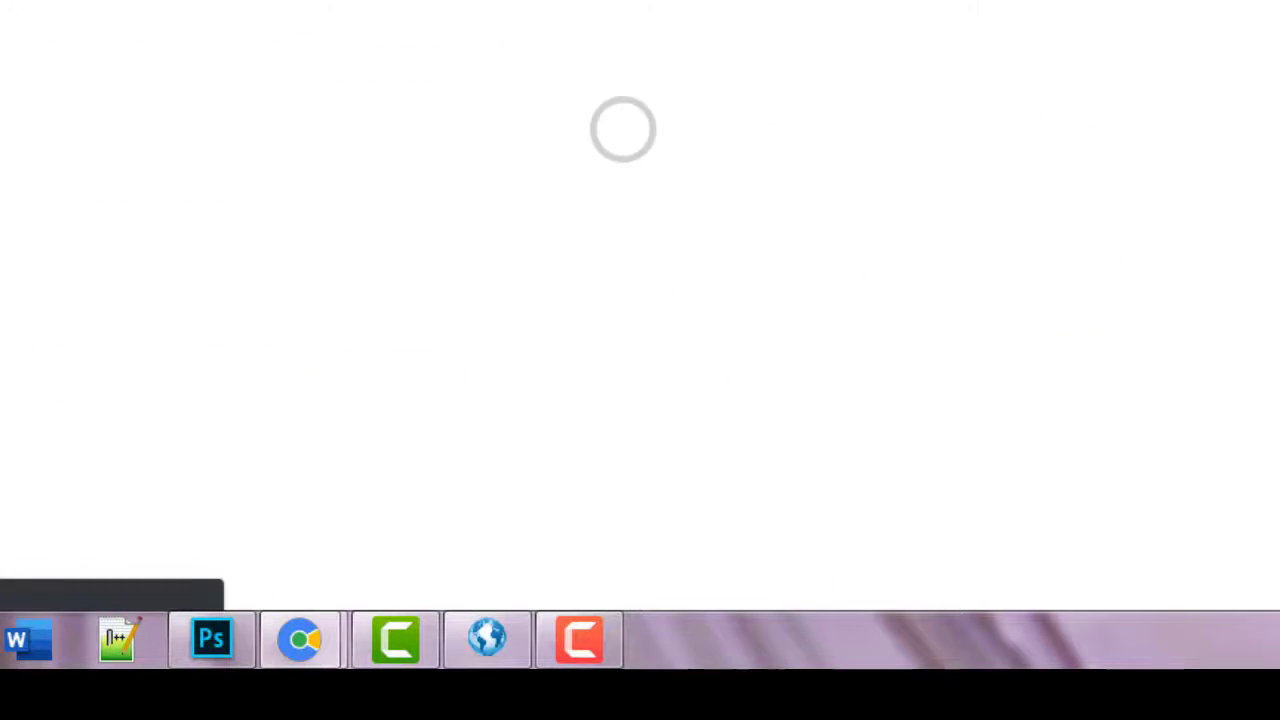
- Look through the imported contacts in the Digital Marketing audience, including the full address of the first contact
scroll(549, 403, down, 5)
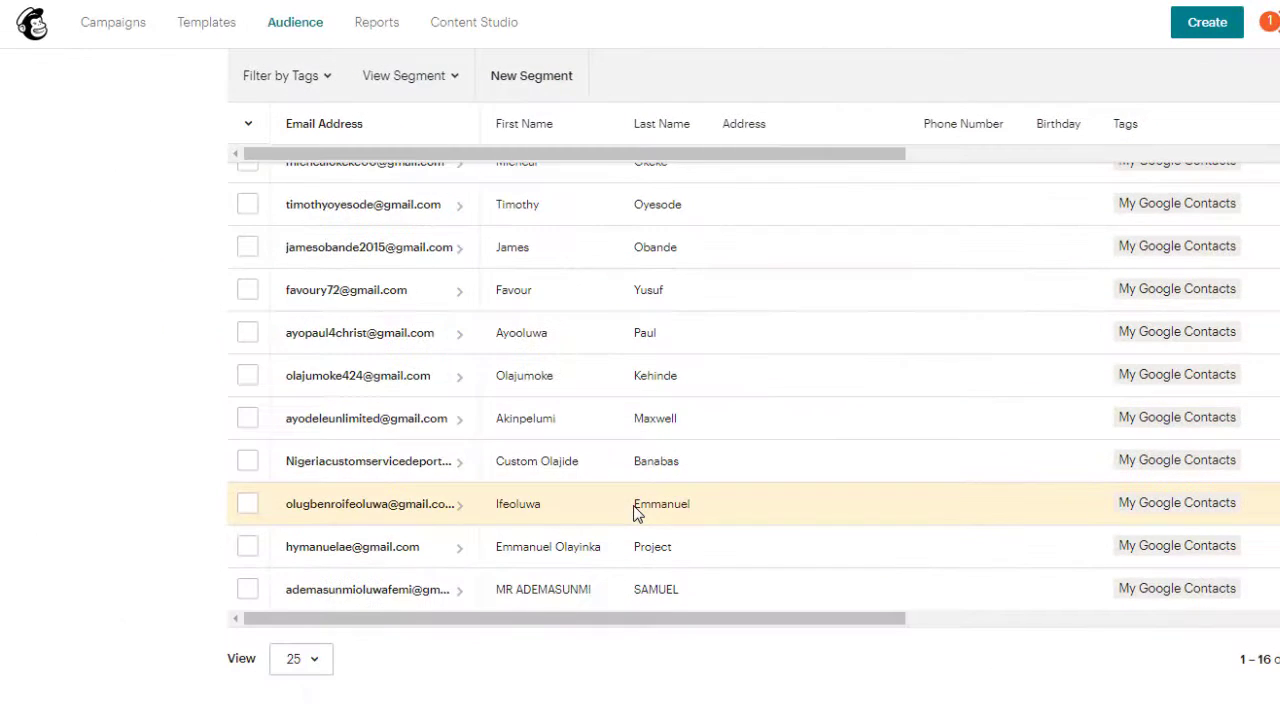
scroll(636, 513, up, 10)
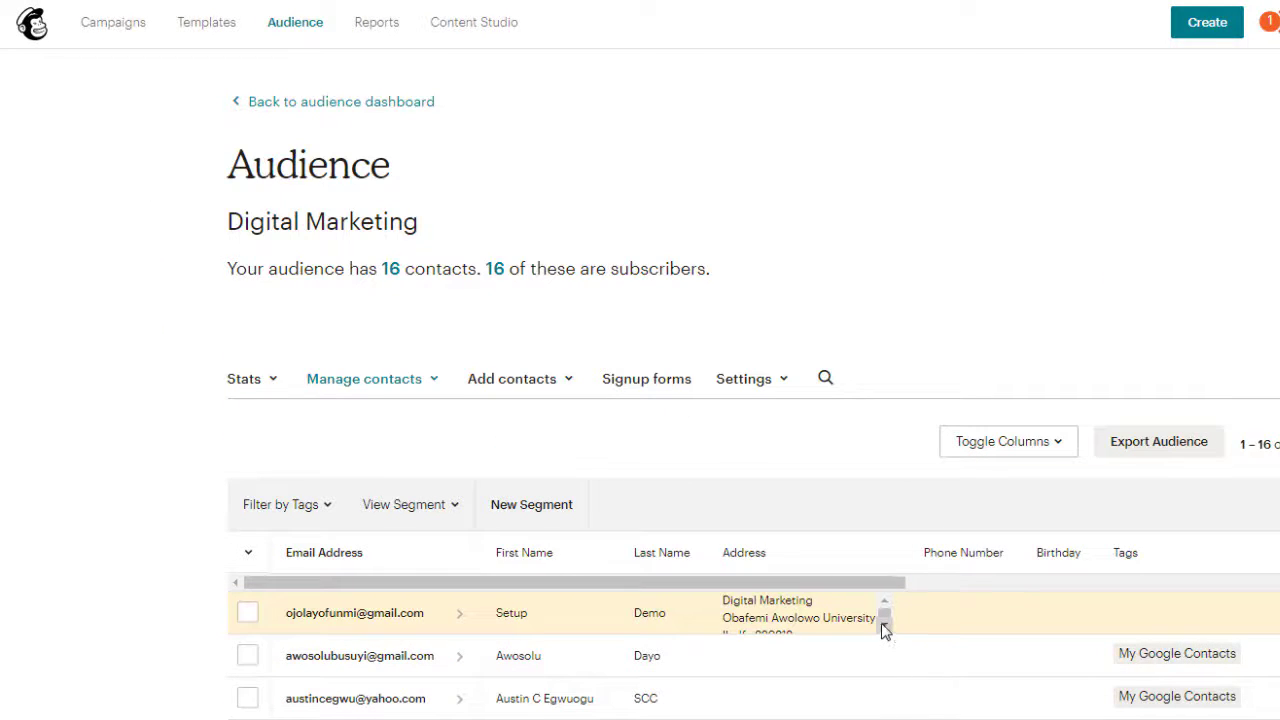
click(883, 626)
click(884, 626)
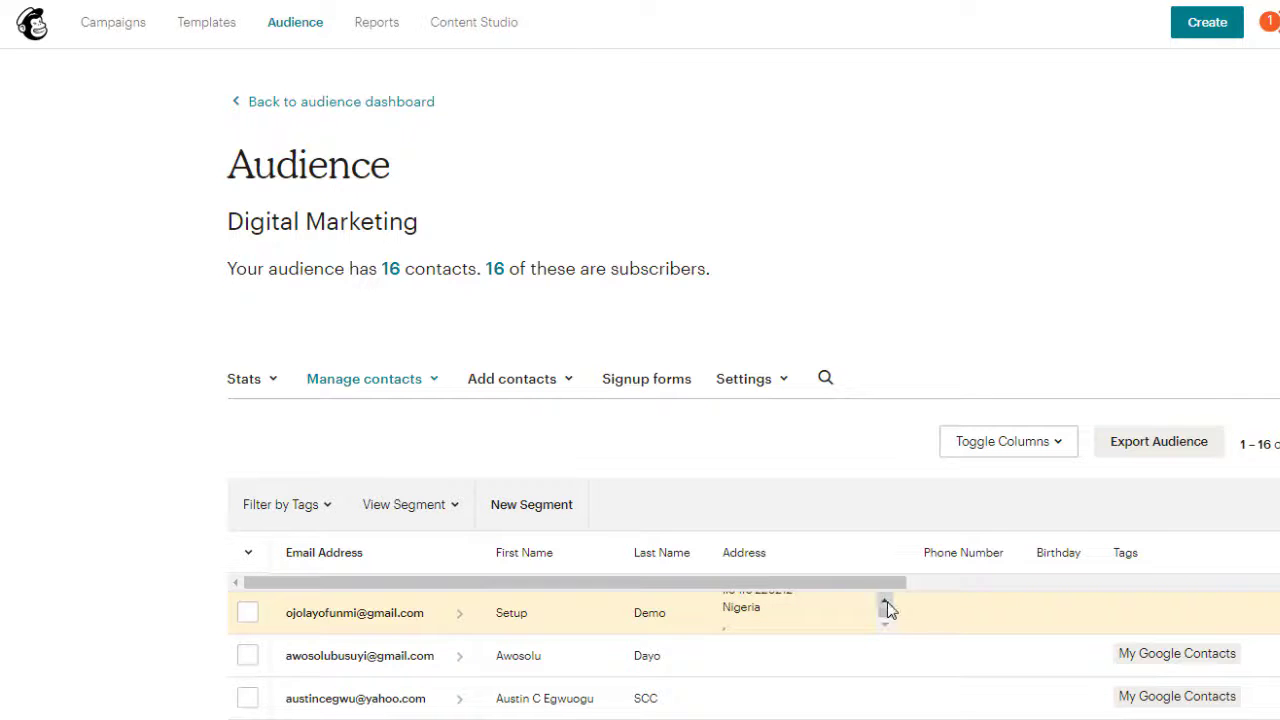
click(887, 603)
scroll(780, 660, down, 1)
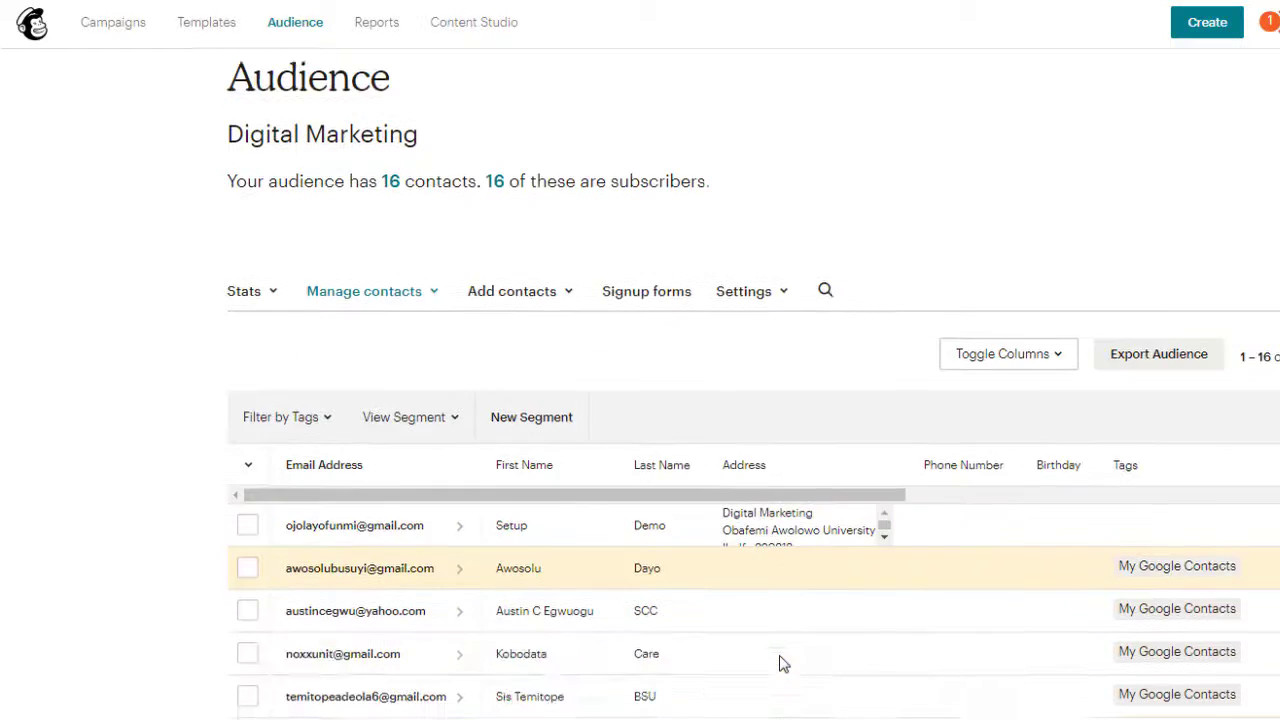
scroll(780, 660, up, 1)
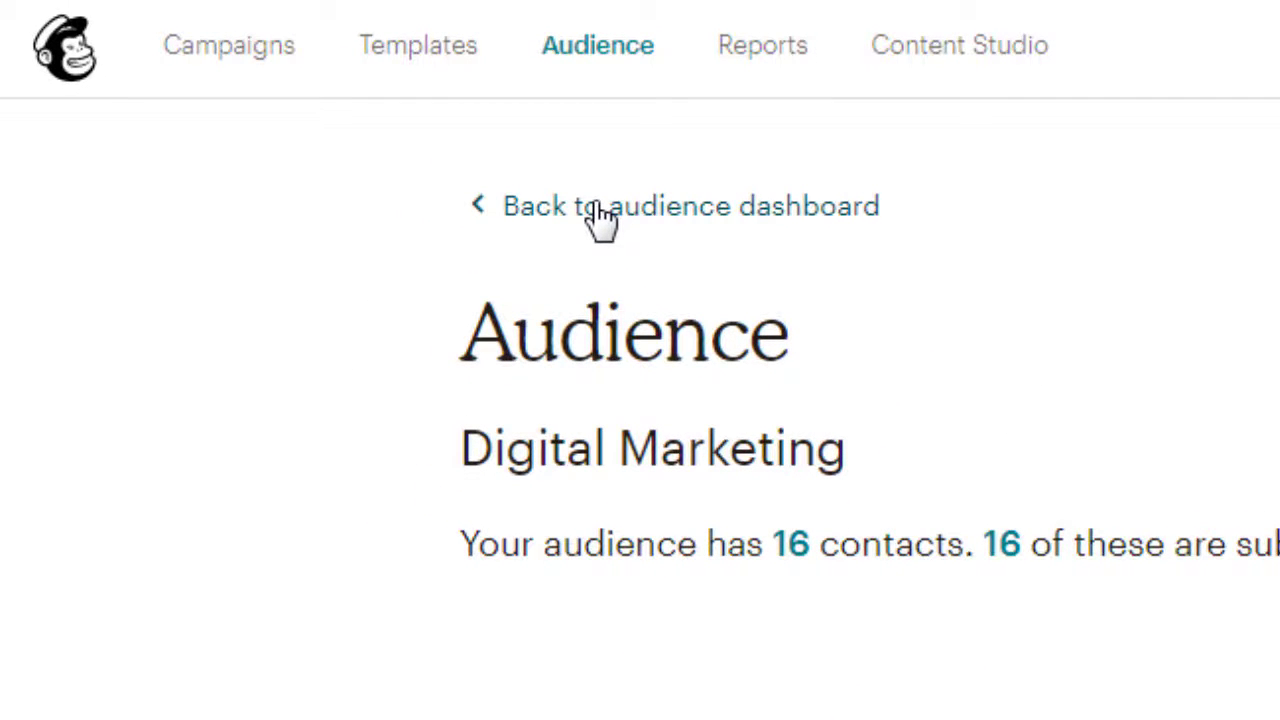
- Return to the audience dashboard and examine its Tags section, including the My Google Contacts tag and the option to add a tag
click(600, 215)
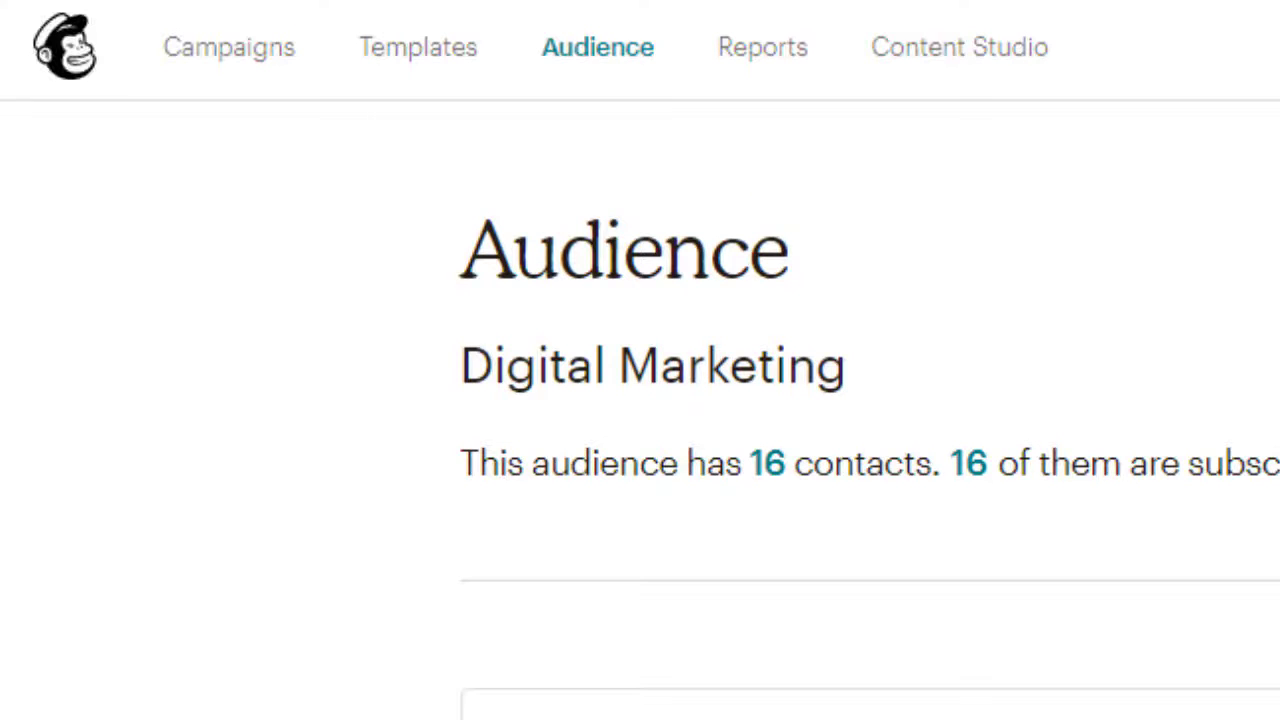
scroll(870, 400, down, 3)
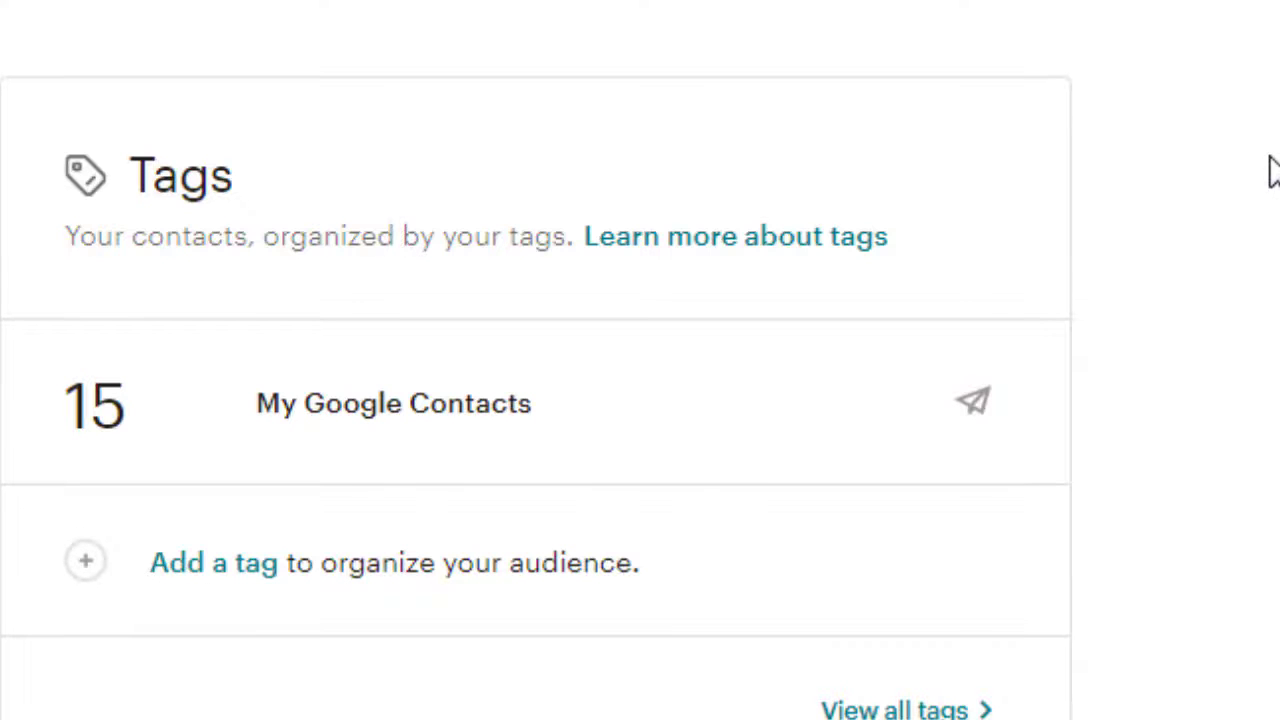
scroll(1270, 198, down, 3)
scroll(1270, 184, down, 1)
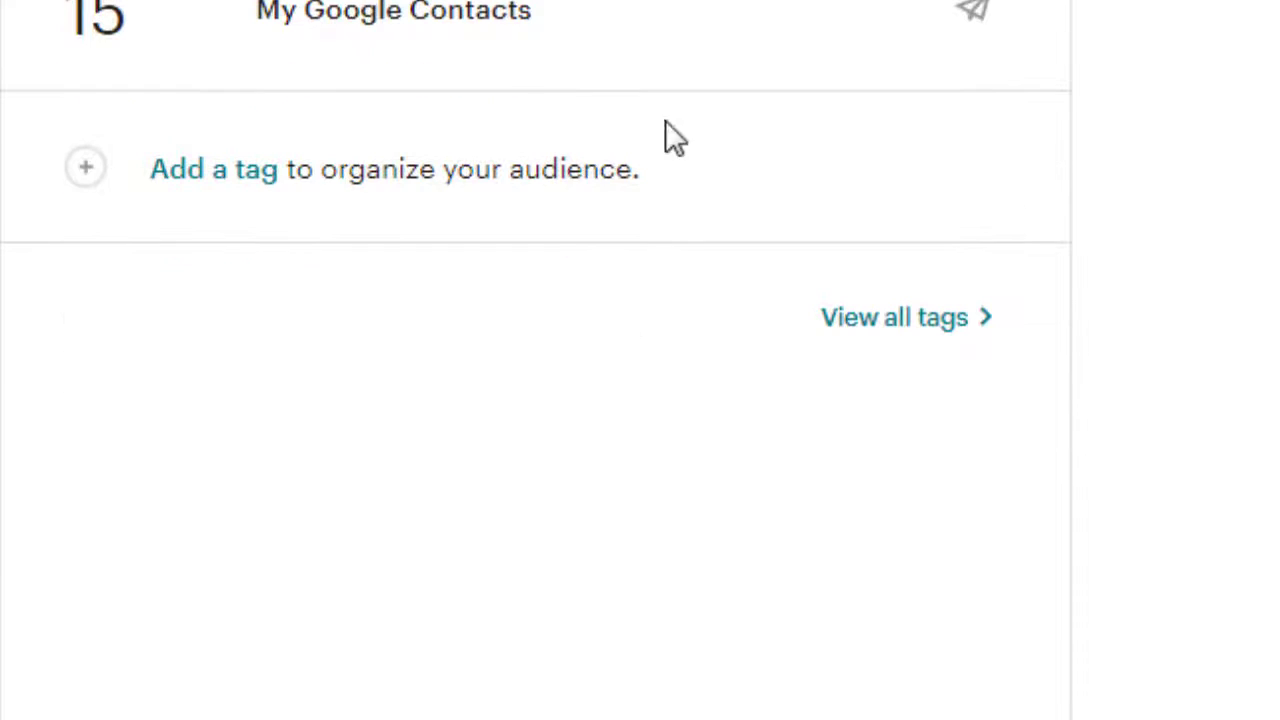
mouse_move(412, 11)
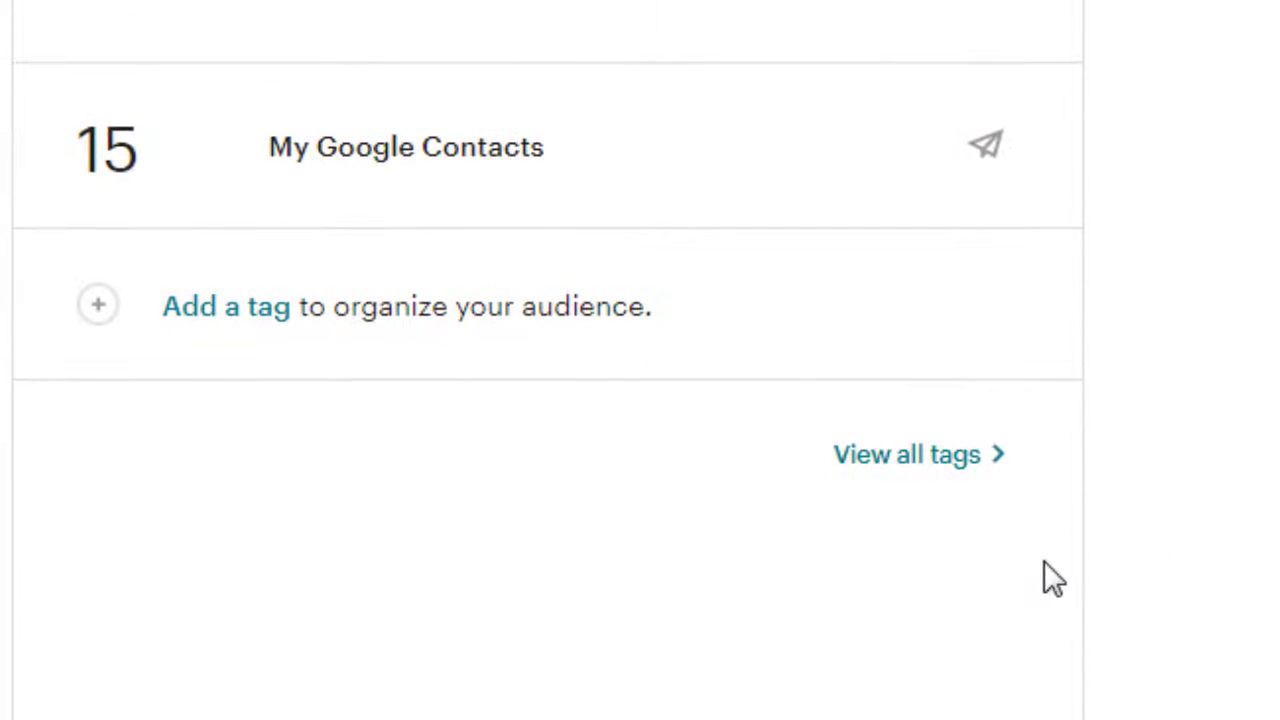
scroll(579, 373, down, 1)
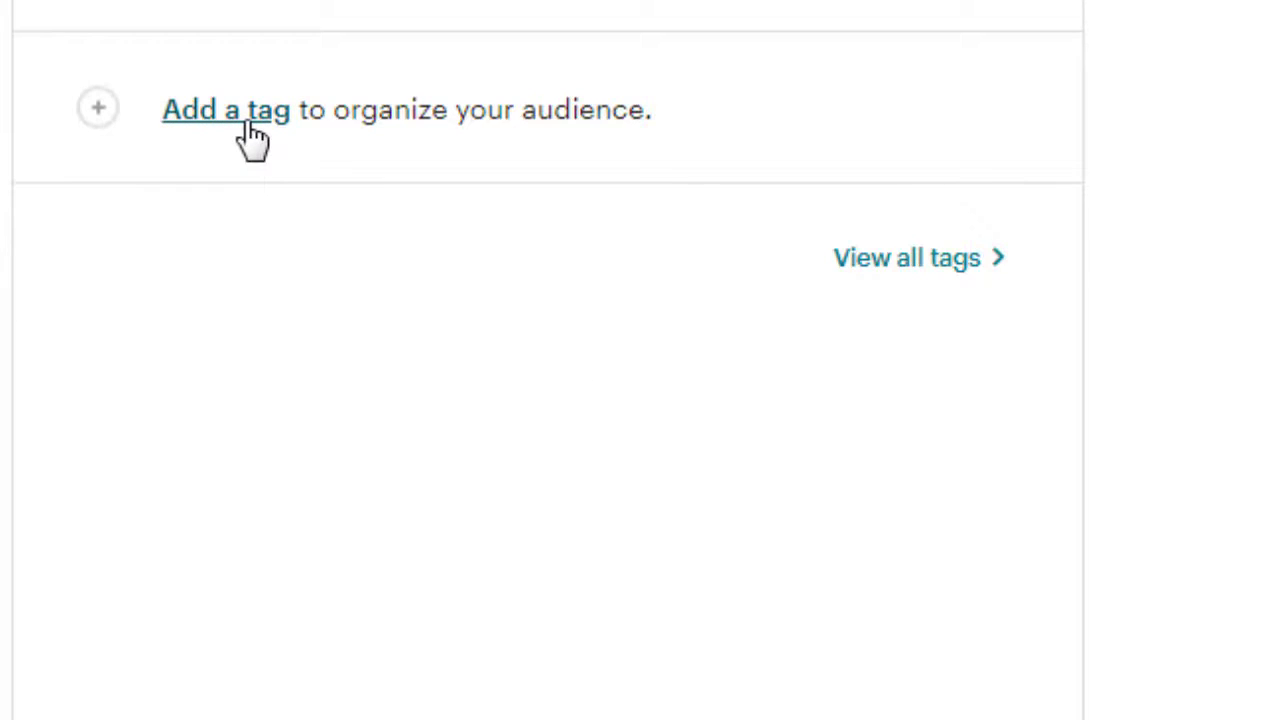
scroll(559, 101, down, 8)
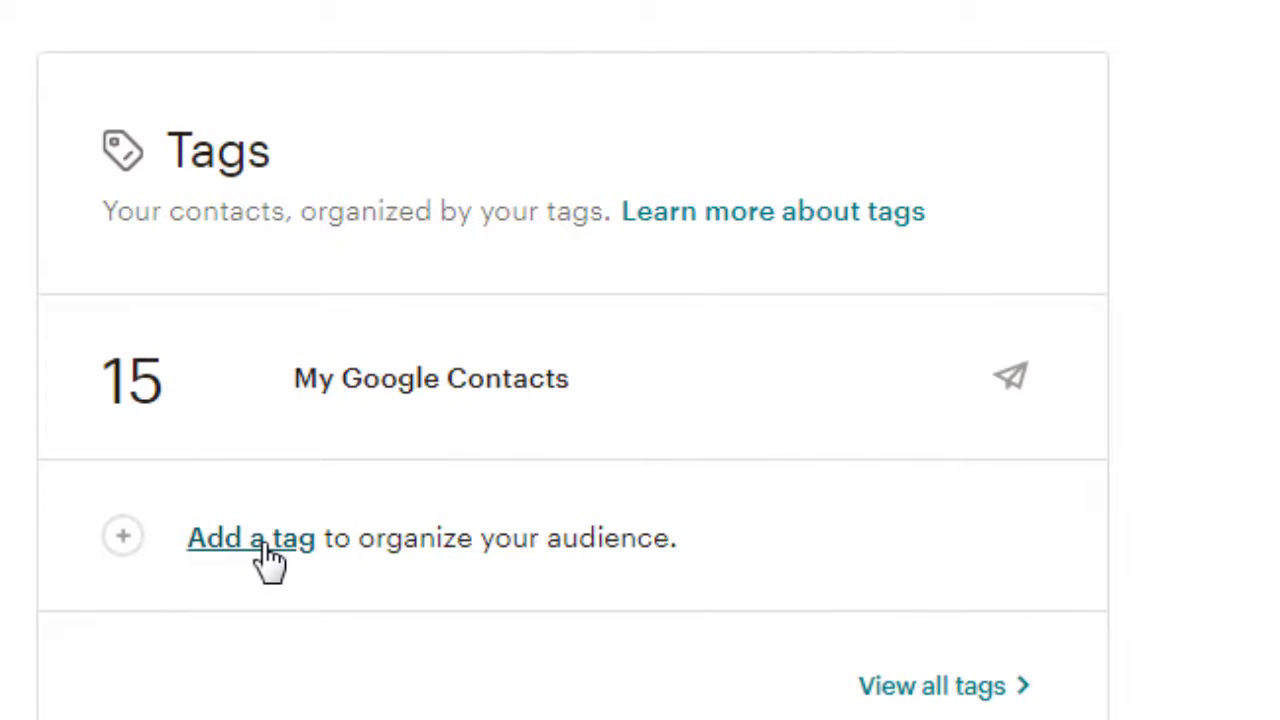
- Open the Digital Marketing audience's settings and go to the Required email footer content page
click(994, 40)
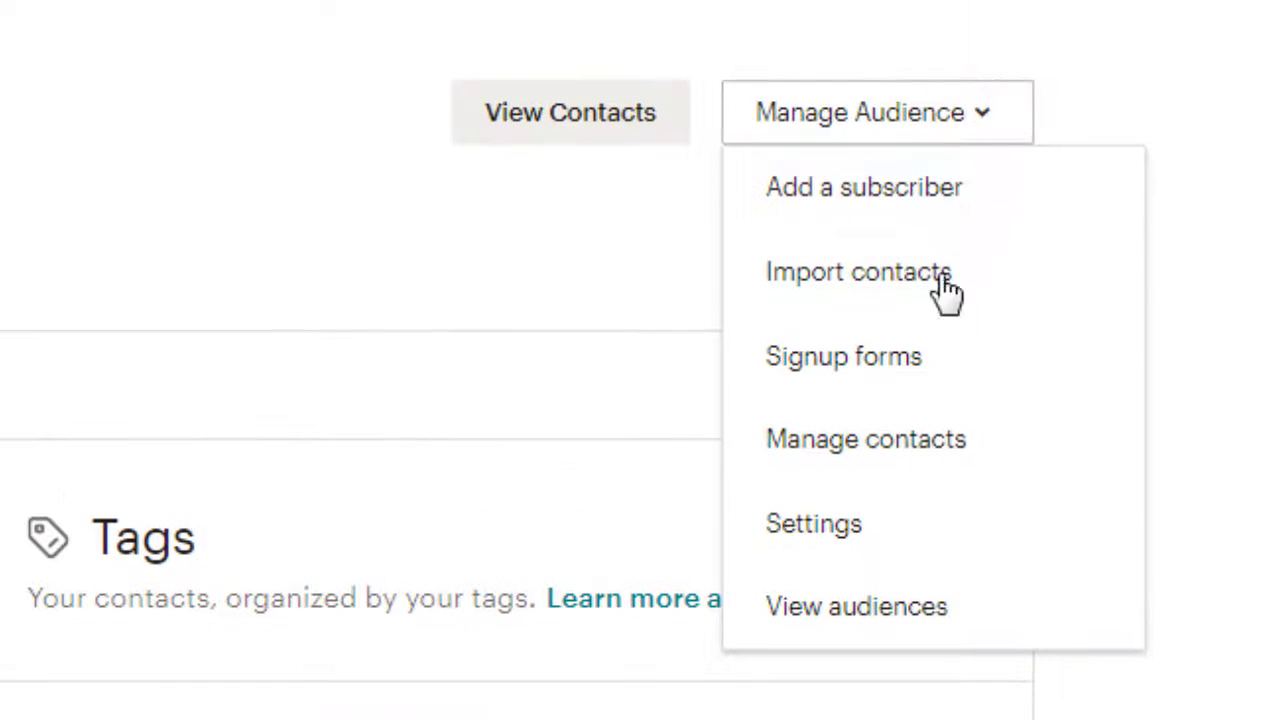
click(916, 553)
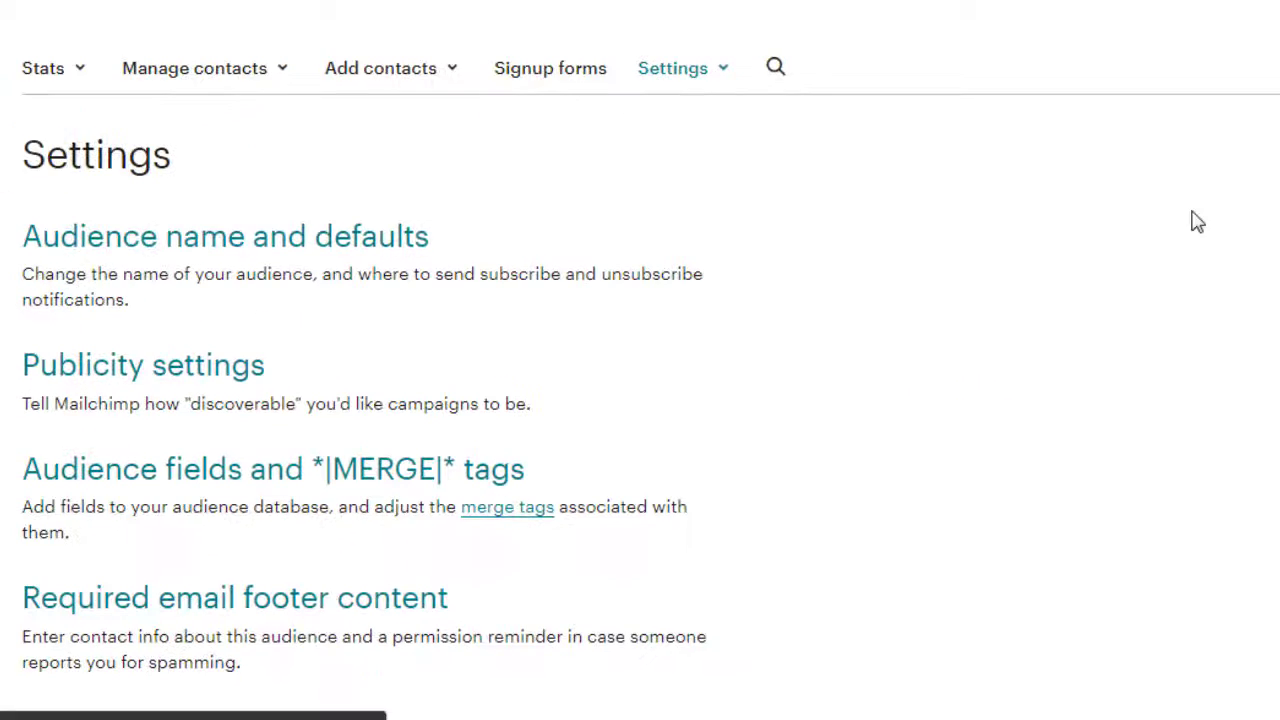
scroll(922, 330, down, 5)
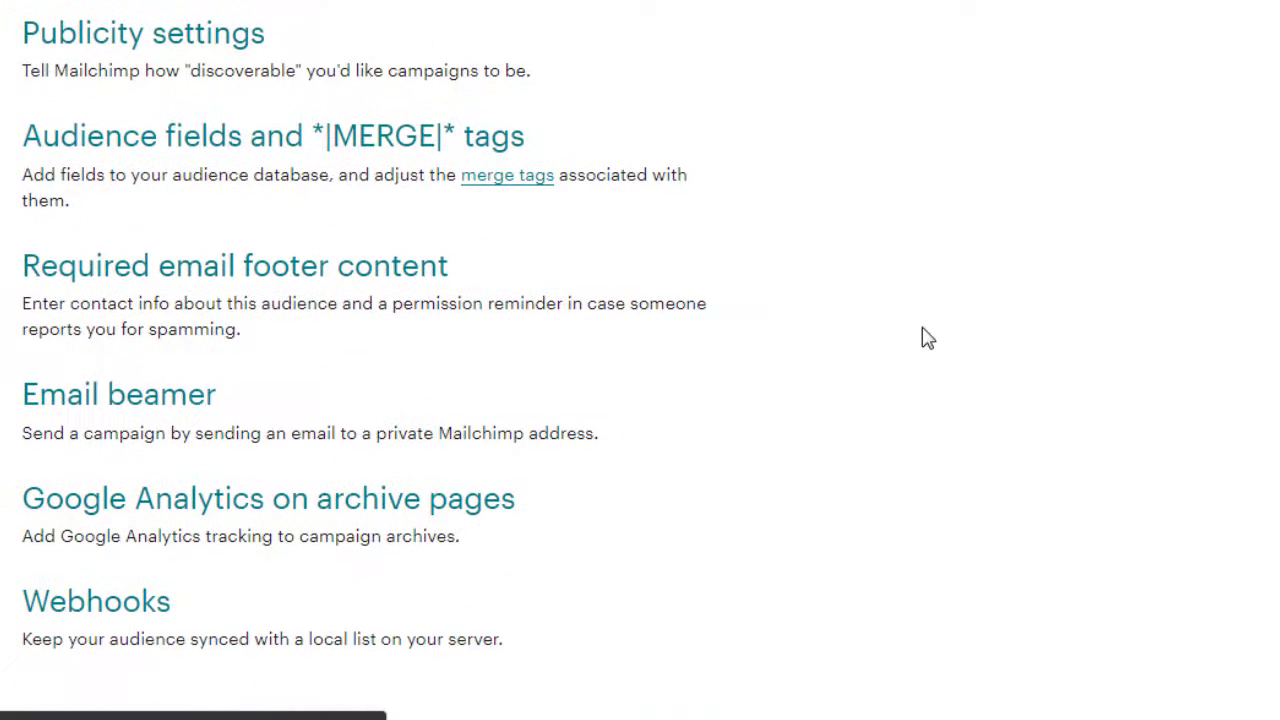
click(175, 275)
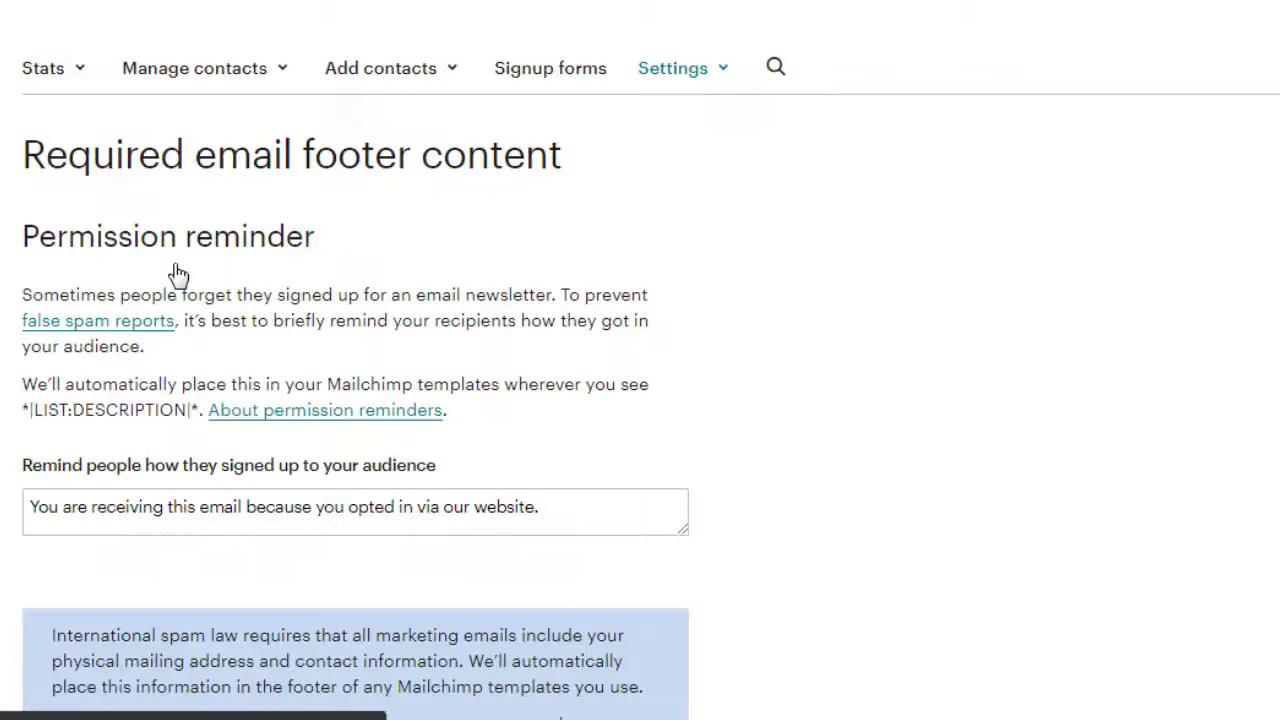
- Review the permission reminder text that tells people how they signed up, along with the notes on international spam law
scroll(643, 443, down, 3)
scroll(643, 443, down, 4)
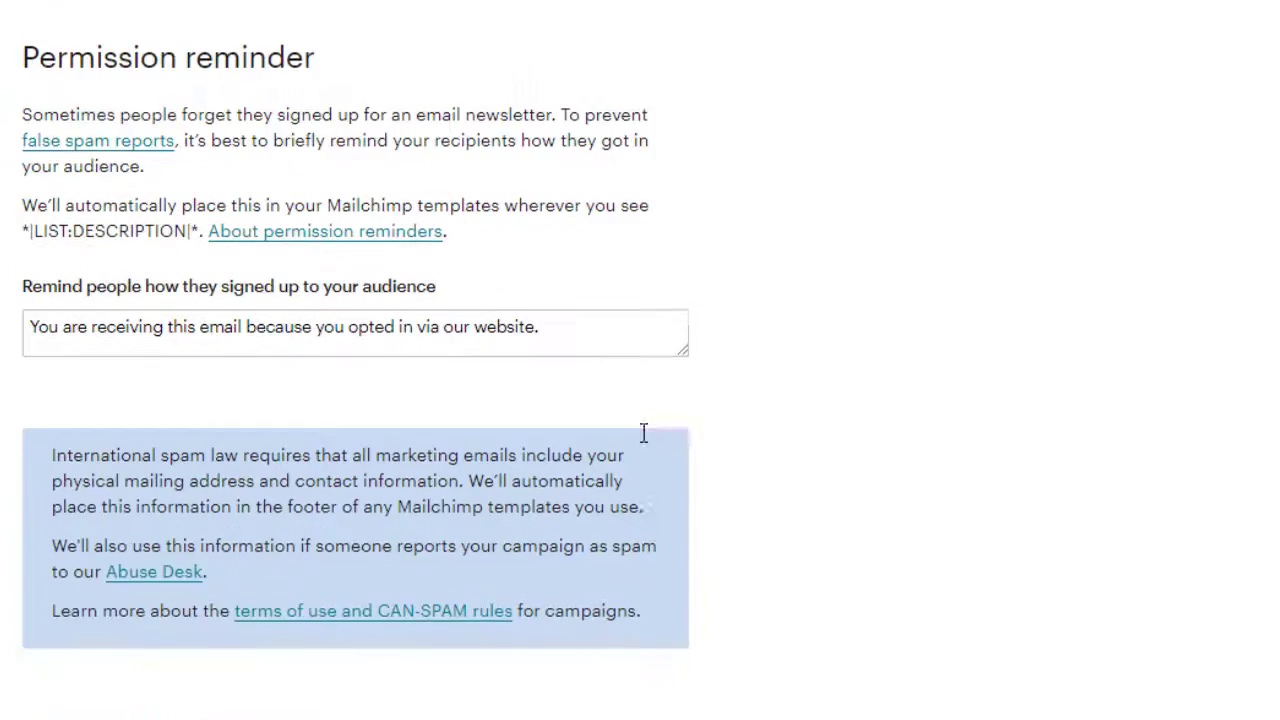
scroll(643, 443, up, 1)
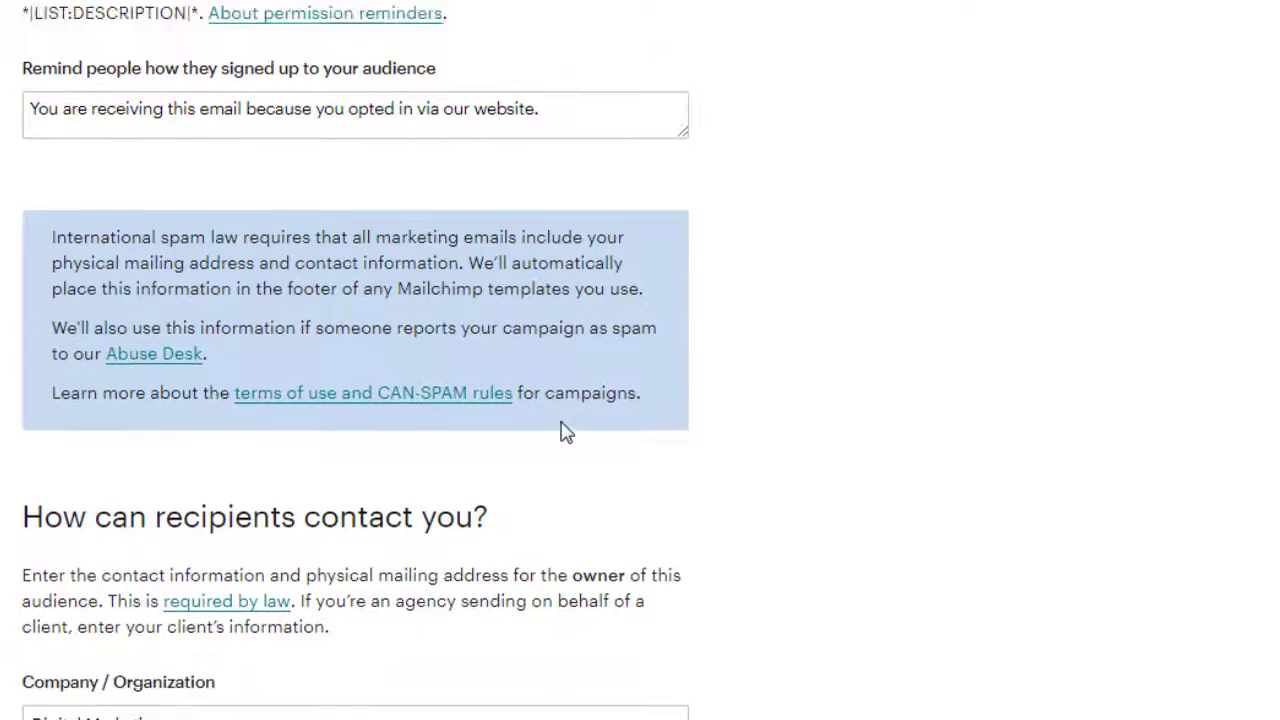
click(285, 55)
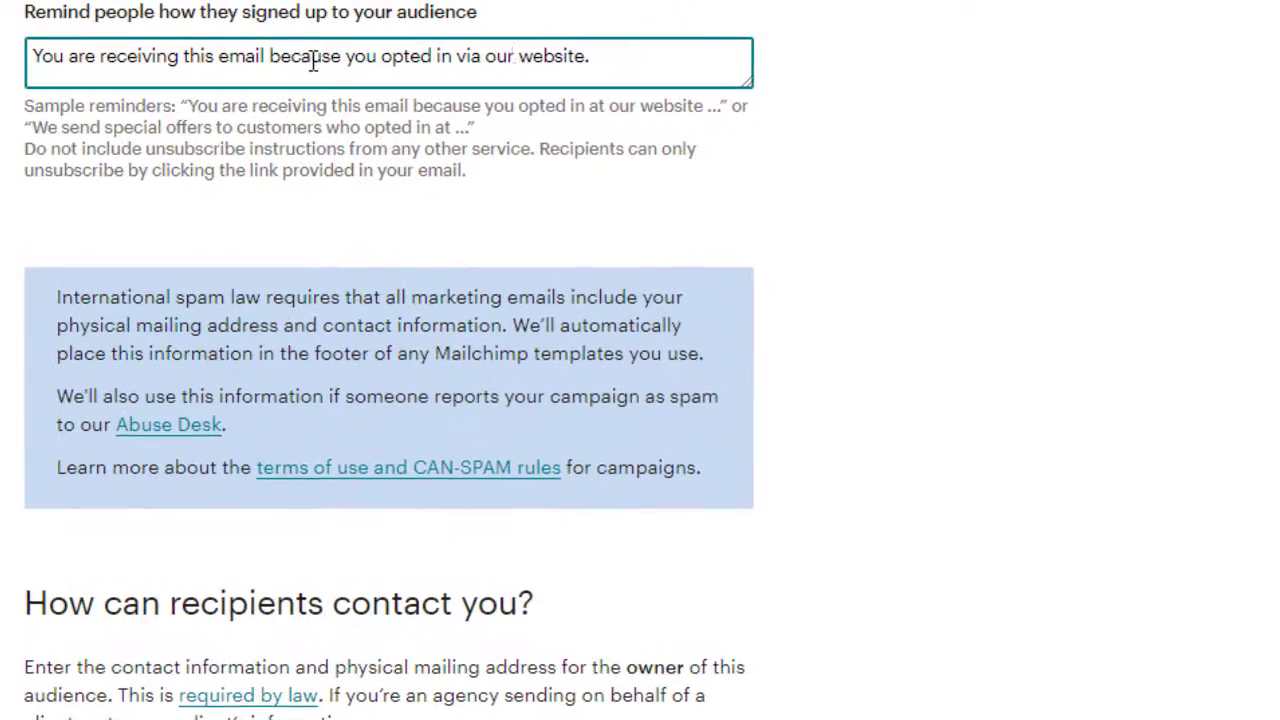
click(593, 51)
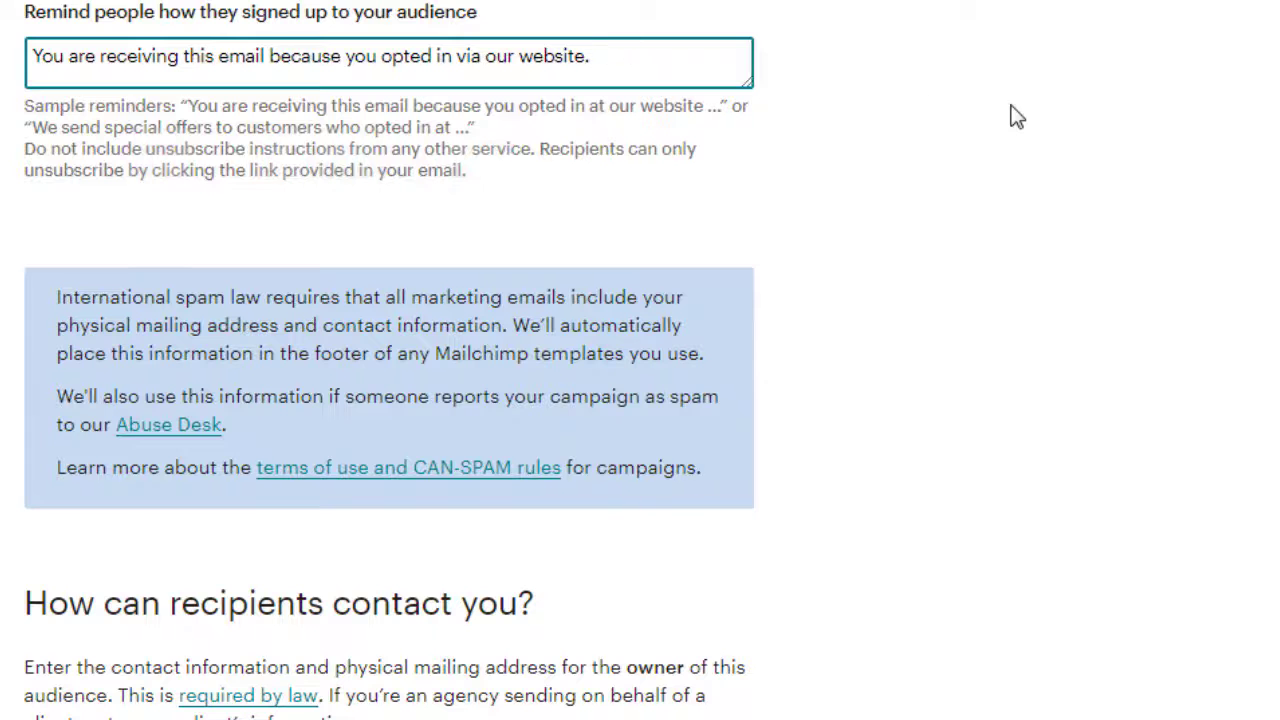
click(1012, 116)
click(643, 68)
click(906, 177)
- Review the company, contact name and email address fields under the question of how recipients can contact the audience owner
scroll(747, 325, down, 2)
scroll(742, 334, down, 5)
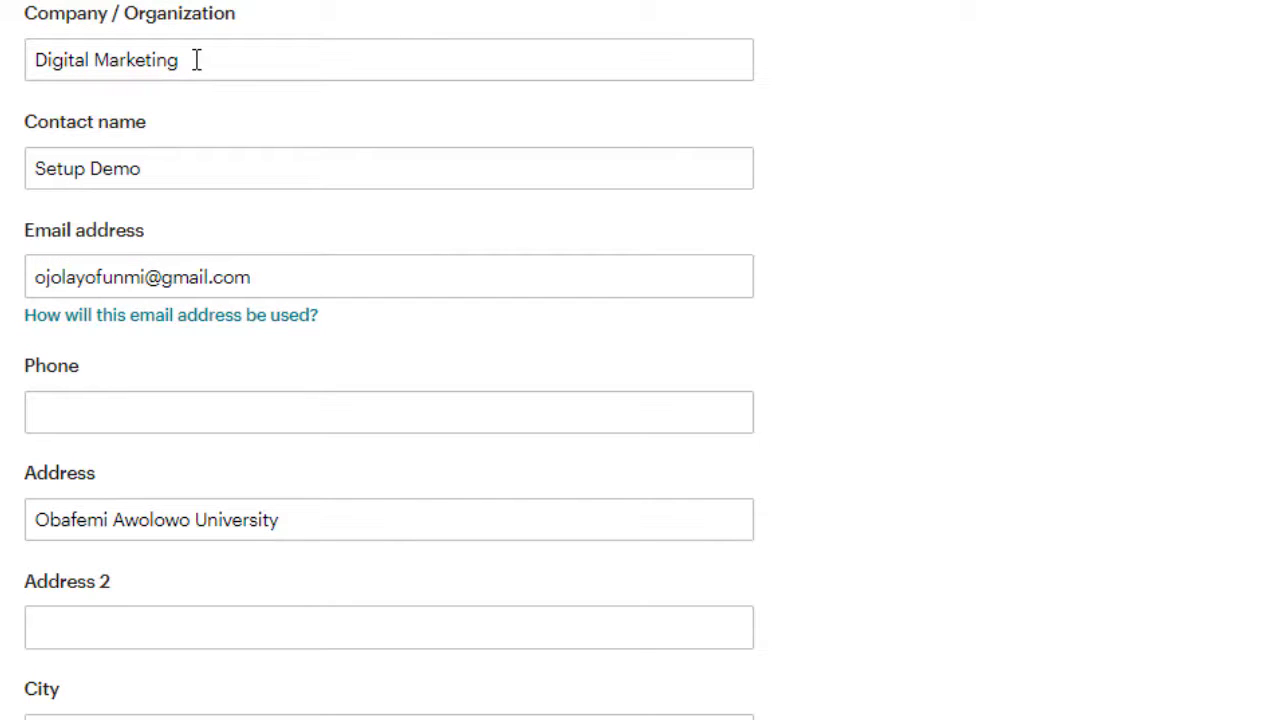
click(223, 177)
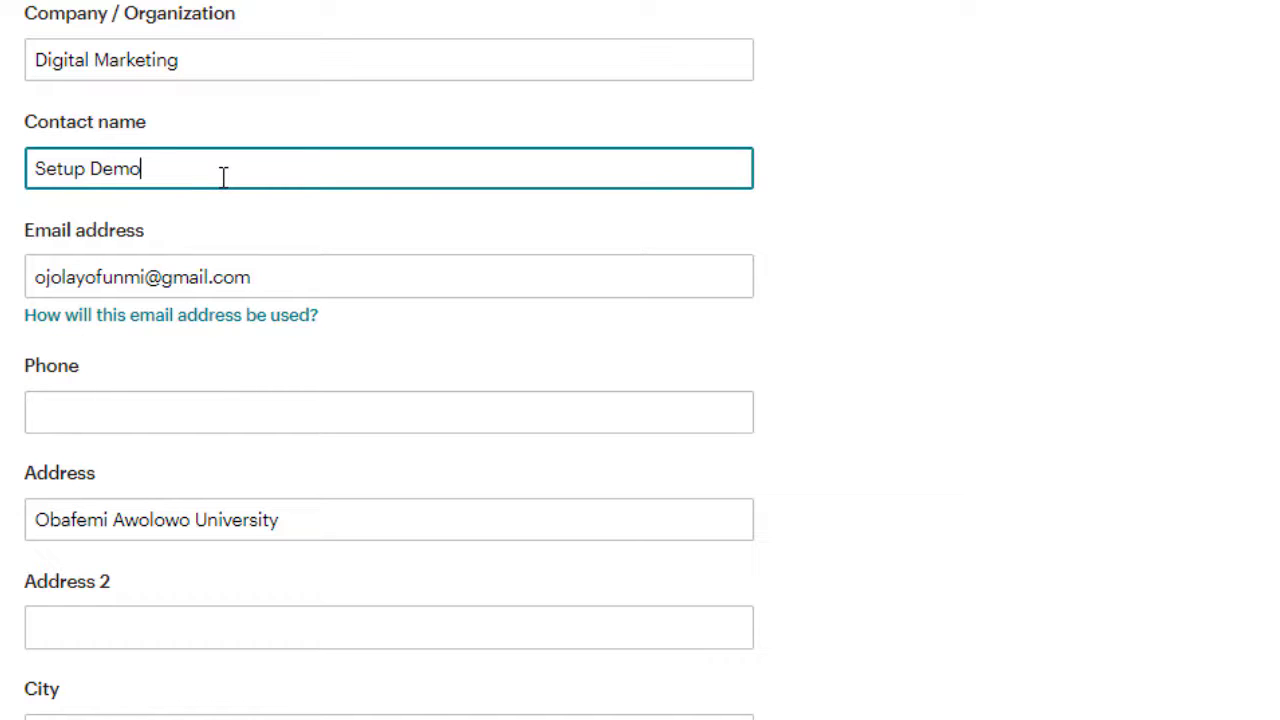
click(256, 290)
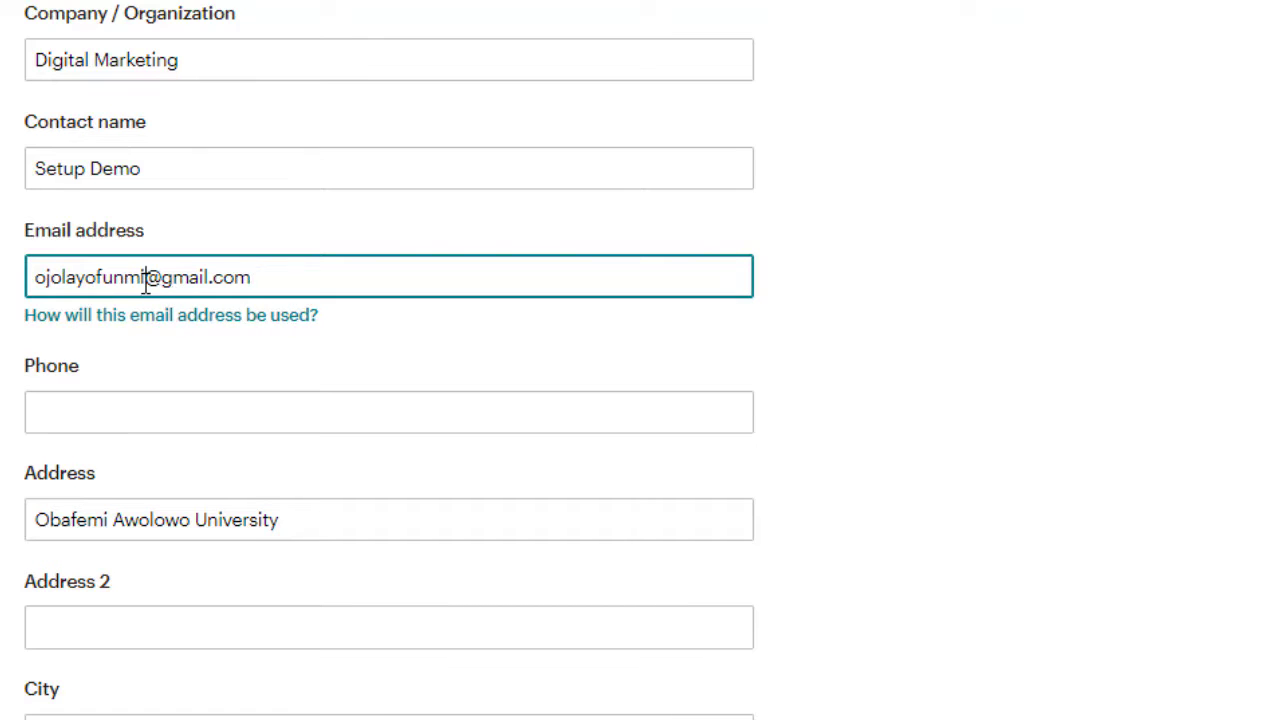
- Replace the contact email address in the required footer content with the business email address, and select the empty phone field
drag(145, 276, 14, 289)
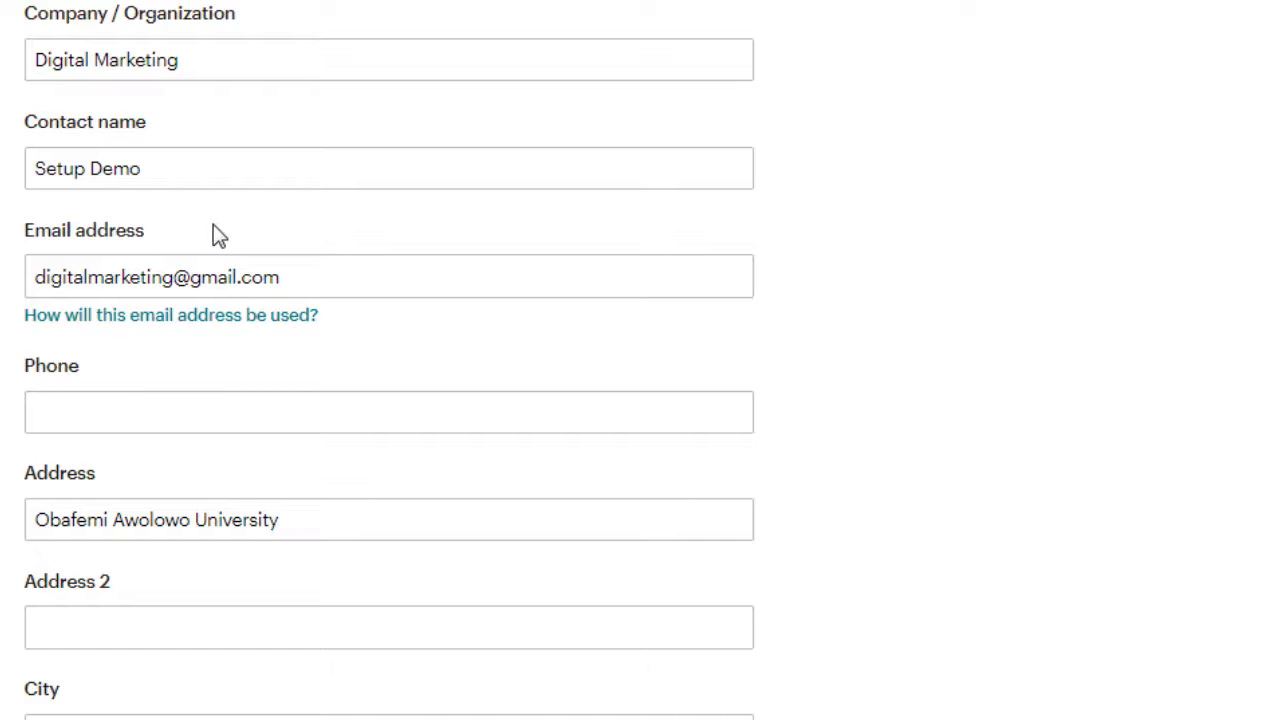
scroll(186, 283, down, 3)
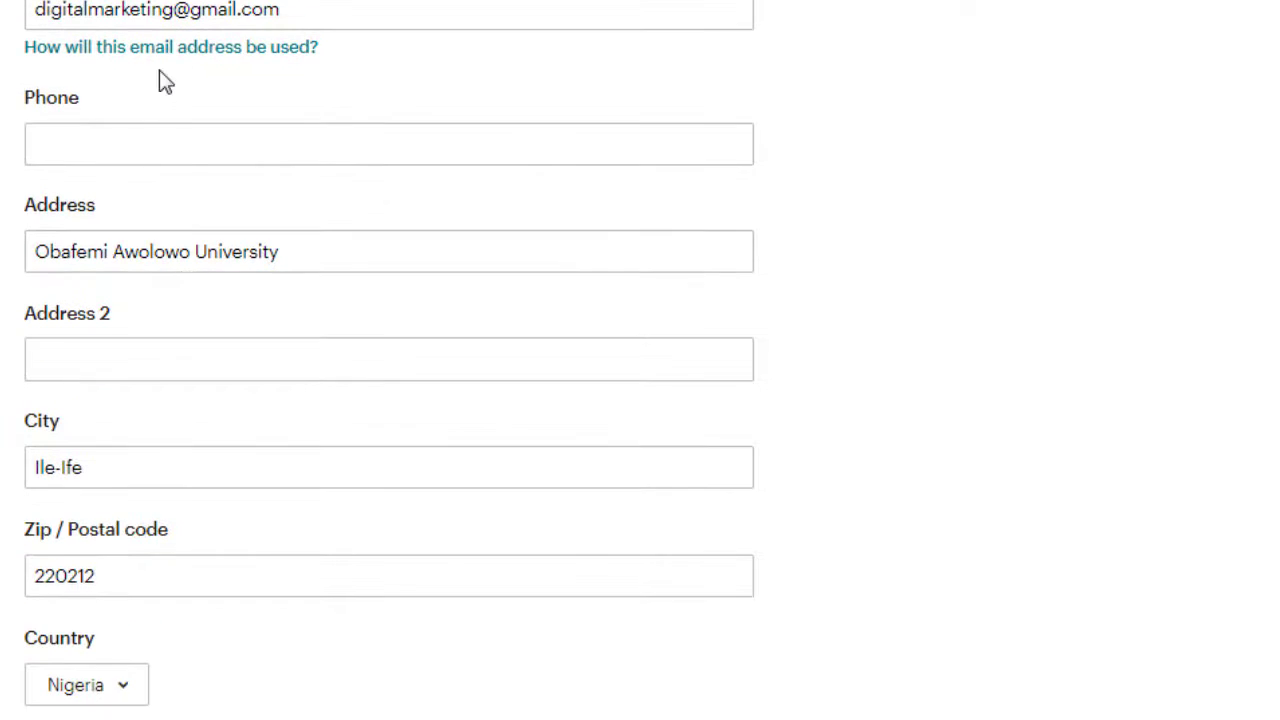
click(123, 140)
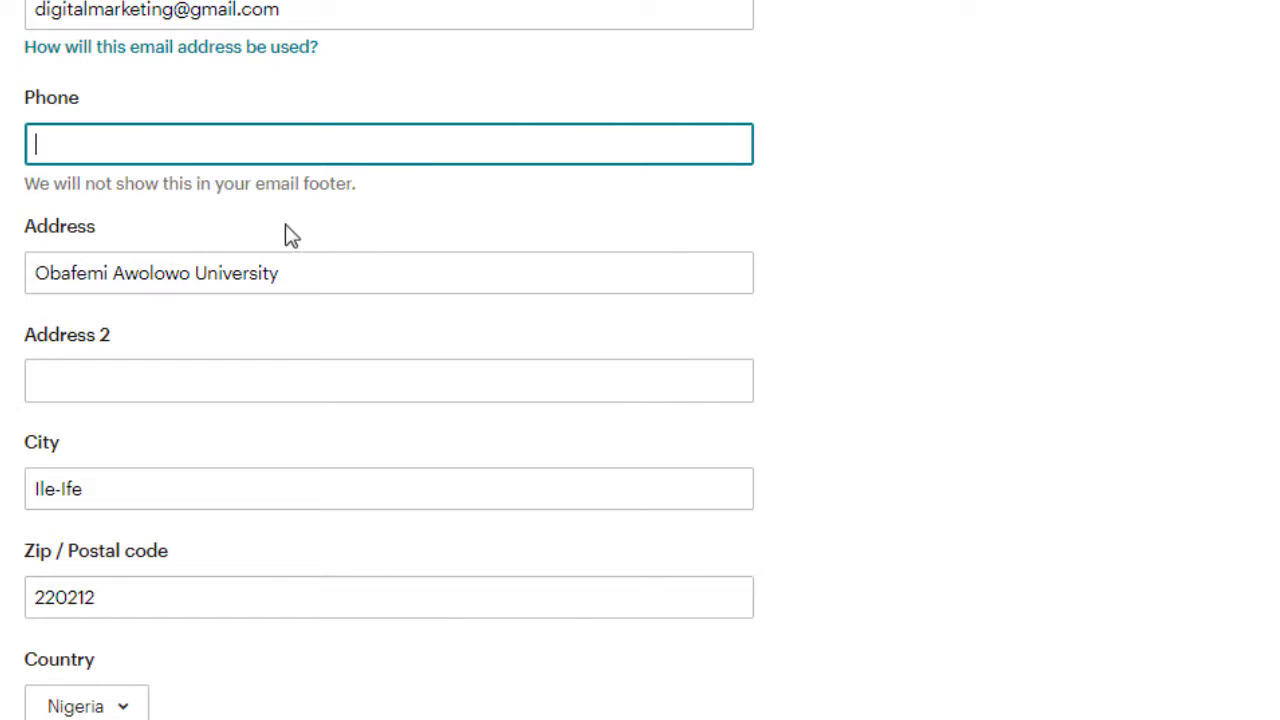
- Enter DigitalMarketing.com as the website URL where people opted in to the audience, and save the required footer content
scroll(285, 226, down, 3)
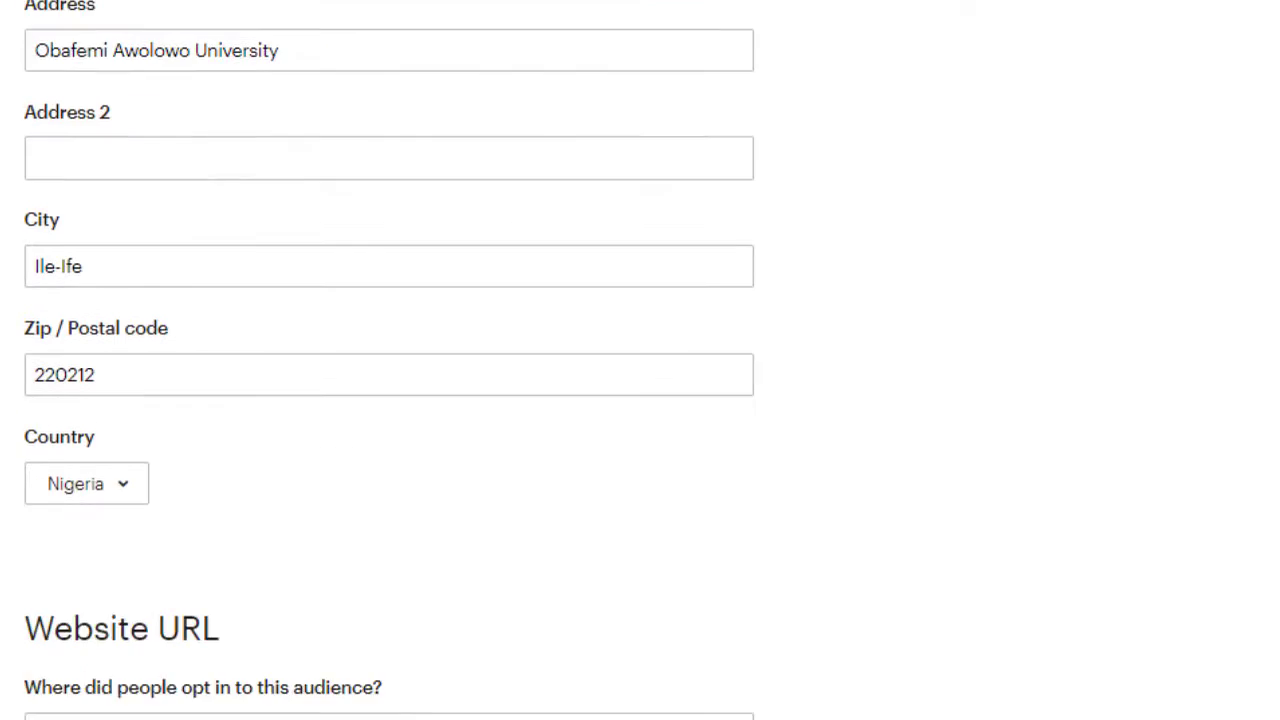
scroll(389, 360, down, 1)
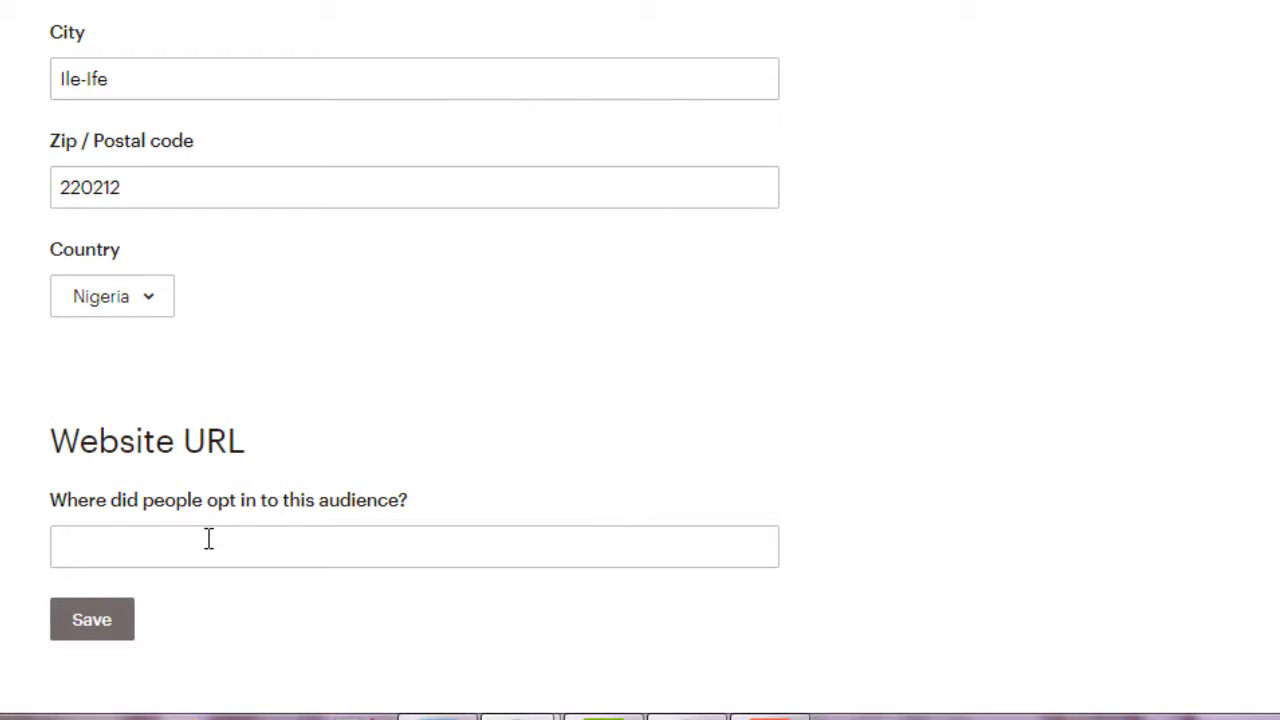
click(200, 552)
text(DigitalMarketing.com)
click(71, 634)
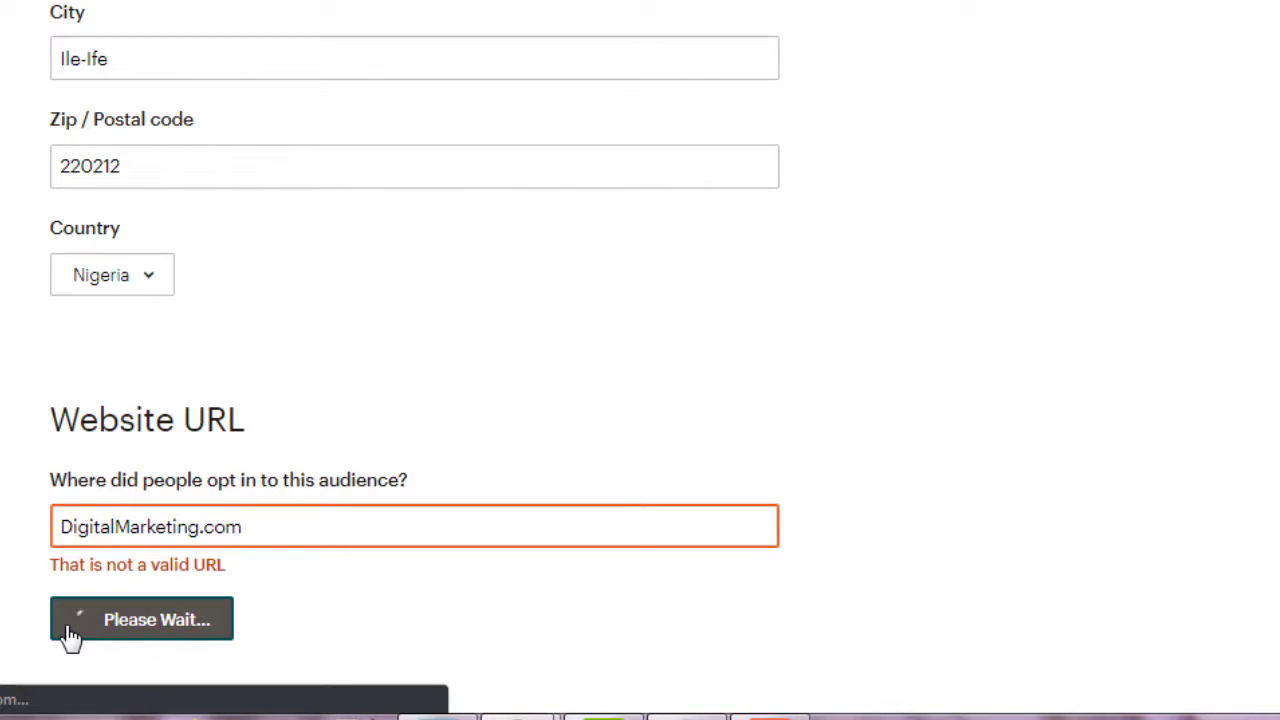
scroll(665, 141, down, 4)
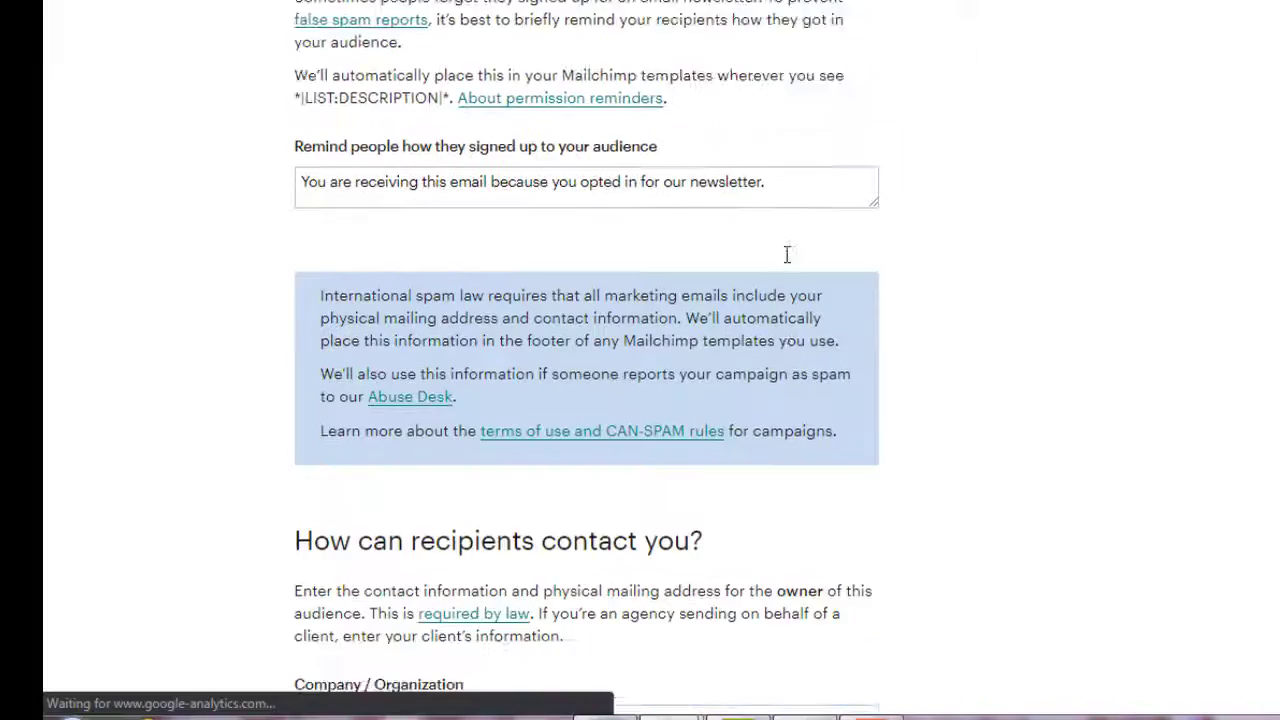
scroll(787, 254, down, 10)
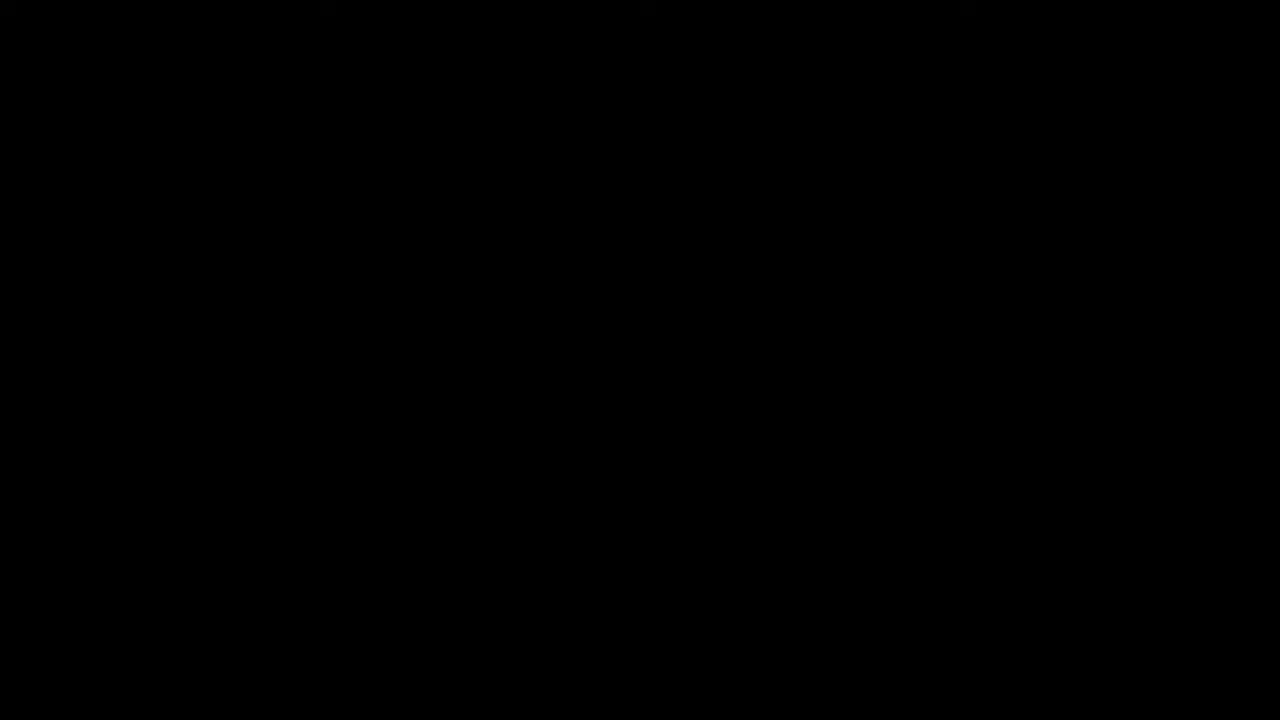